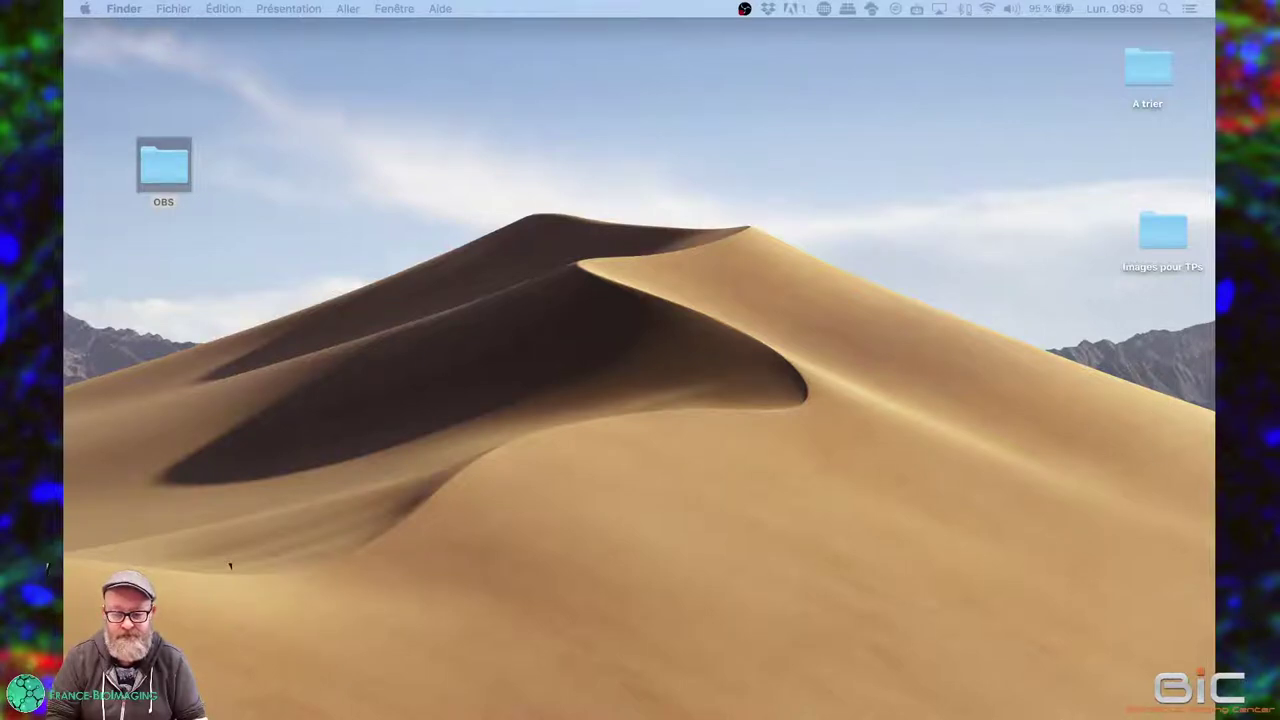
Step: Search the system for Fiji and launch it
left_click(1164, 9)
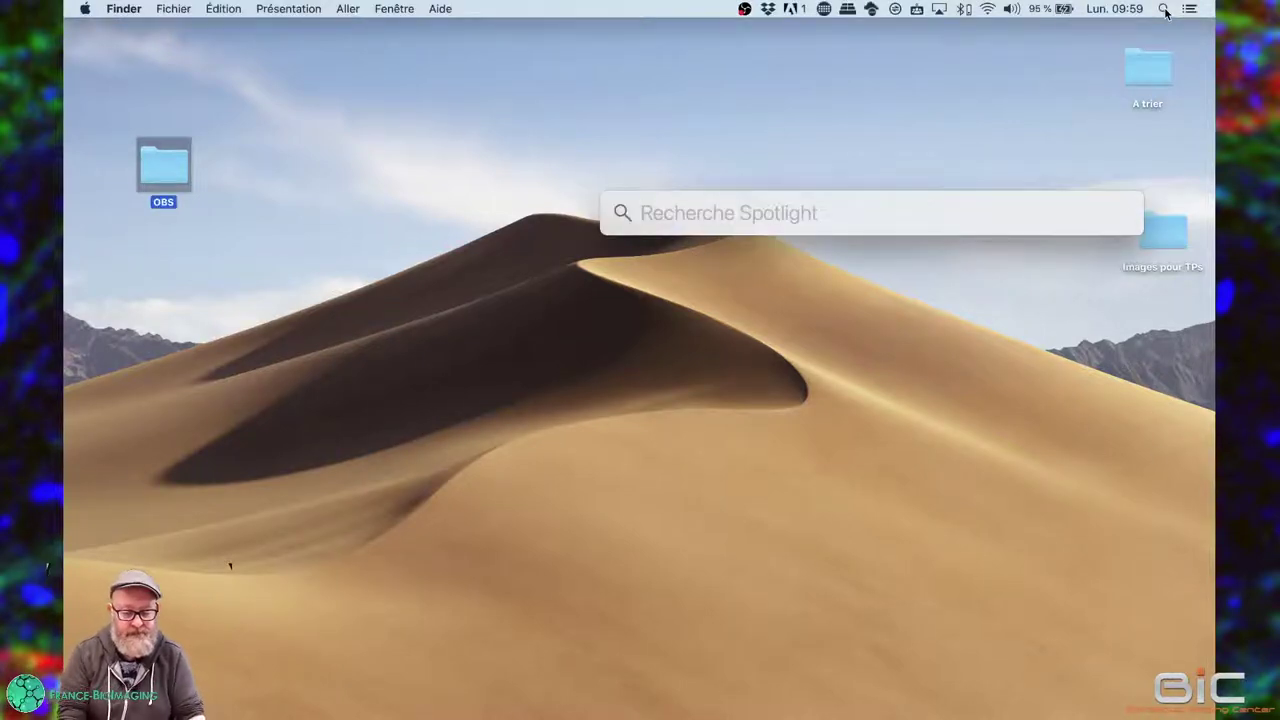
type("fiji")
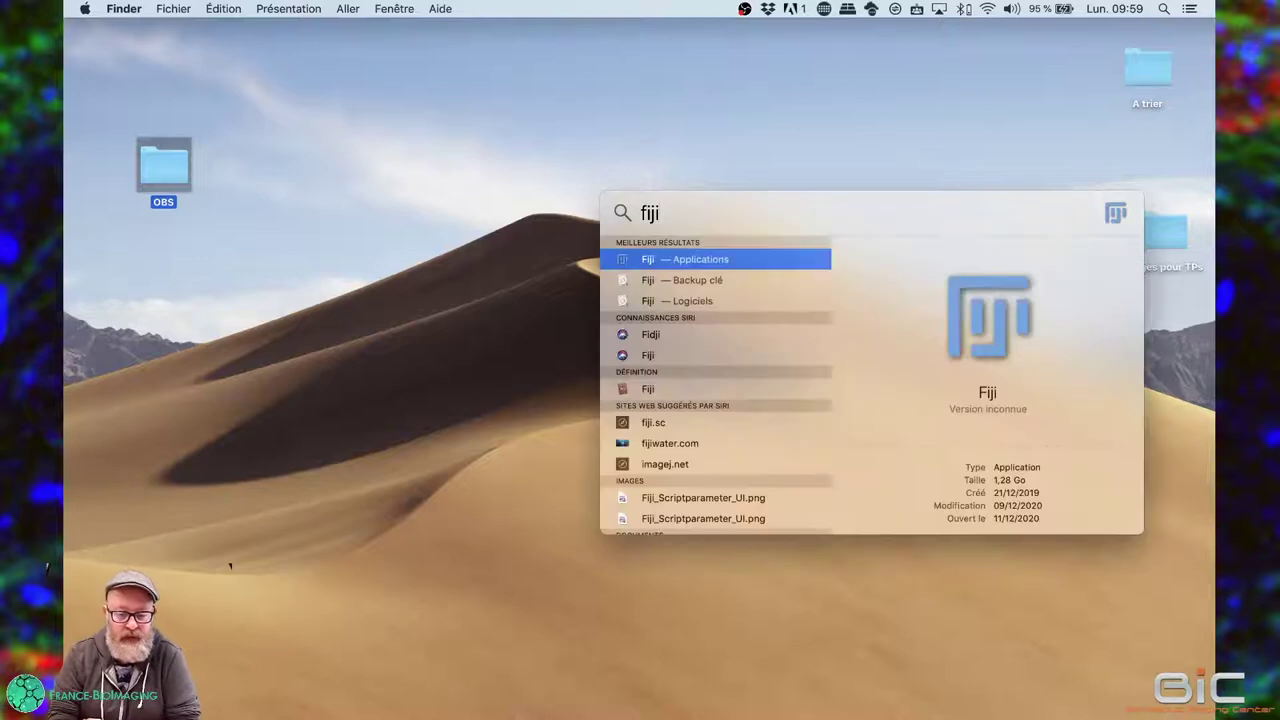
key("Return")
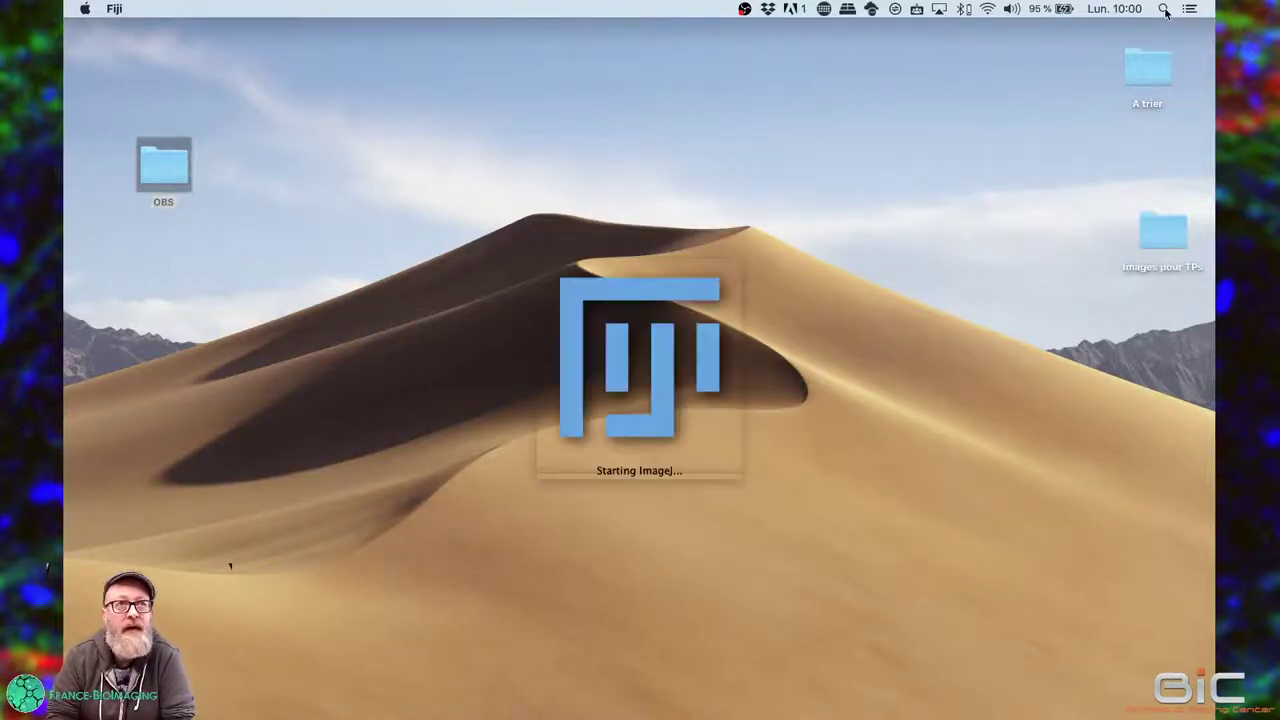
Step: Place the Images pour TPs desktop folder directly below the A trier folder
left_click(1165, 235)
left_click_drag(1165, 238, 1152, 162)
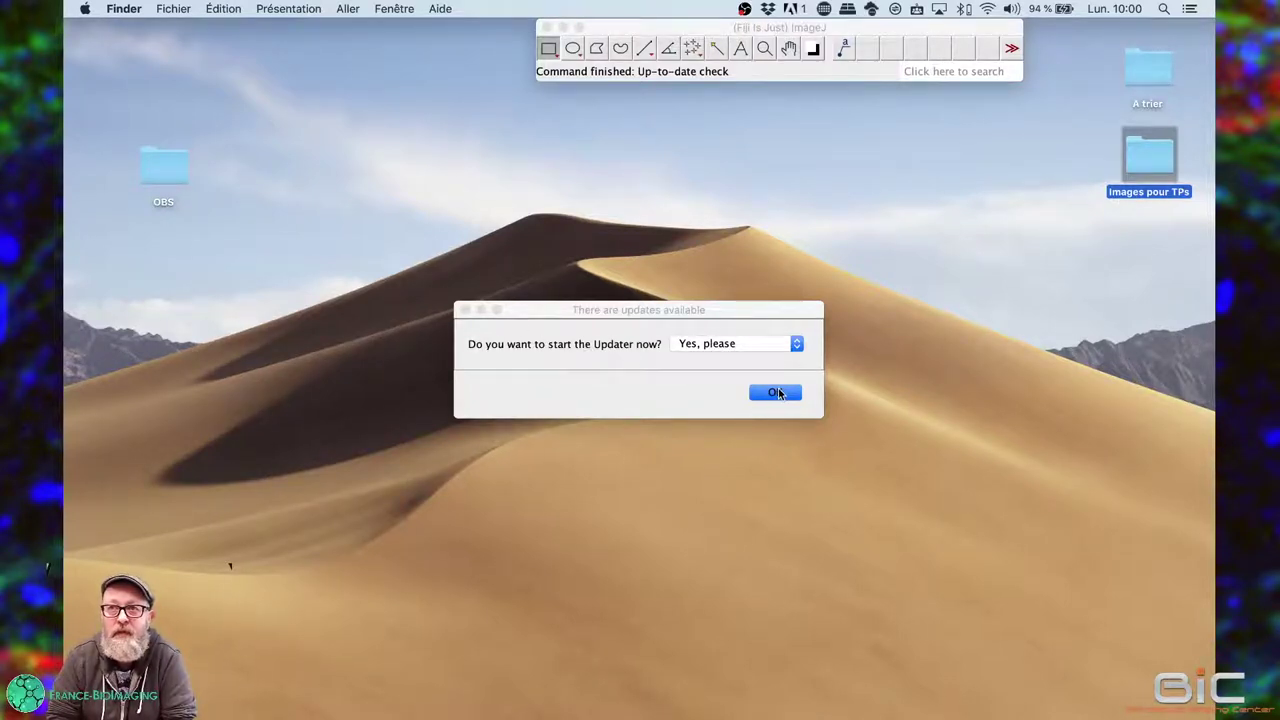
Step: Dismiss the offer to start the Updater and move the ImageJ window clear of the desktop folders
left_click(464, 311)
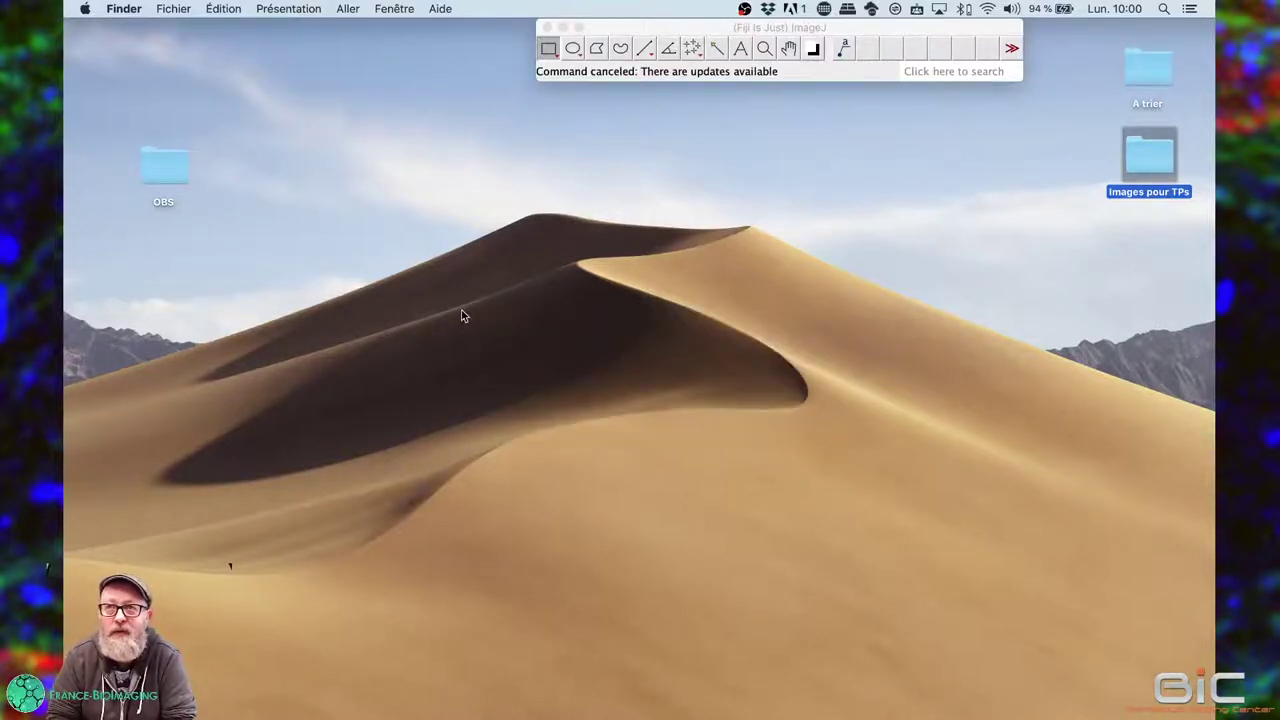
left_click(658, 33)
left_click_drag(657, 34, 517, 24)
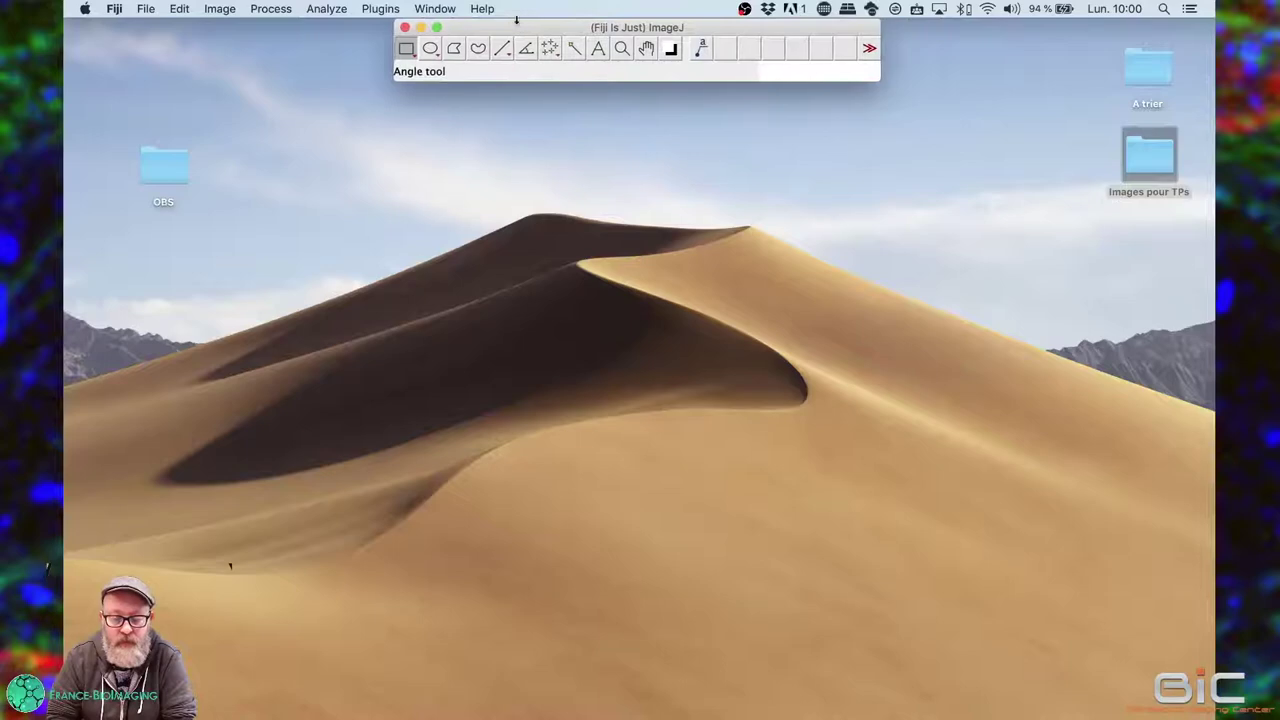
Step: Open the Images pour TPs folder and collapse the expanded Activité 6, 7, 9, 12 and 14 folders
left_click(1146, 148)
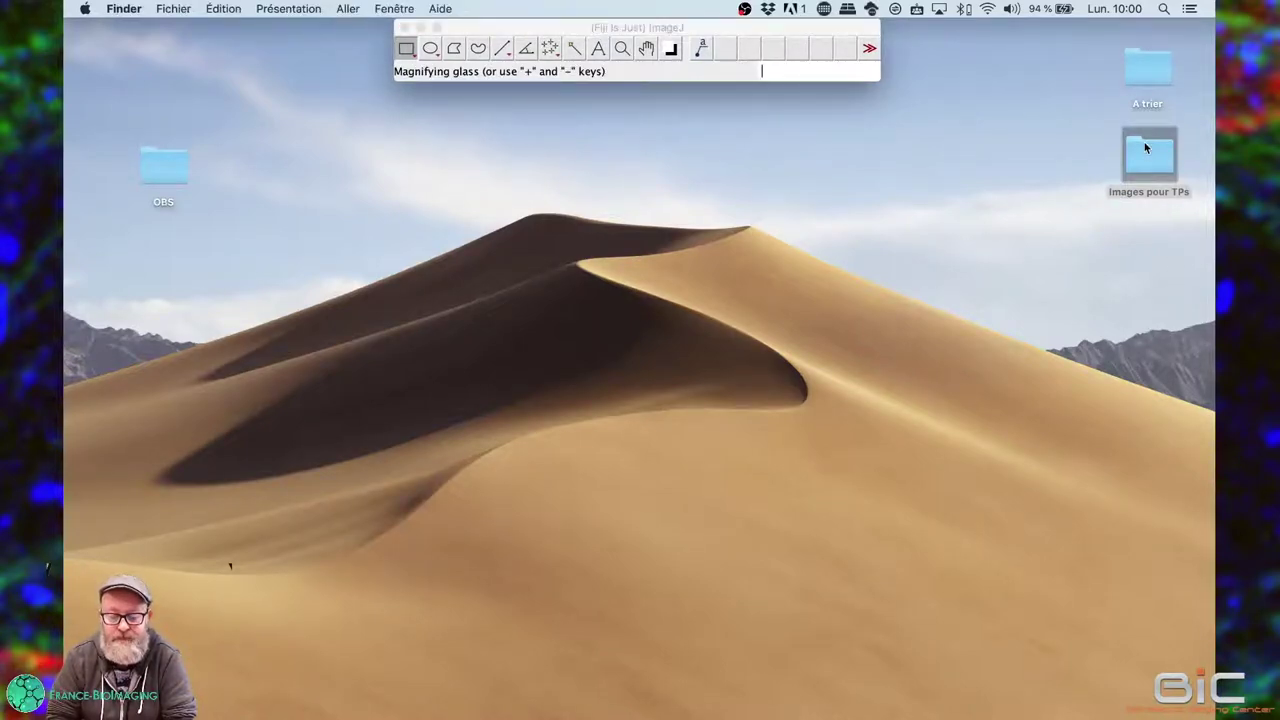
double_click(1146, 148)
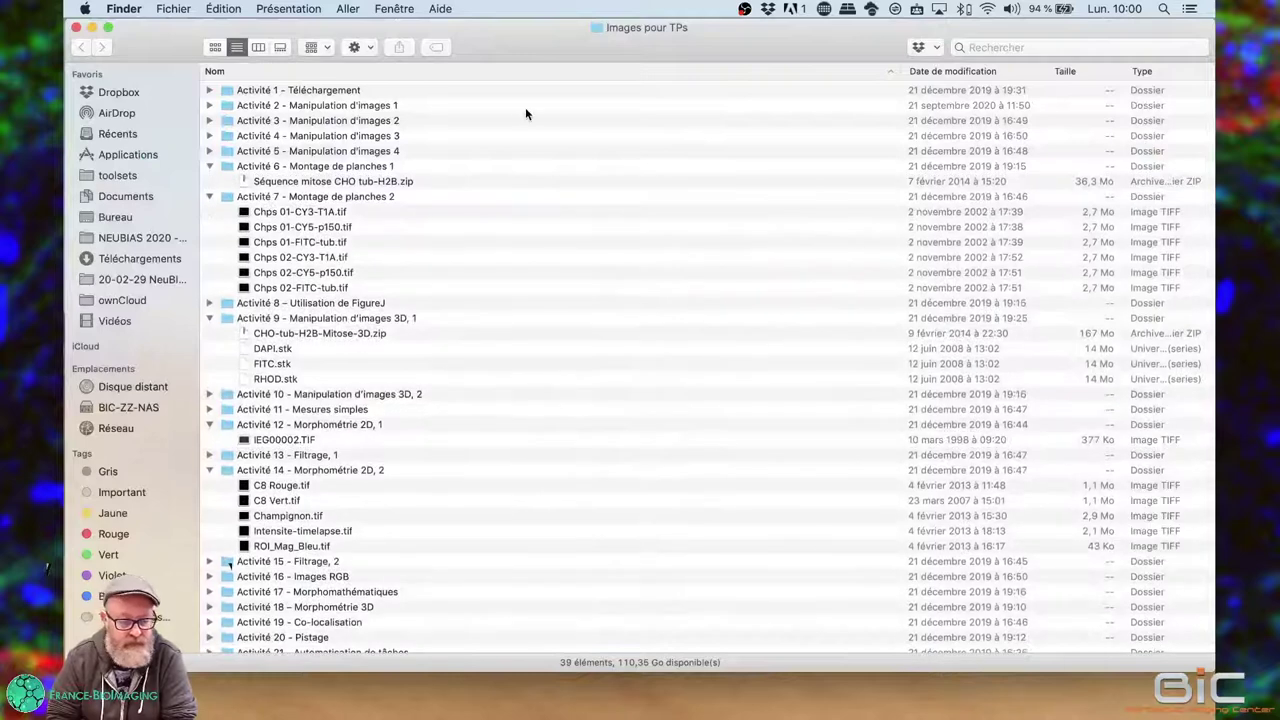
left_click(209, 196)
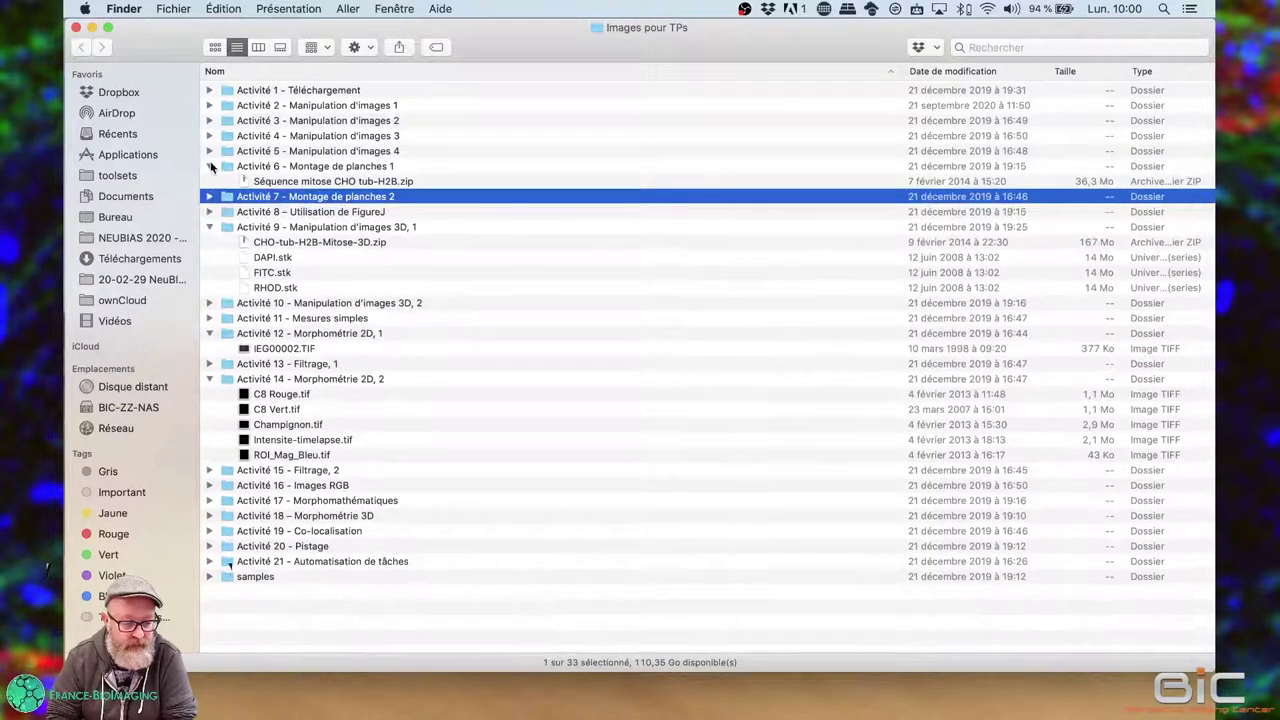
left_click(209, 166)
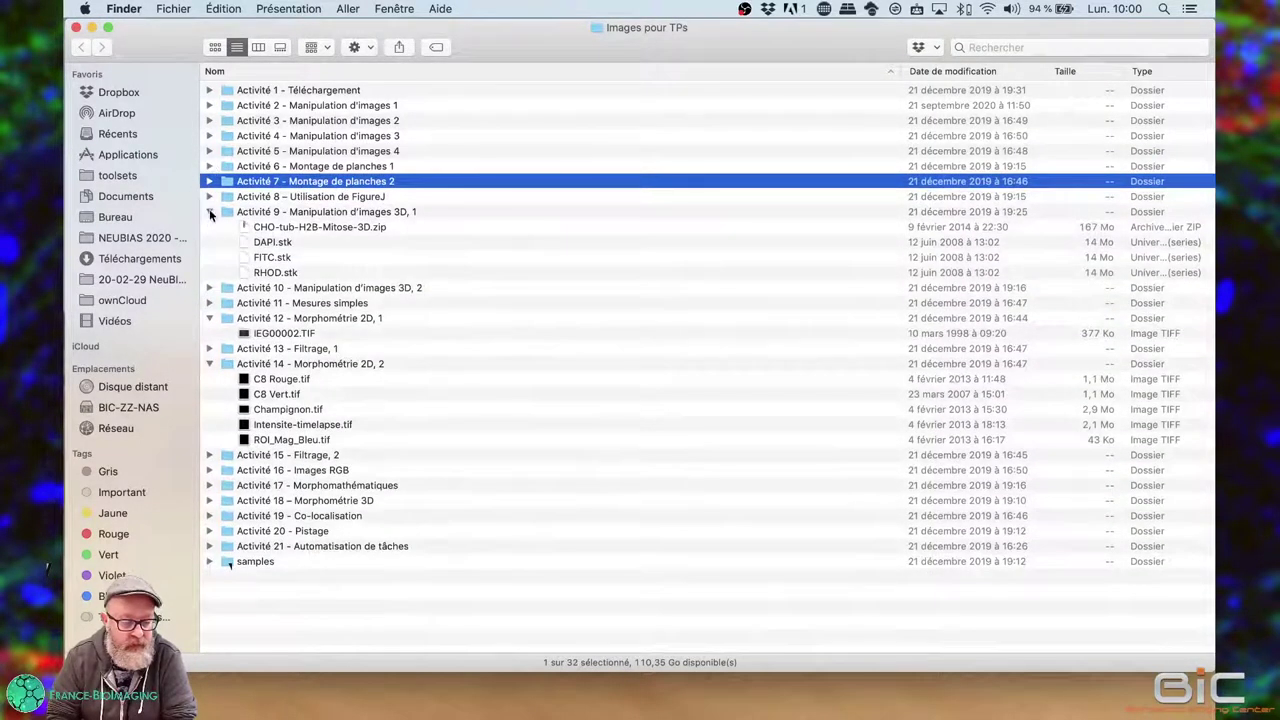
left_click(210, 212)
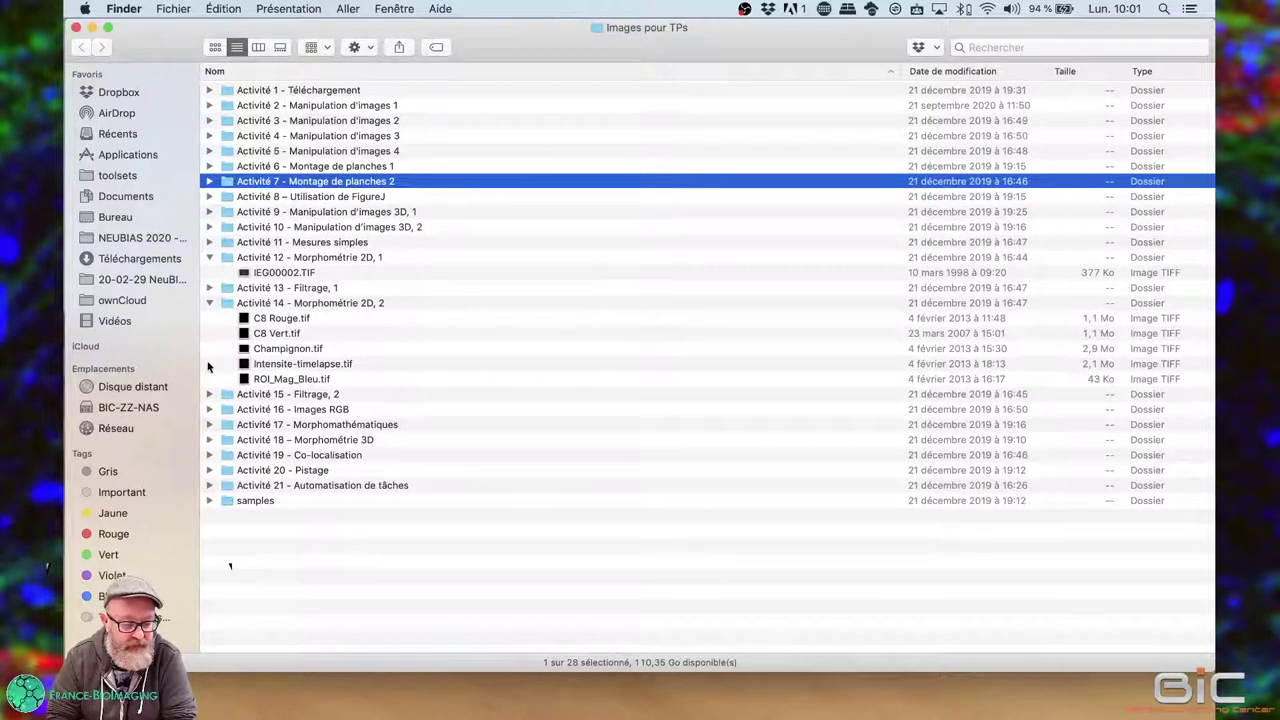
left_click(209, 257)
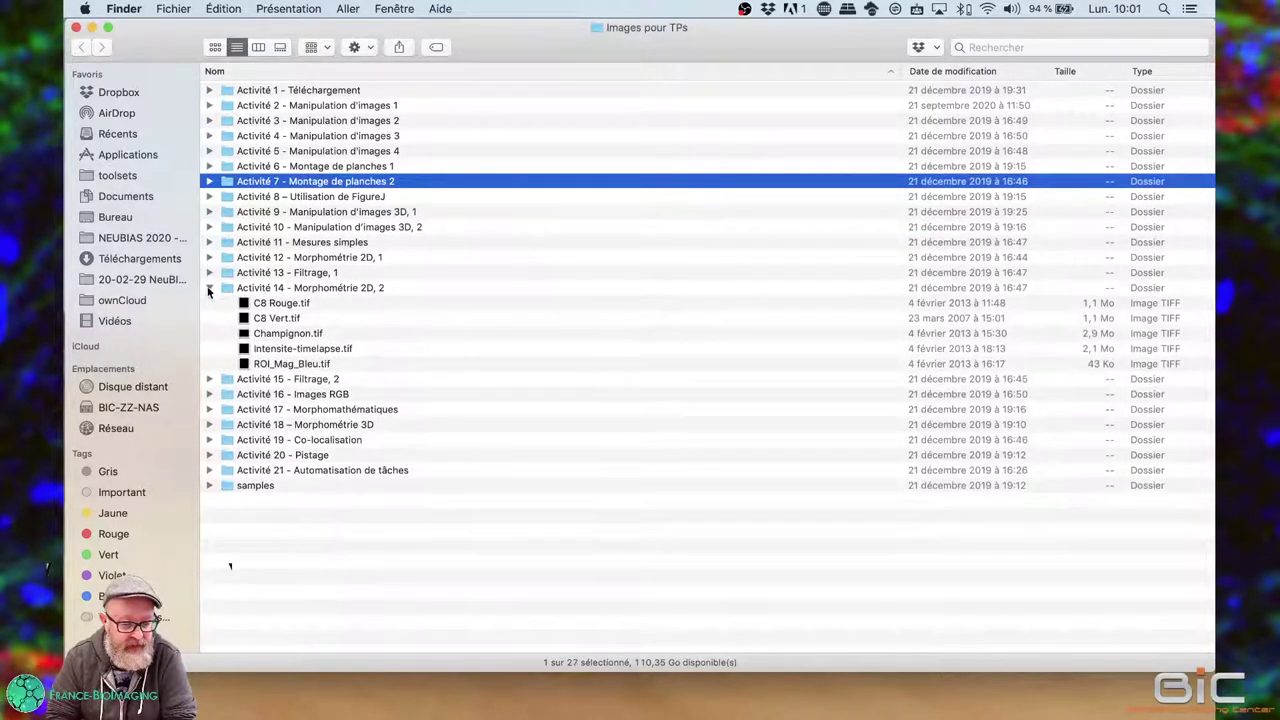
left_click(209, 288)
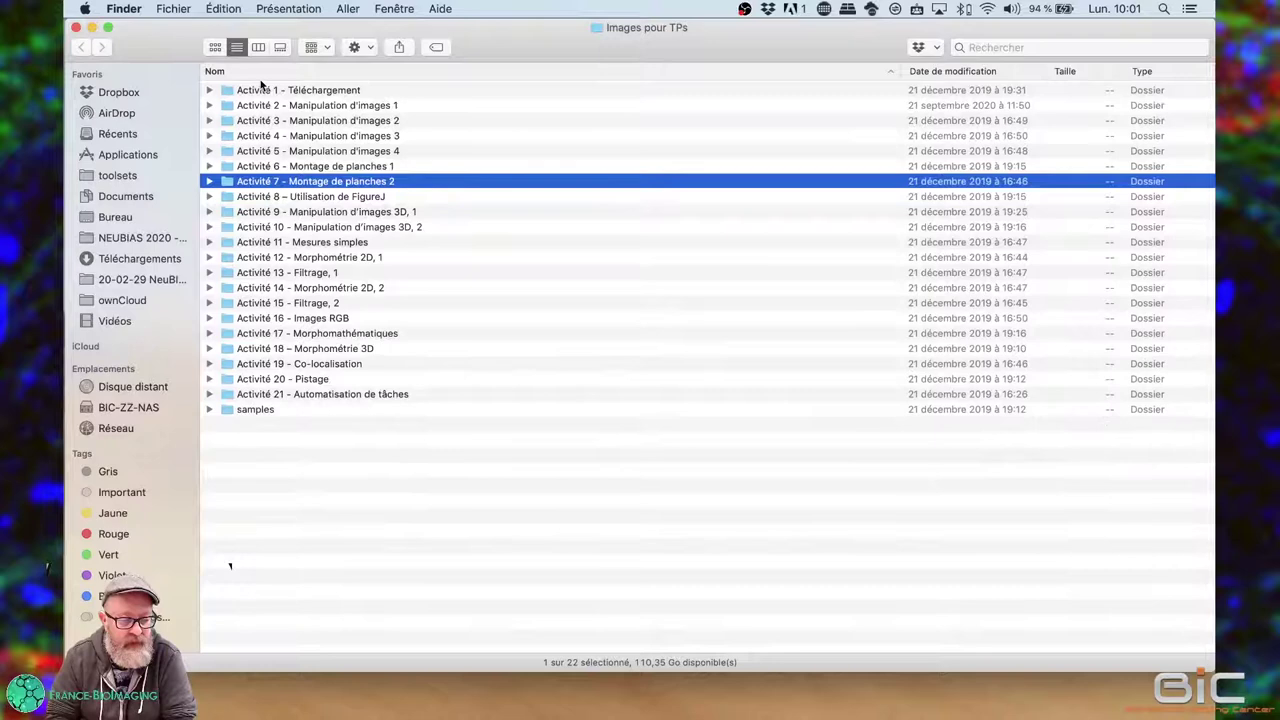
Step: Expand Activité 2 - Manipulation d'images 1 and its 1-Ouverture d'images simples subfolder
left_click(209, 105)
left_click(209, 105)
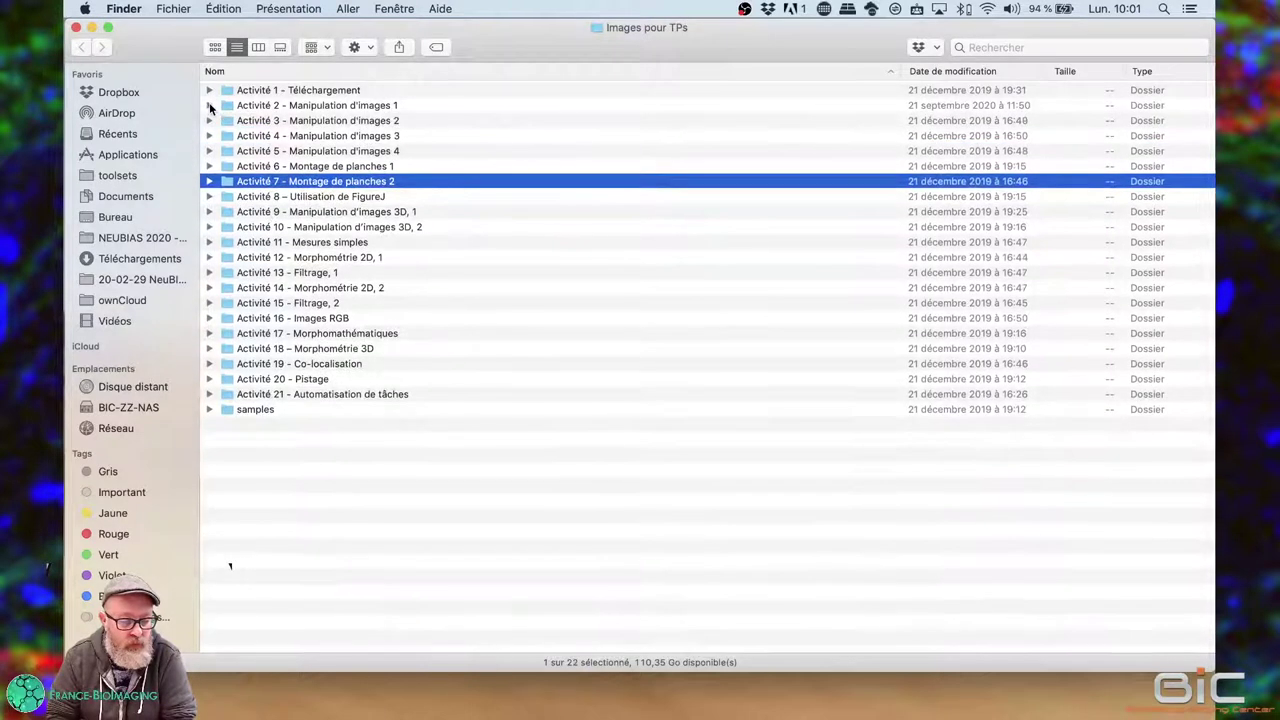
left_click(209, 120)
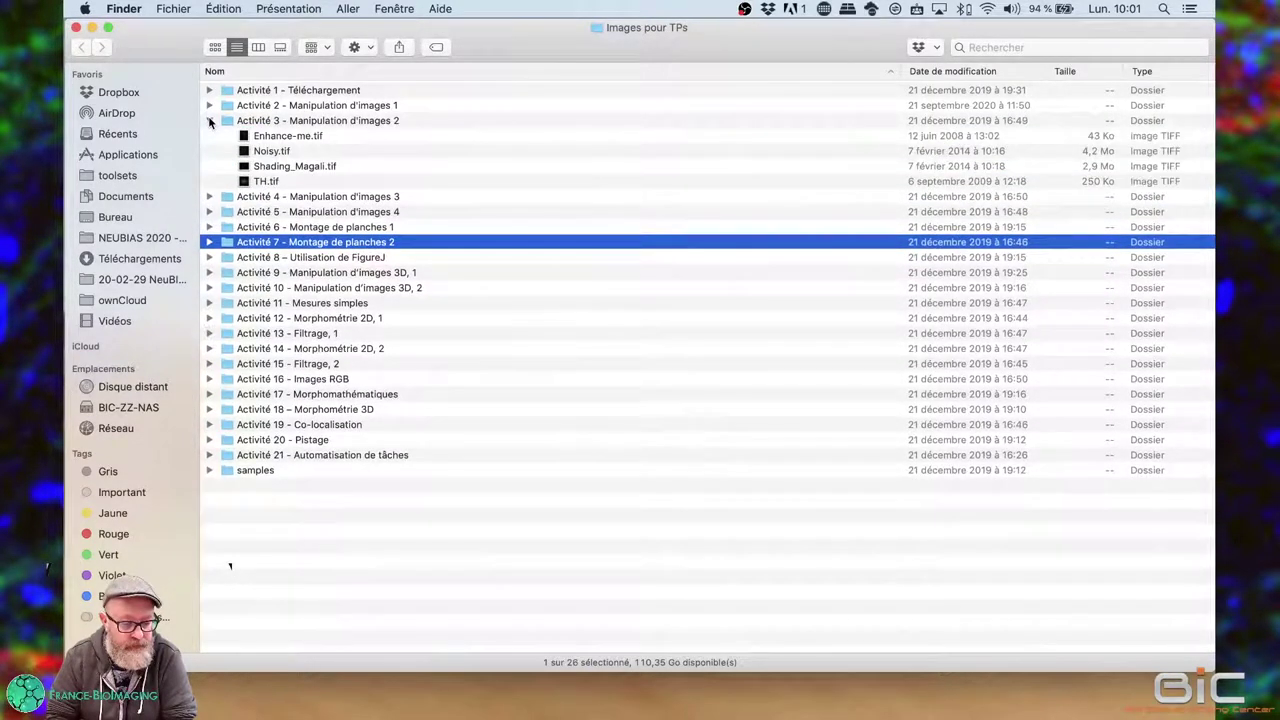
left_click(209, 120)
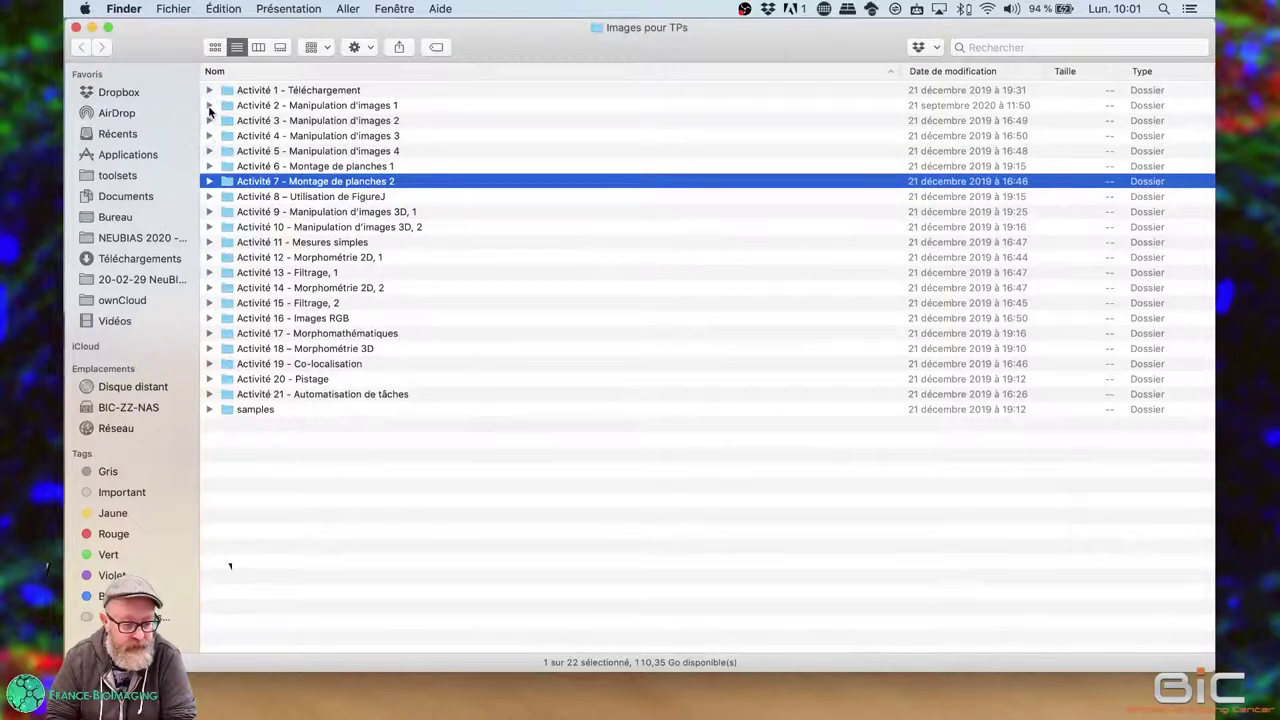
left_click(209, 105)
left_click(225, 120)
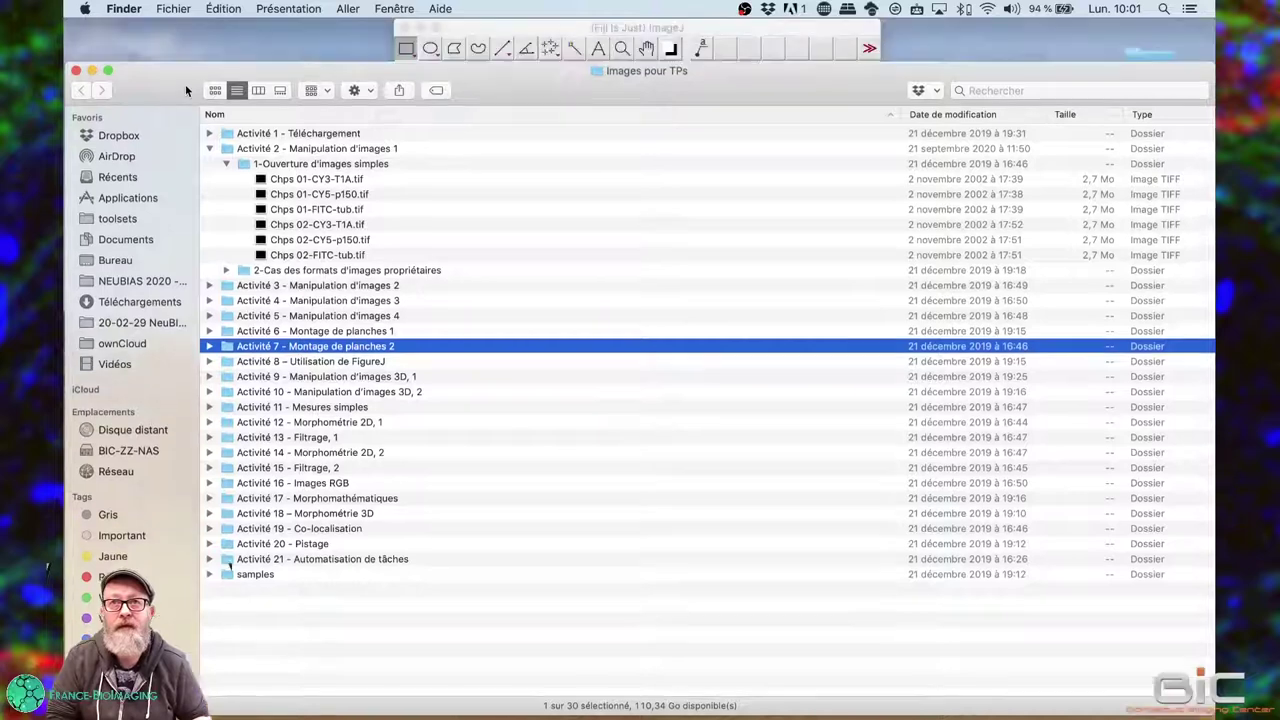
Step: Arrange the folder window below the ImageJ window, with the three Chps 01 TIFF images selected
left_click_drag(172, 41, 304, 242)
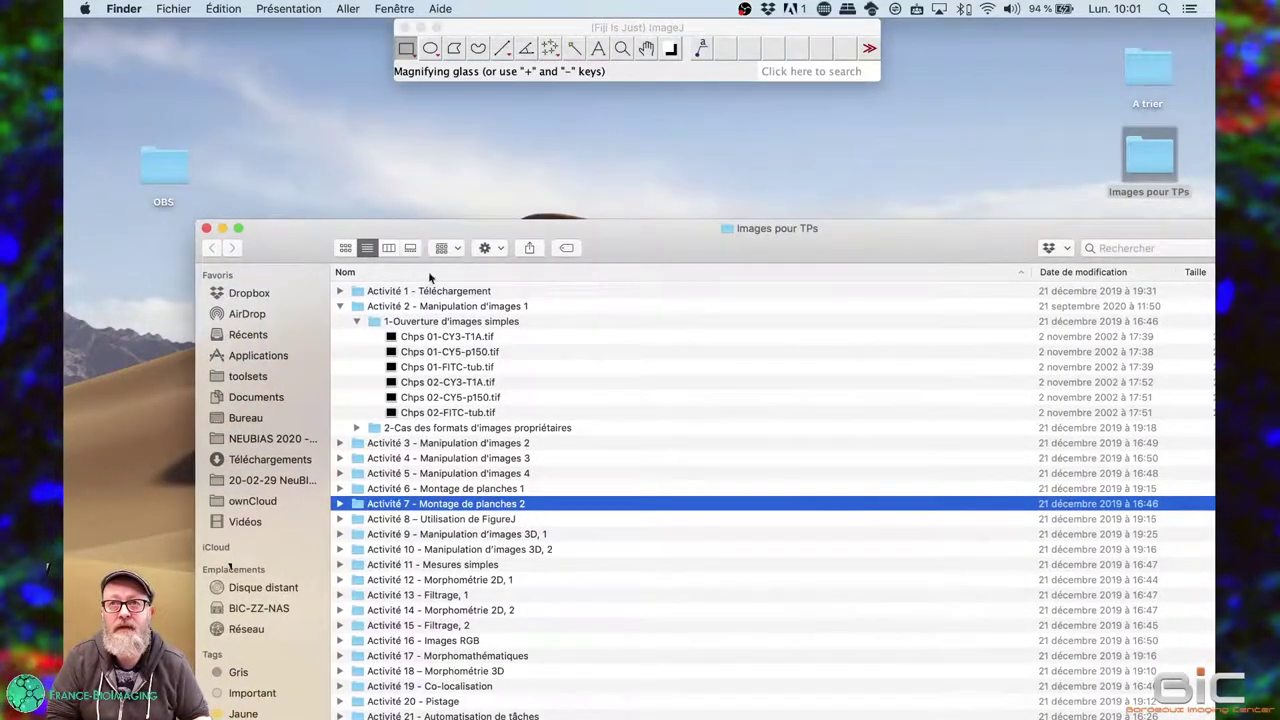
left_click(475, 337)
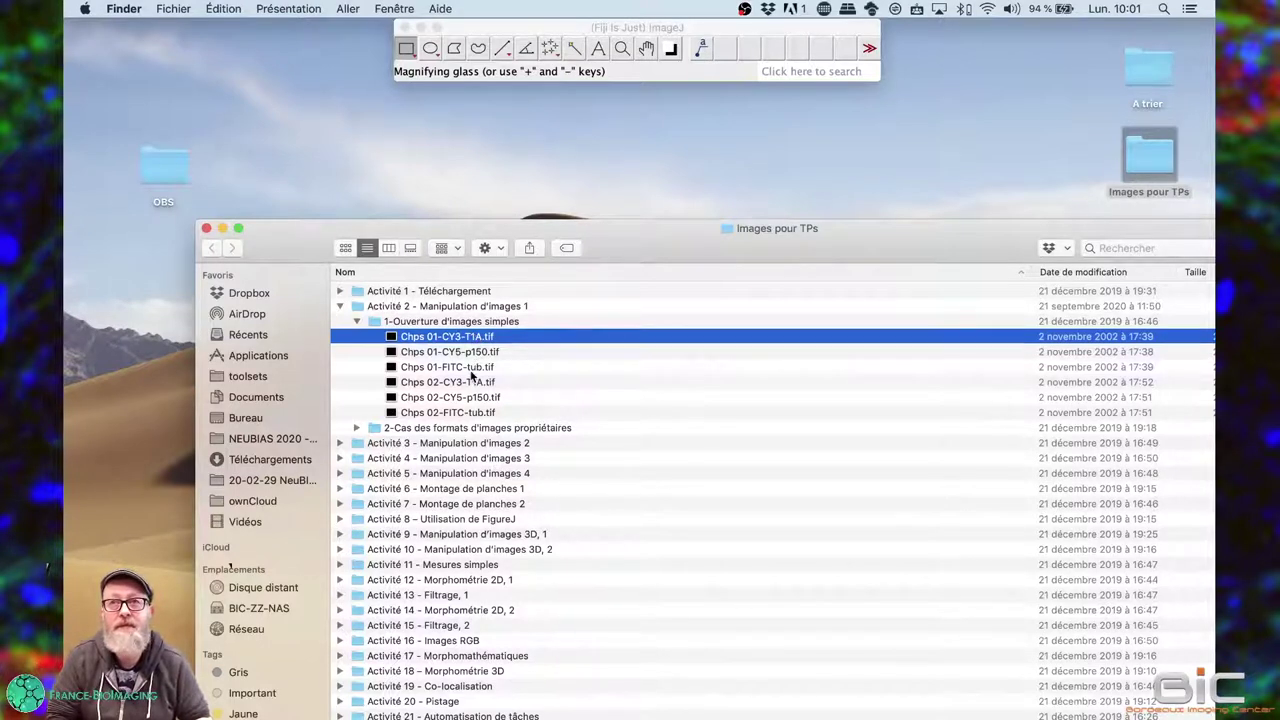
left_click(473, 368, "shift")
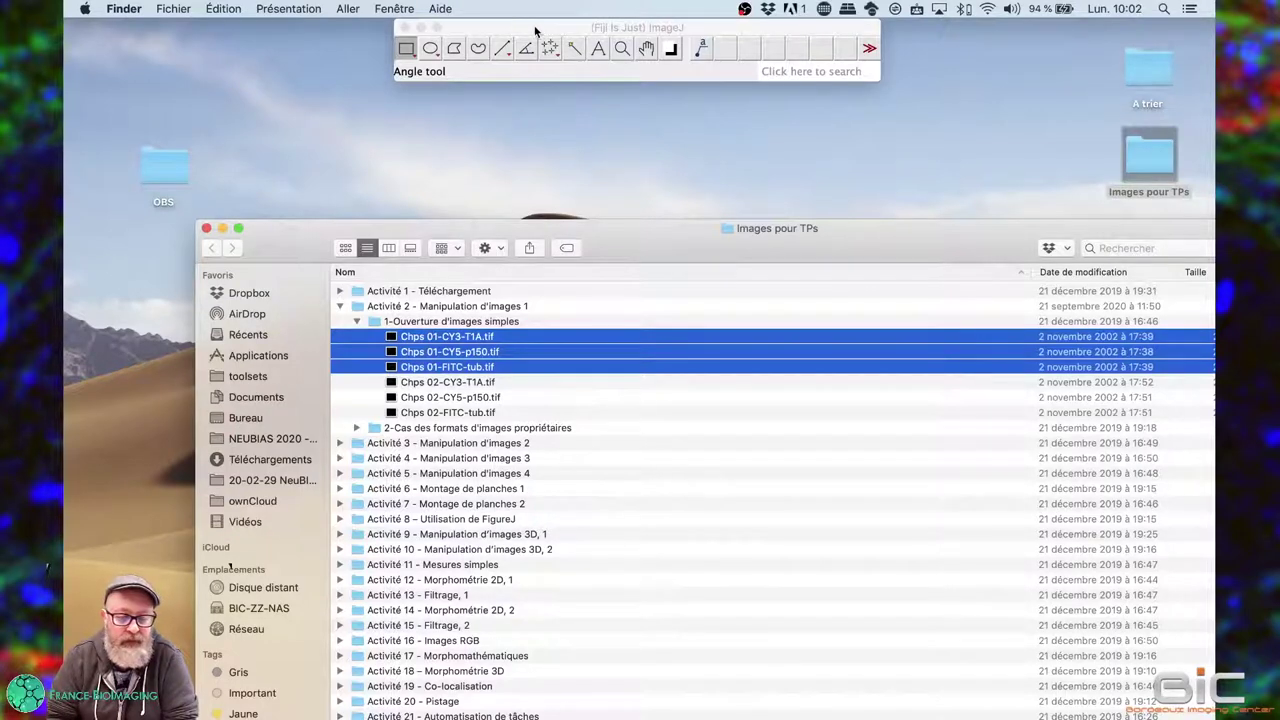
mouse_move(584, 31)
left_mouse_down()
mouse_move(597, 61)
mouse_move(591, 52)
left_mouse_up()
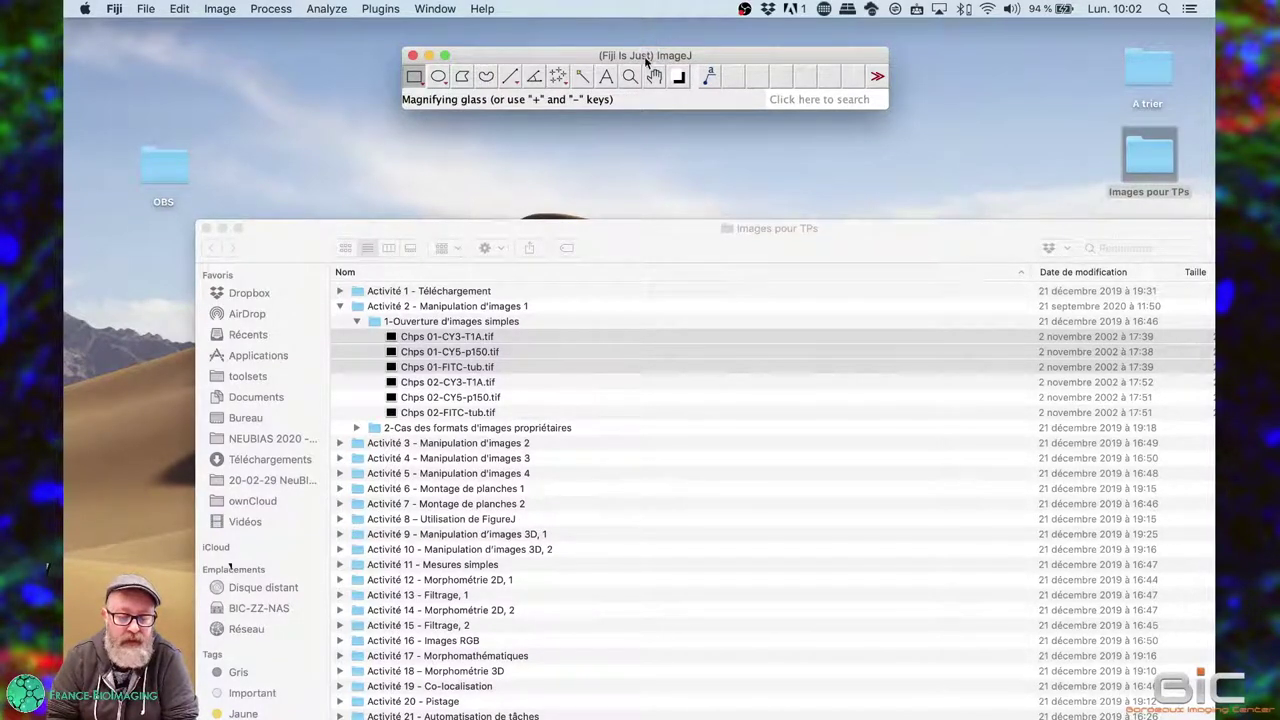
left_click_drag(644, 52, 615, 66)
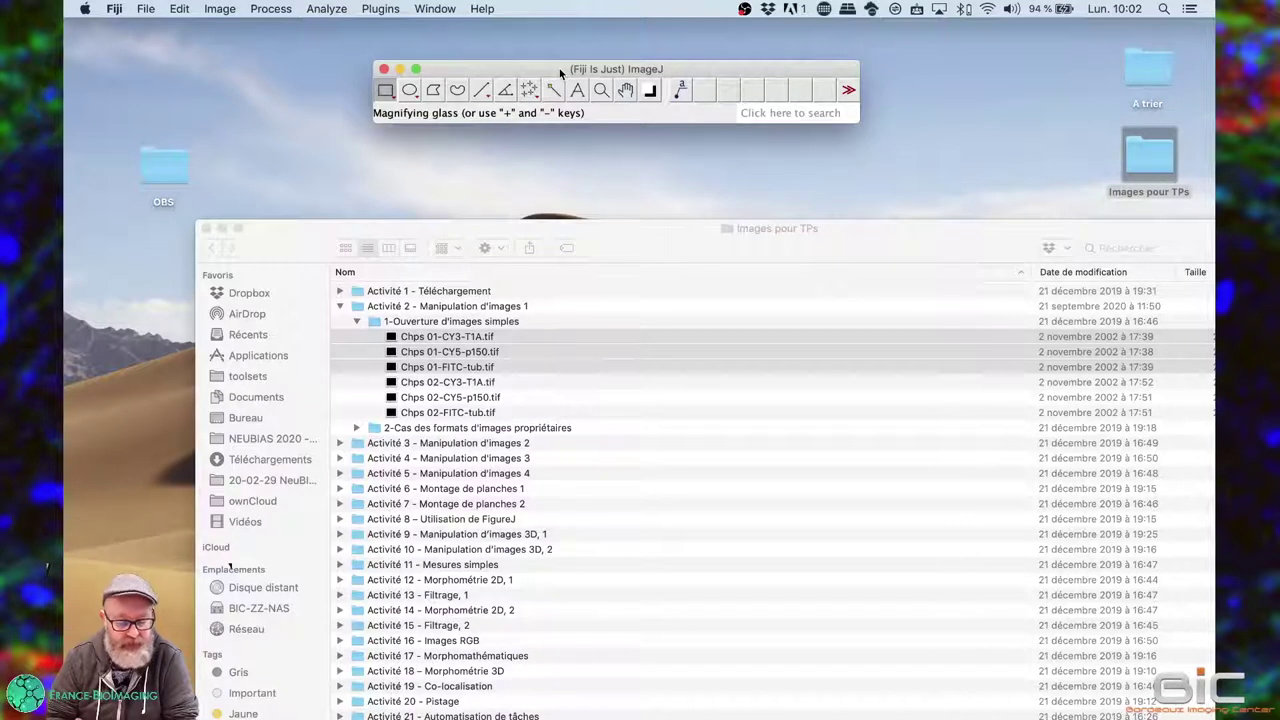
left_click_drag(559, 68, 542, 41)
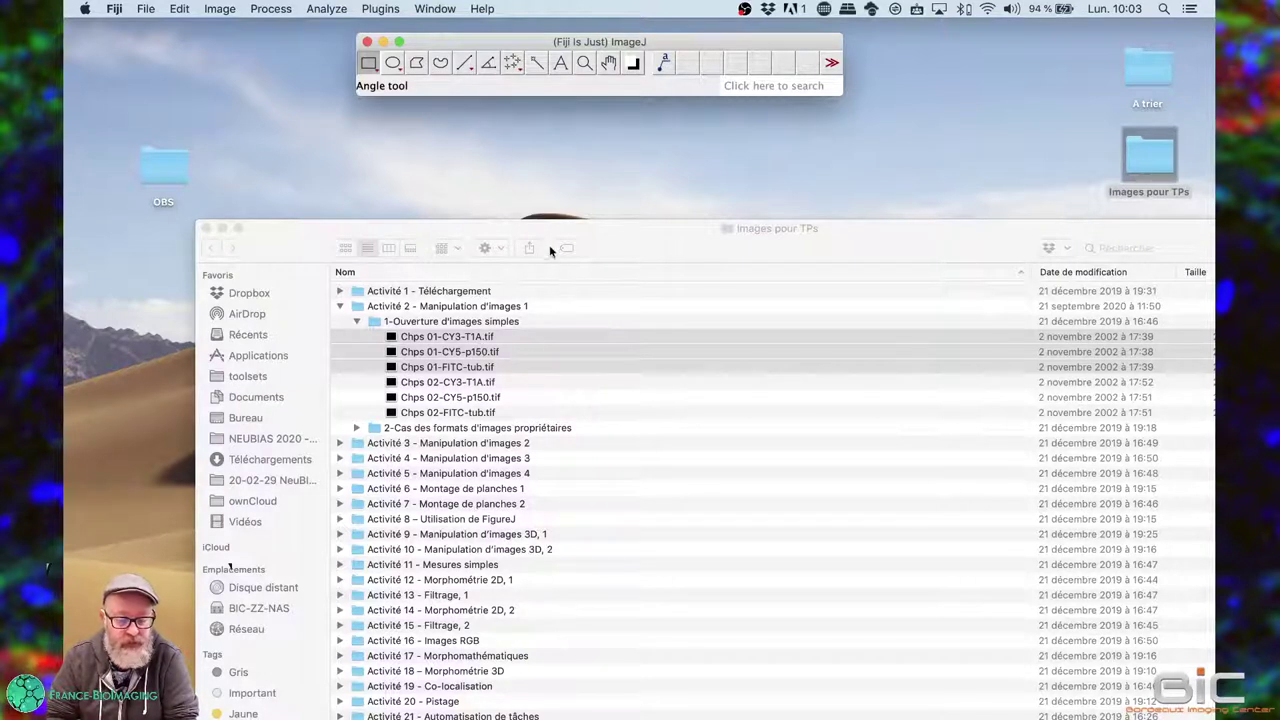
Step: Preview Chps 01-CY3-T1A.tif with Quick Look and close the preview
left_click(472, 355)
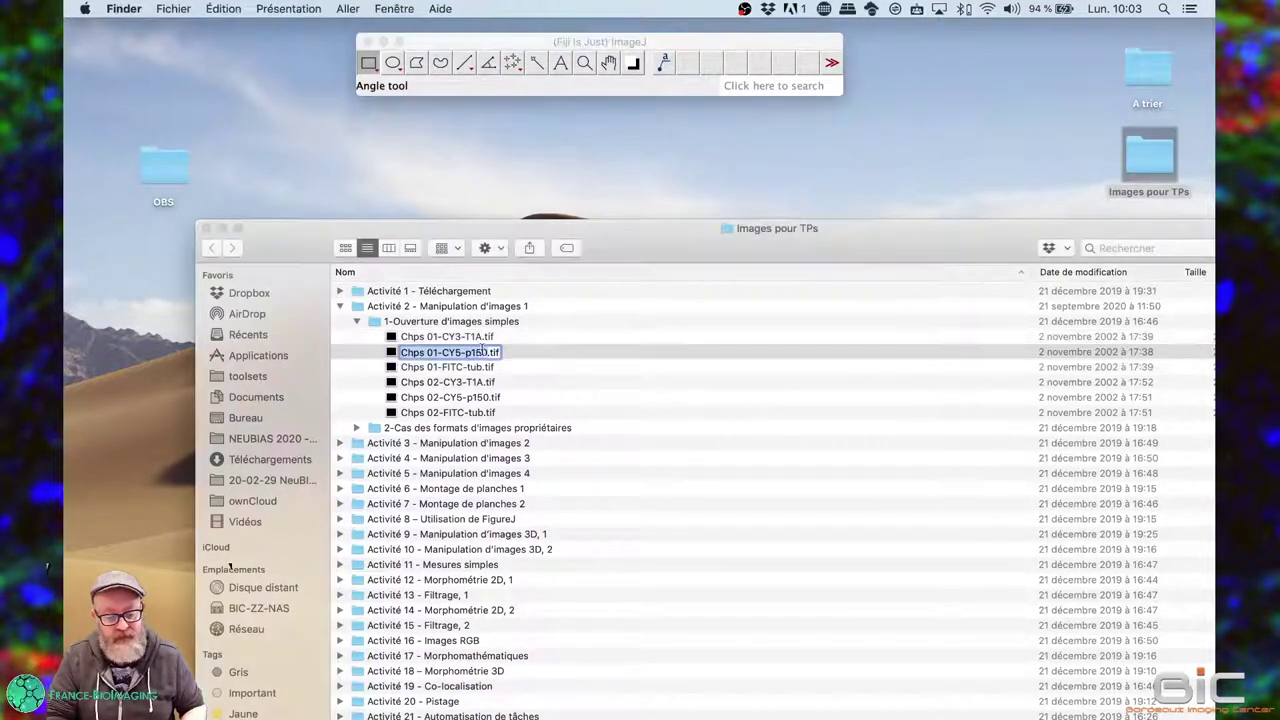
left_click(512, 335)
key("space")
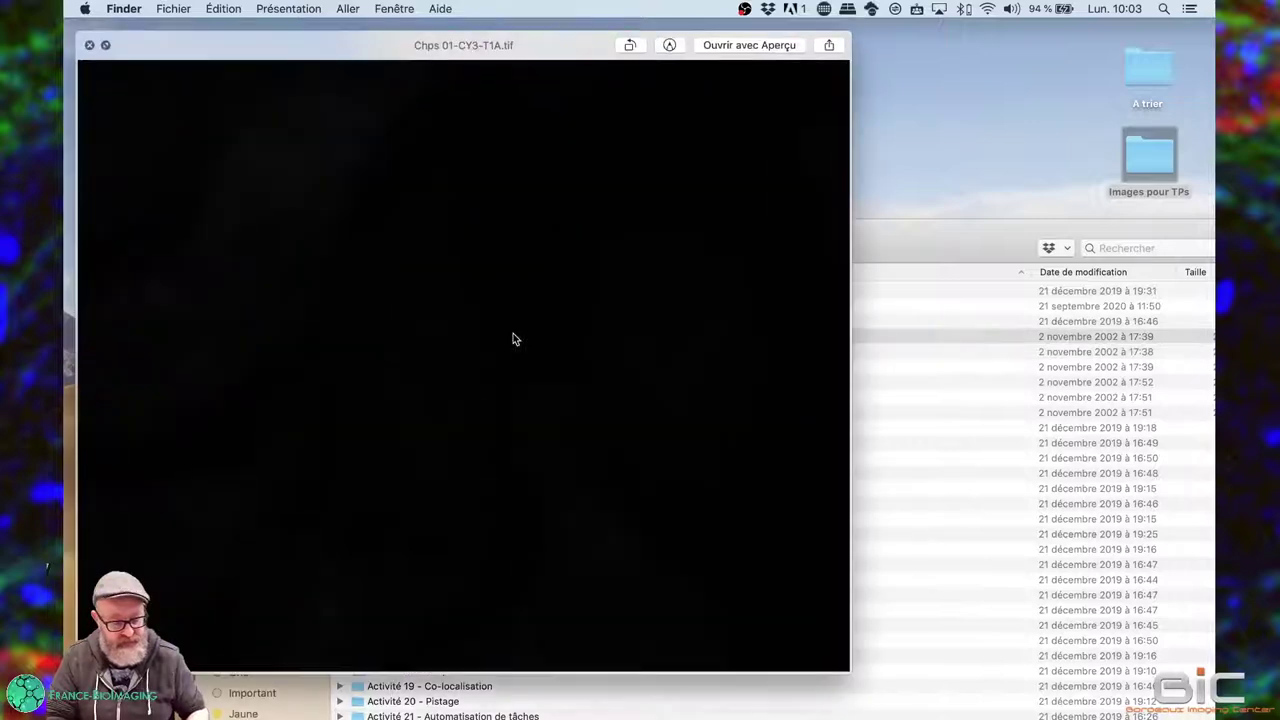
left_click(89, 45)
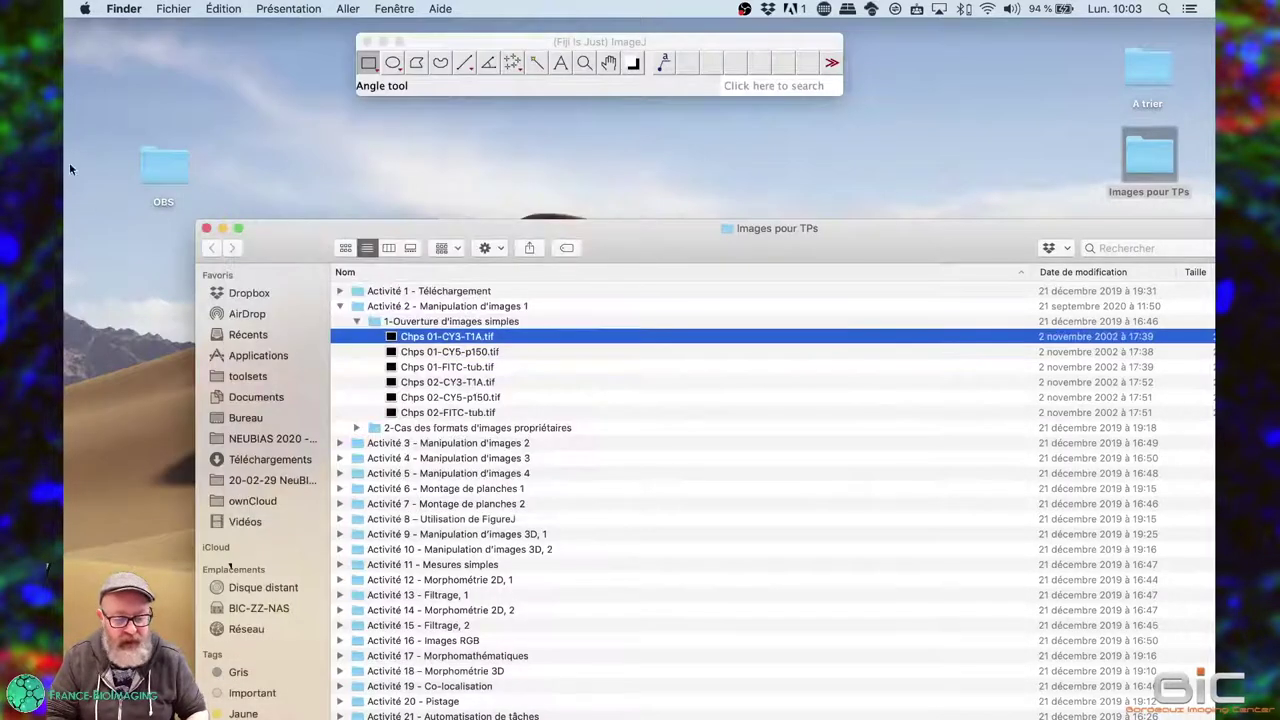
Step: Open the three Chps 01 images (CY3-T1A, CY5-p150 and FITC-tub) together in Fiji and tile their windows
left_click(488, 367, "shift")
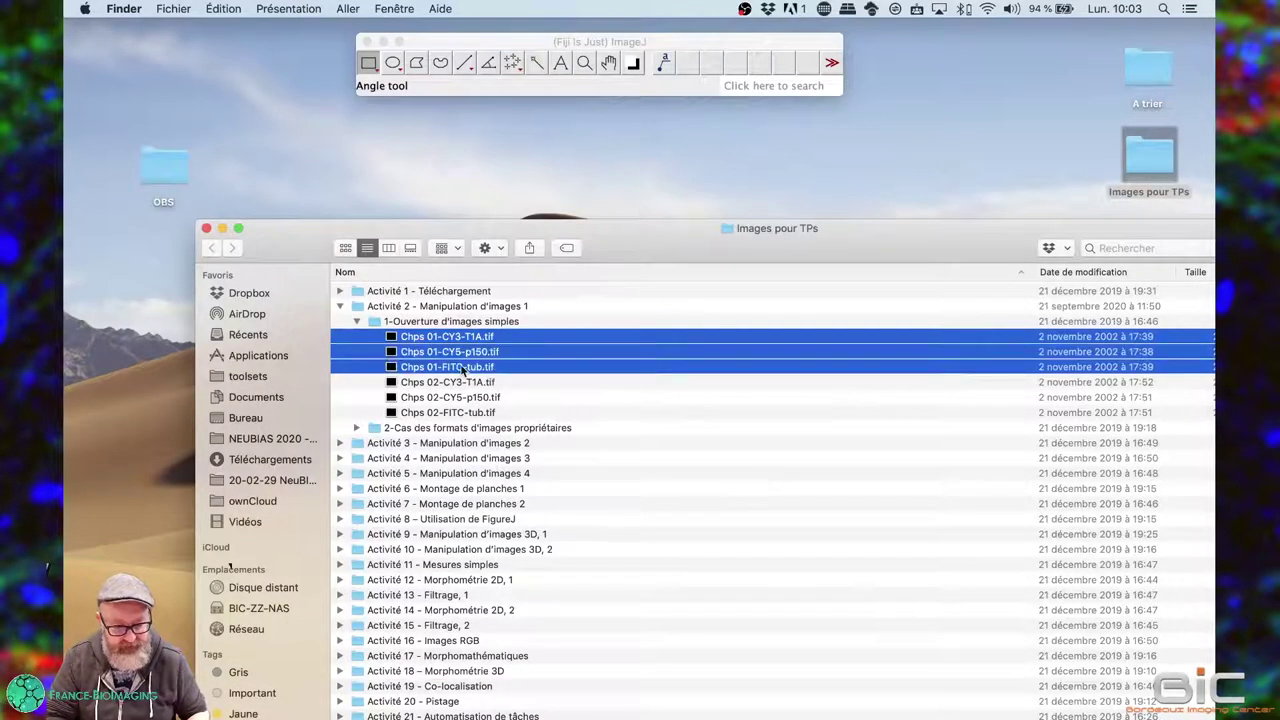
left_click_drag(466, 370, 727, 65)
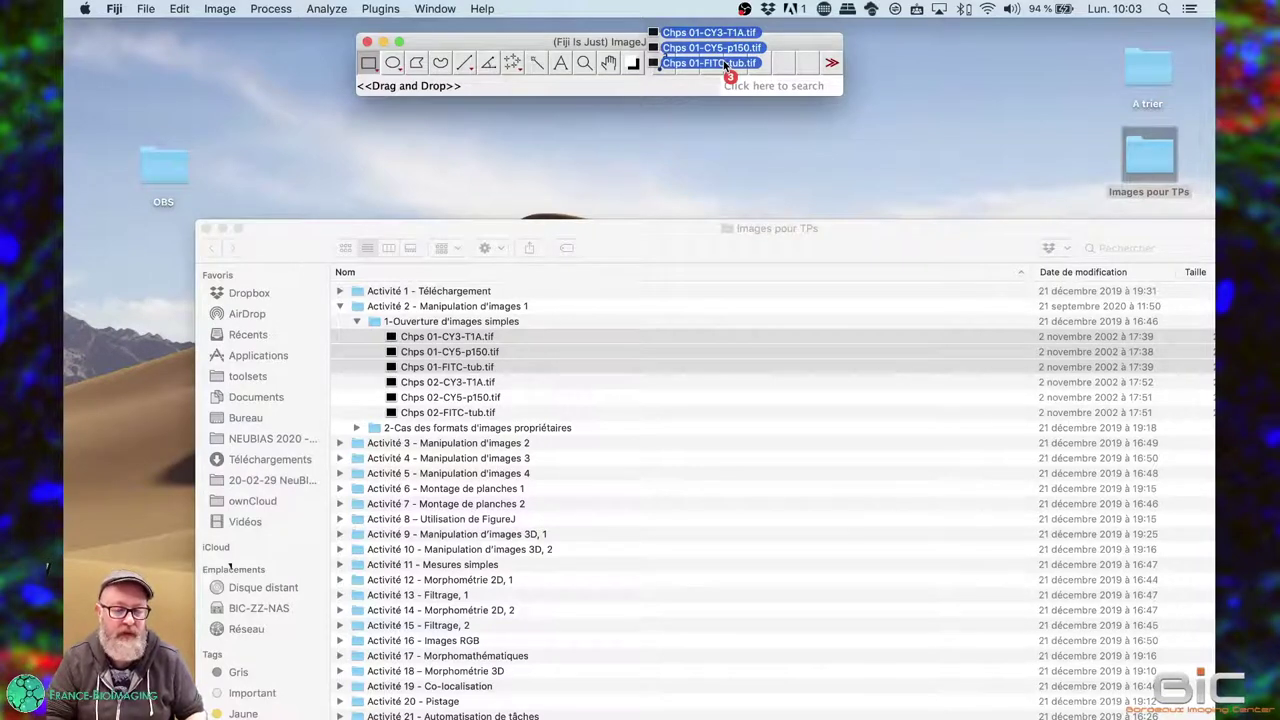
left_click_drag(726, 66, 725, 65)
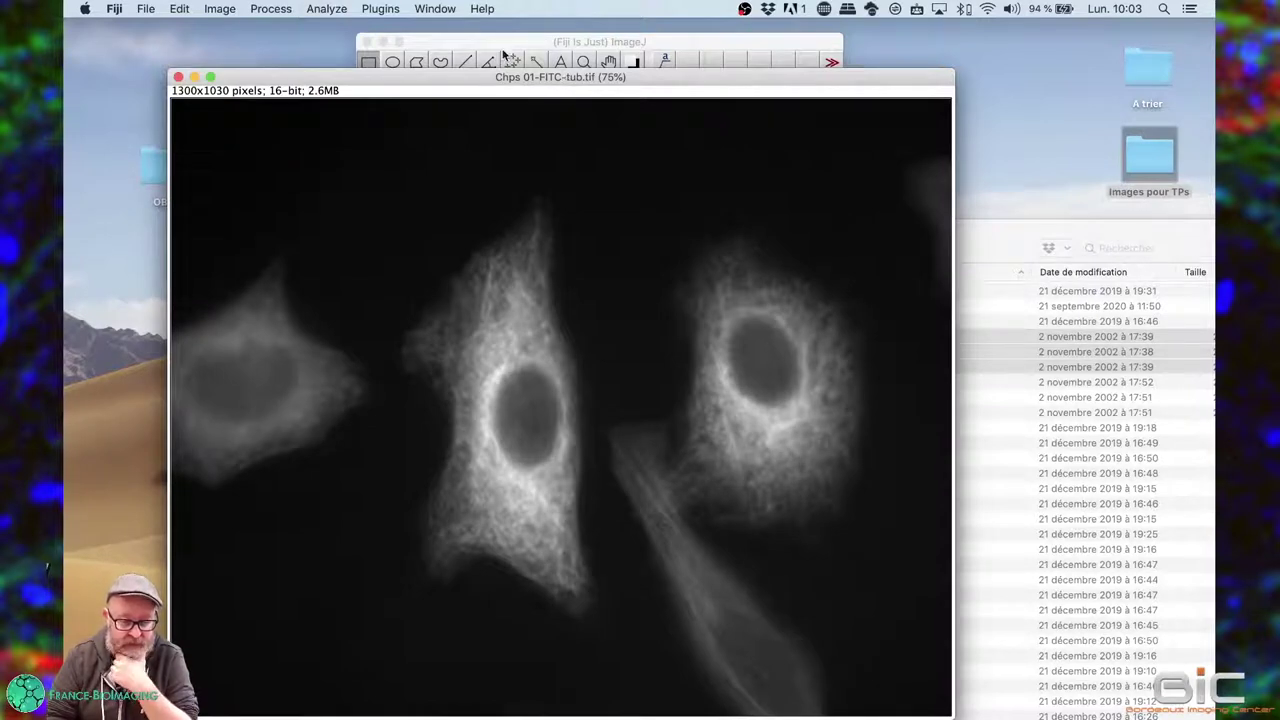
left_click(439, 11)
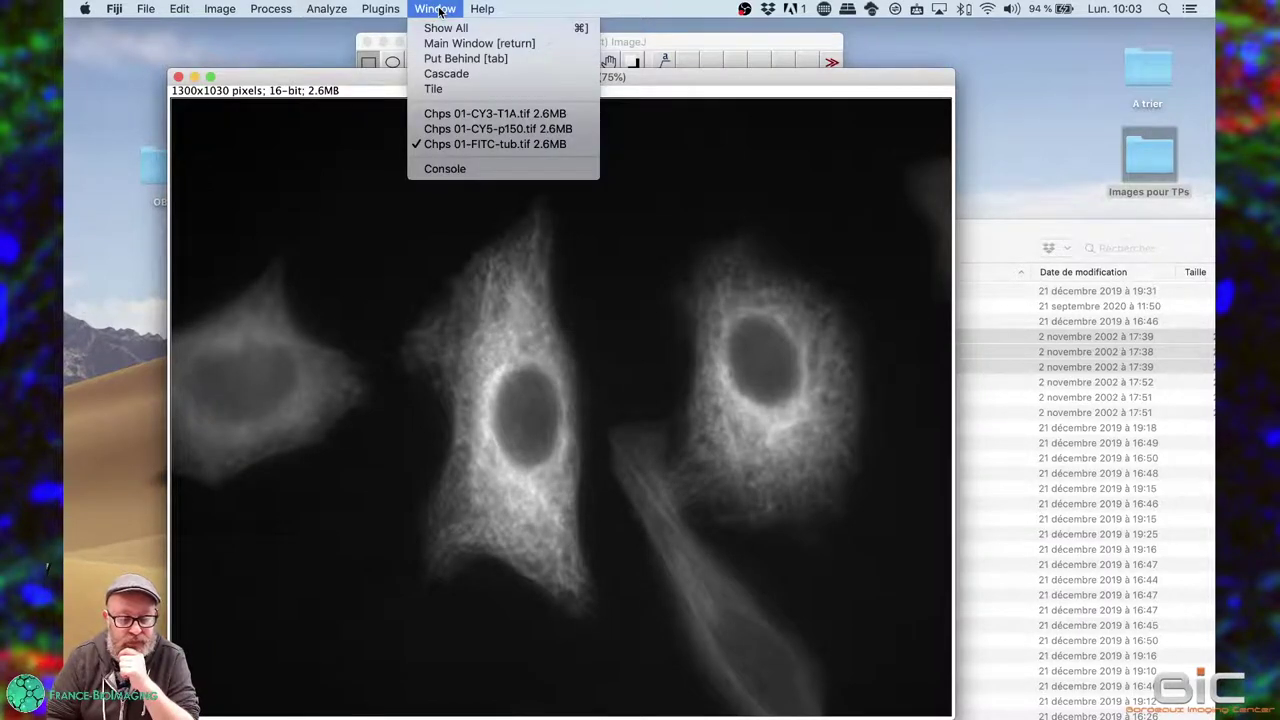
left_click(447, 91)
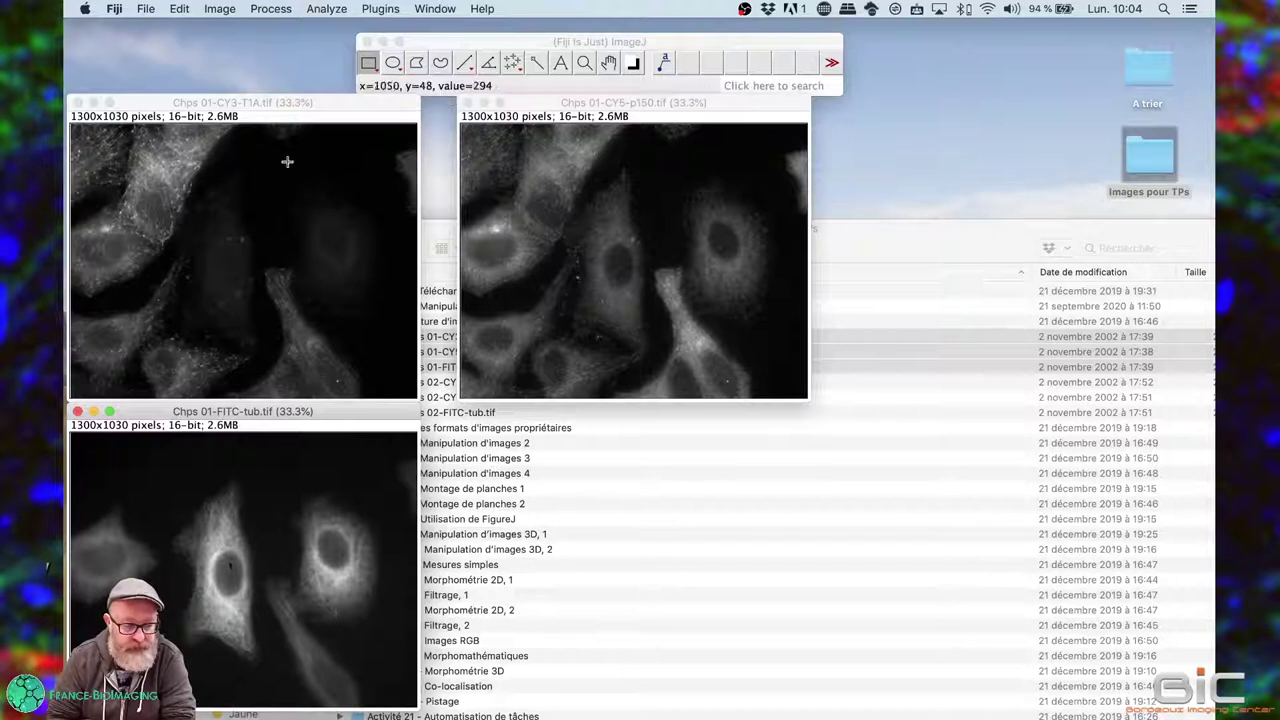
Step: Generate the histogram of Chps 01-CY5-p150.tif and move its window beside the image
left_click(600, 103)
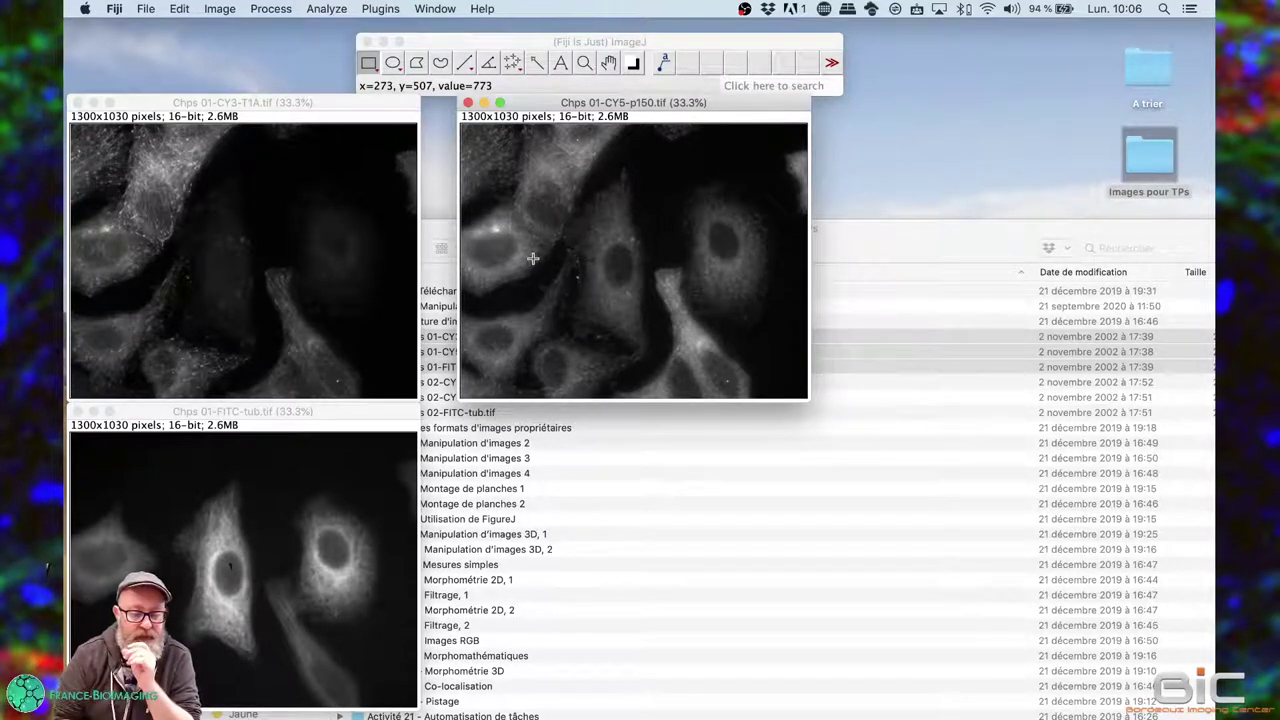
left_click(329, 9)
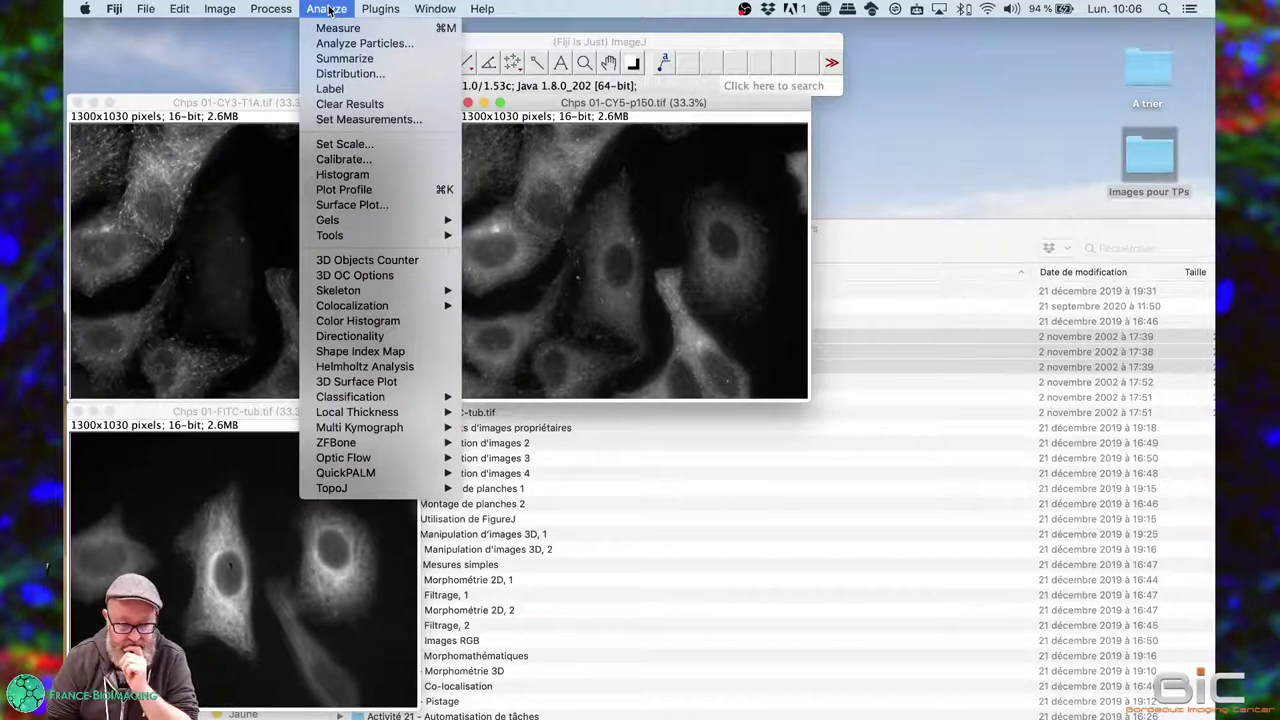
left_click(408, 175)
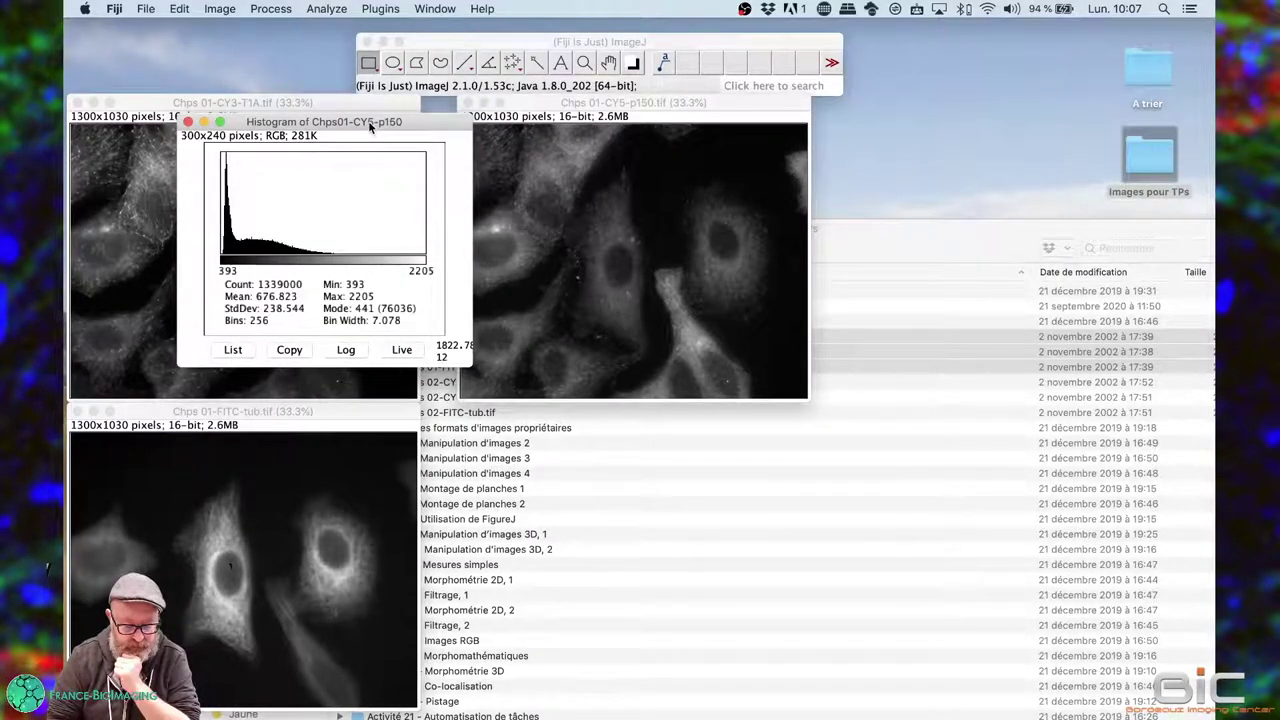
left_click_drag(370, 126, 1037, 133)
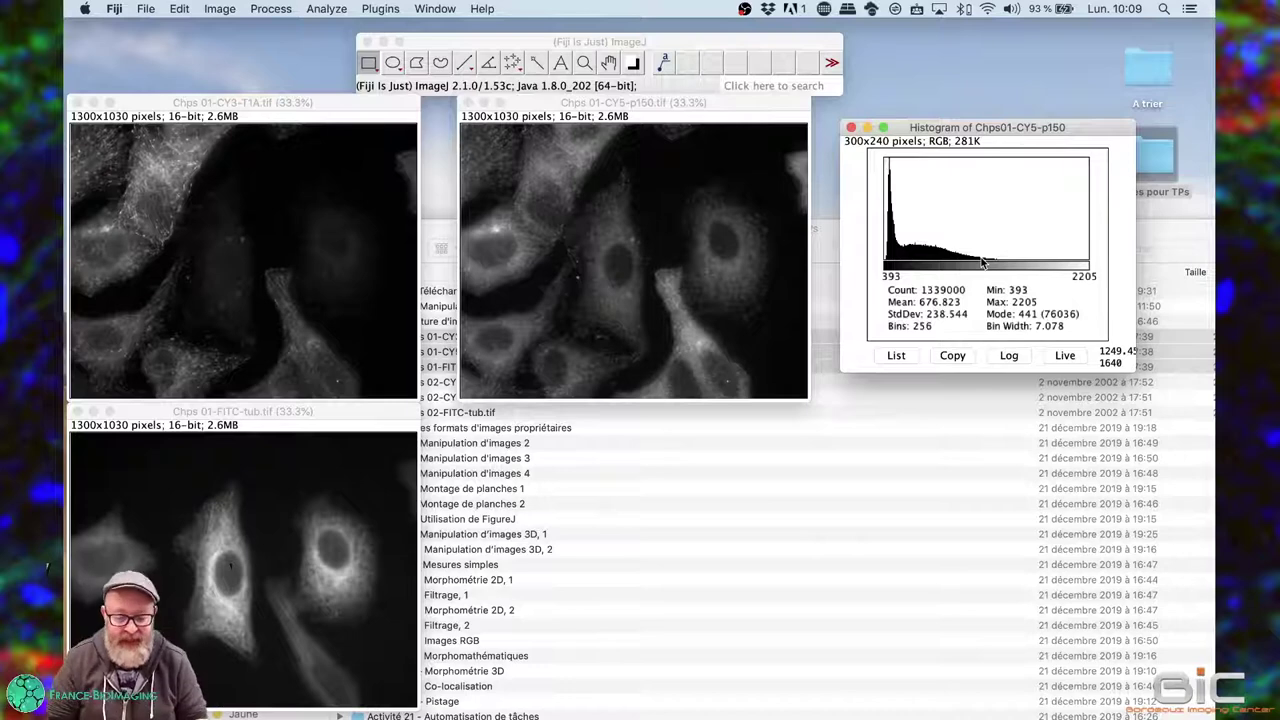
Step: Turn on live updating for the CY5-p150 histogram and draw a rectangular selection around nearly the whole CY5-p150 image
mouse_move(964, 129)
left_mouse_down()
mouse_move(966, 86)
mouse_move(977, 110)
left_mouse_up()
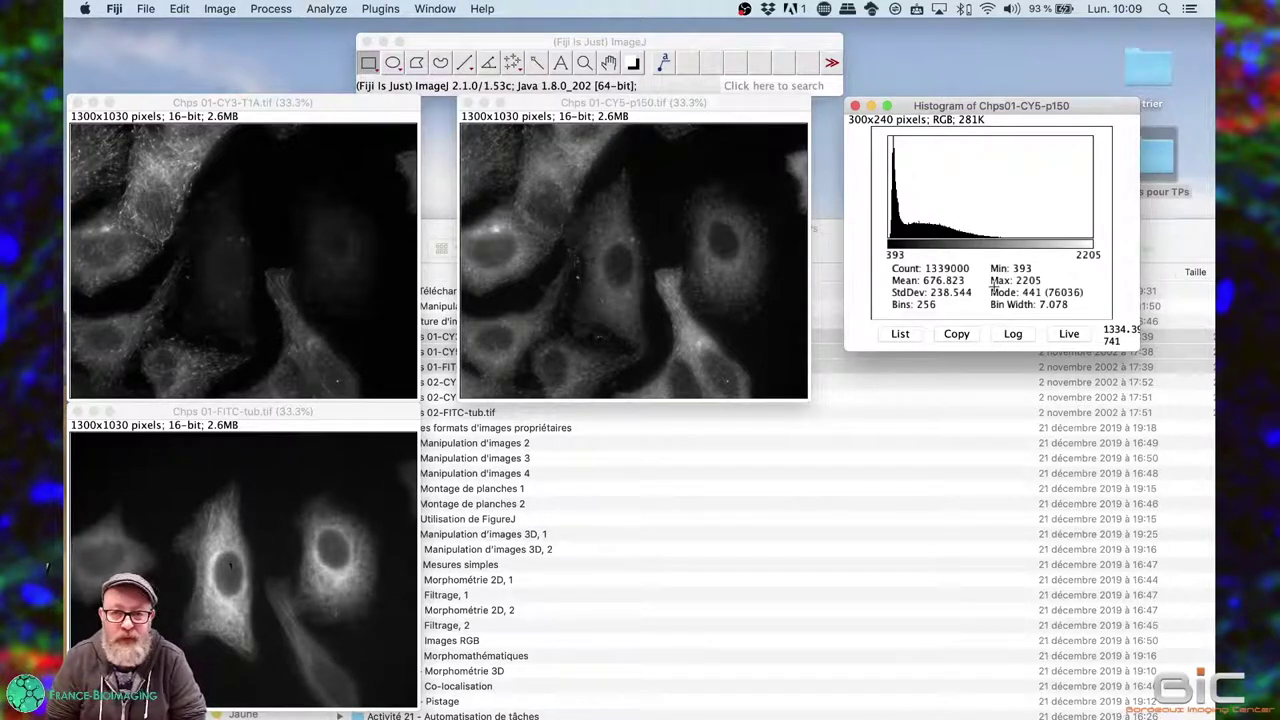
left_click(1070, 334)
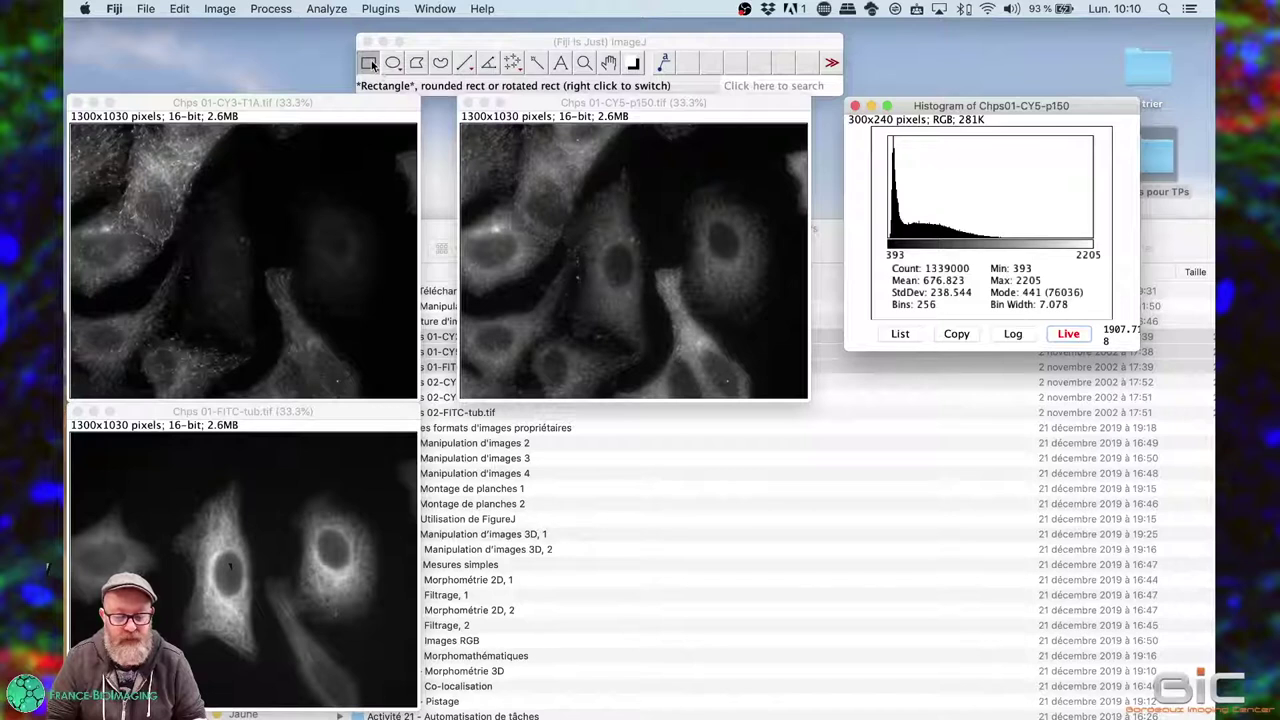
left_click(471, 134)
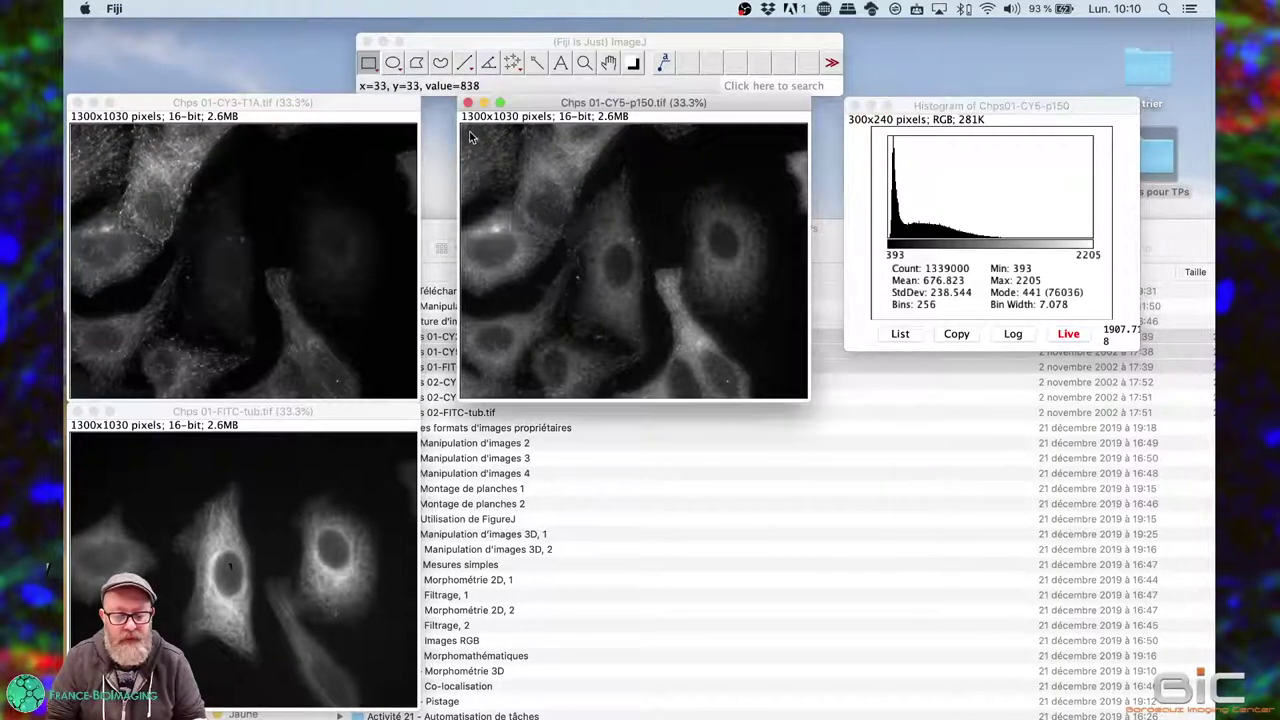
left_click_drag(731, 355, 801, 397)
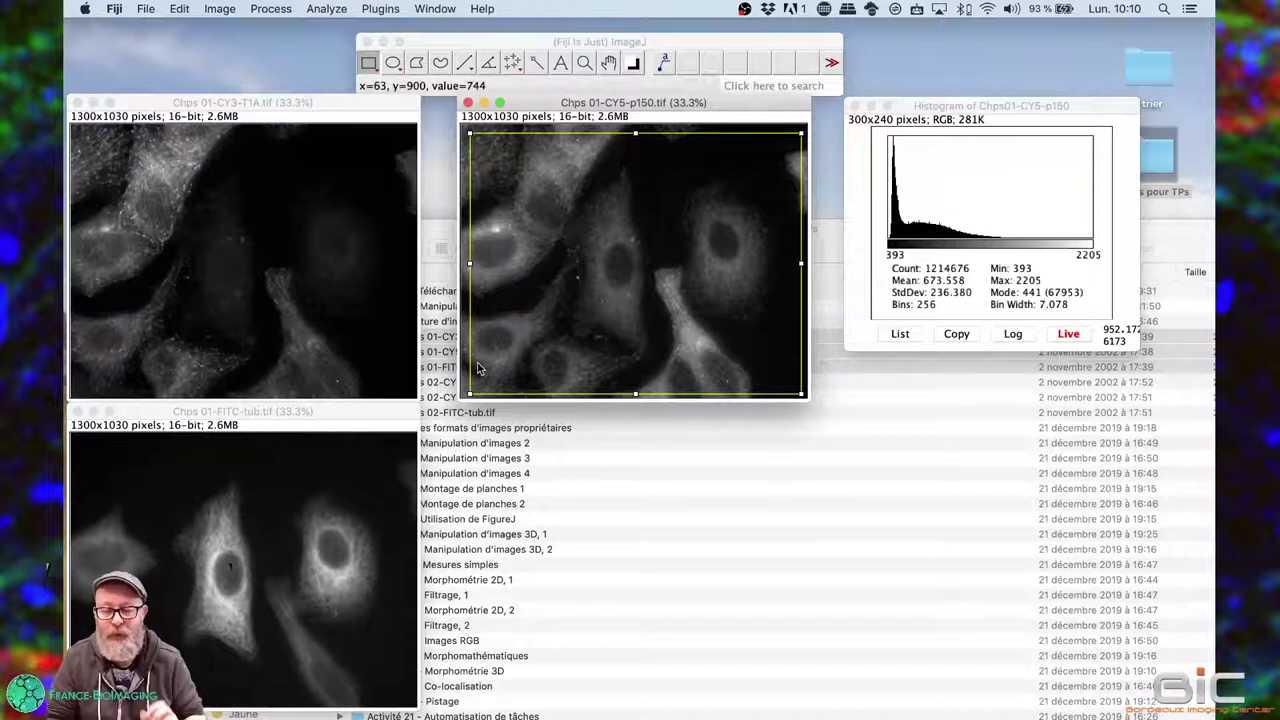
Step: Shrink the CY5-p150 selection to about 168 × 148 pixels and place it on the dark background above the cells
left_click_drag(470, 131, 611, 250)
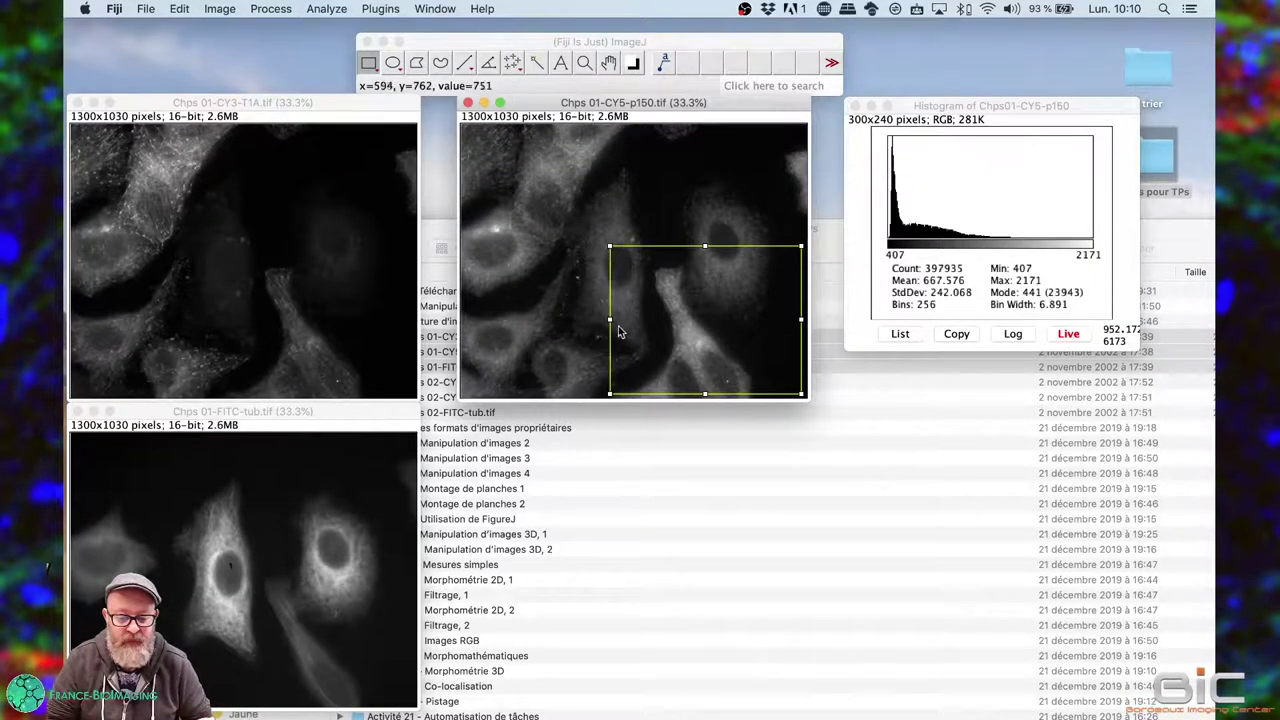
left_click_drag(610, 320, 661, 320)
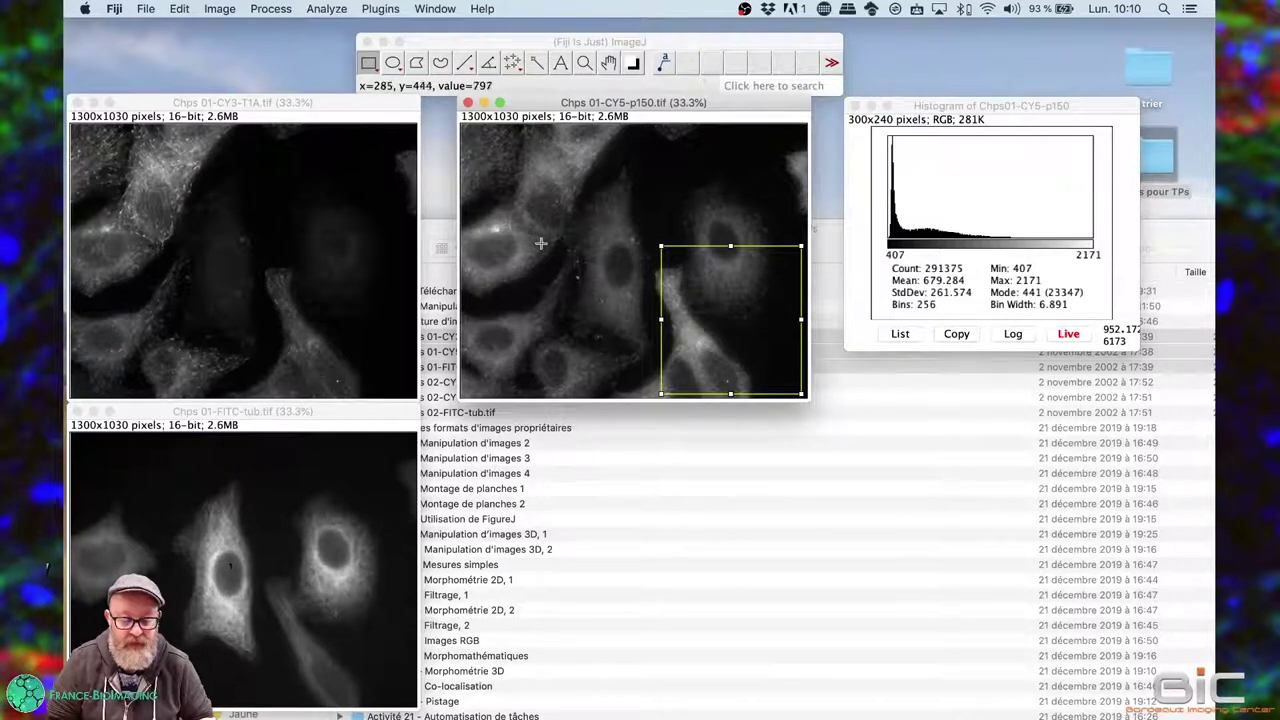
left_click_drag(716, 311, 609, 256)
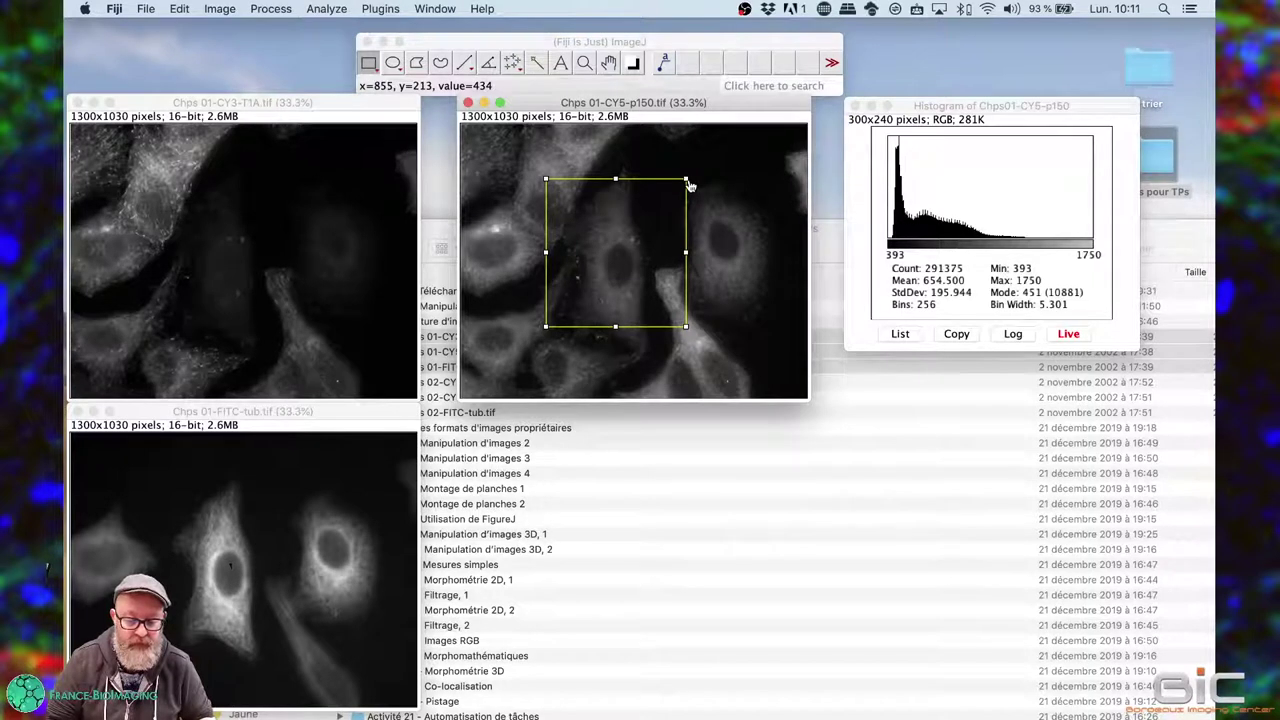
mouse_move(688, 182)
left_mouse_down()
mouse_move(586, 286)
mouse_move(668, 170)
left_mouse_up()
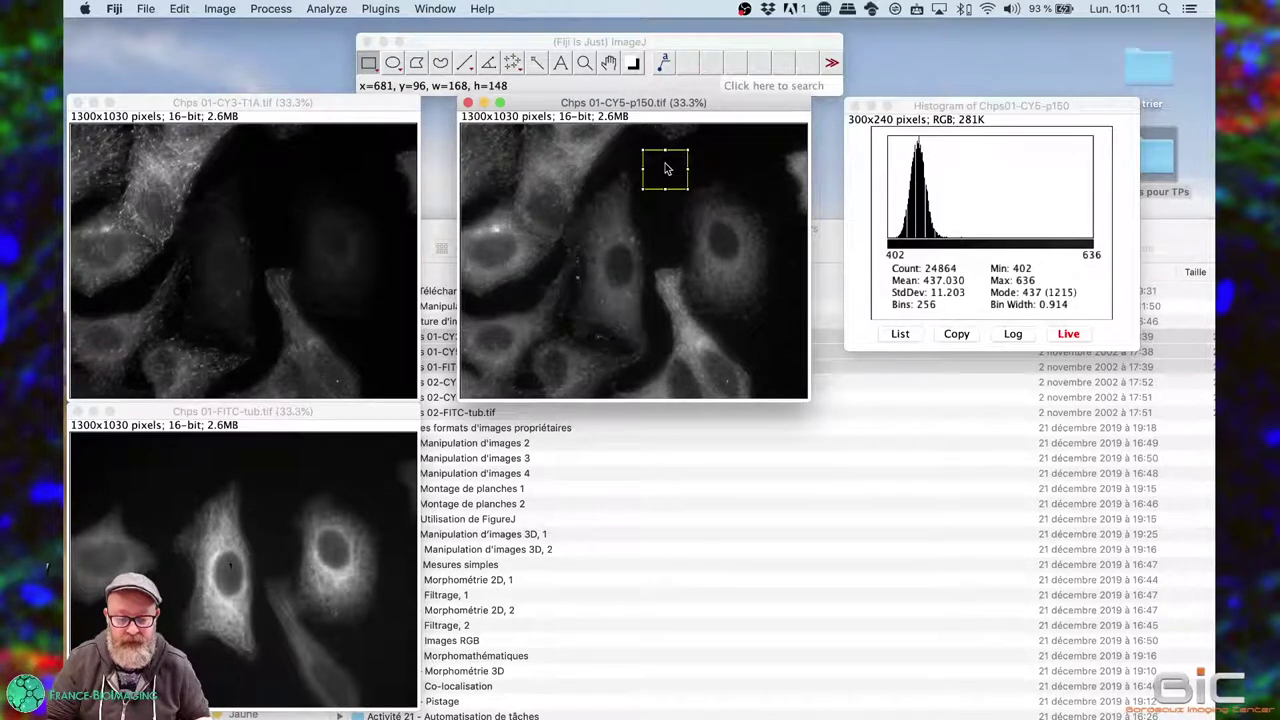
Step: Compare the live histogram with the small selection over the central cell, its upper edge and the bright spot of the far-left cell
left_click_drag(666, 169, 612, 308)
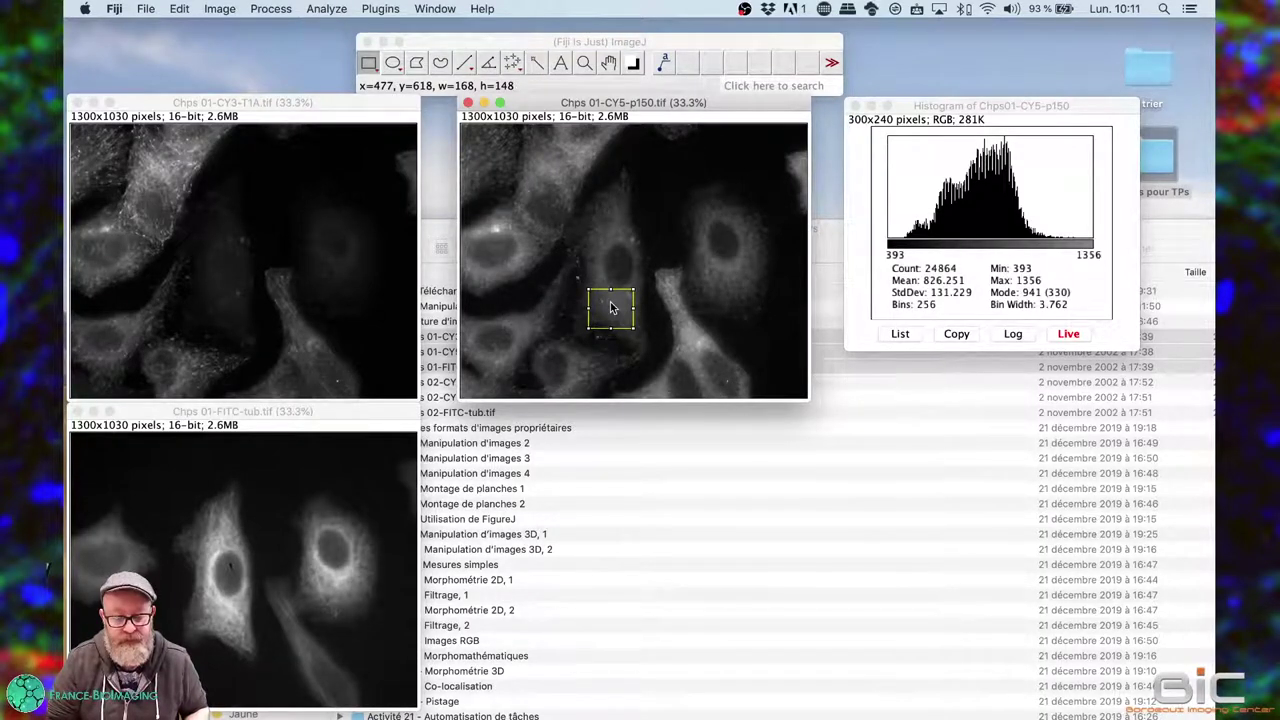
left_click_drag(612, 308, 621, 290)
left_click_drag(627, 232, 624, 204)
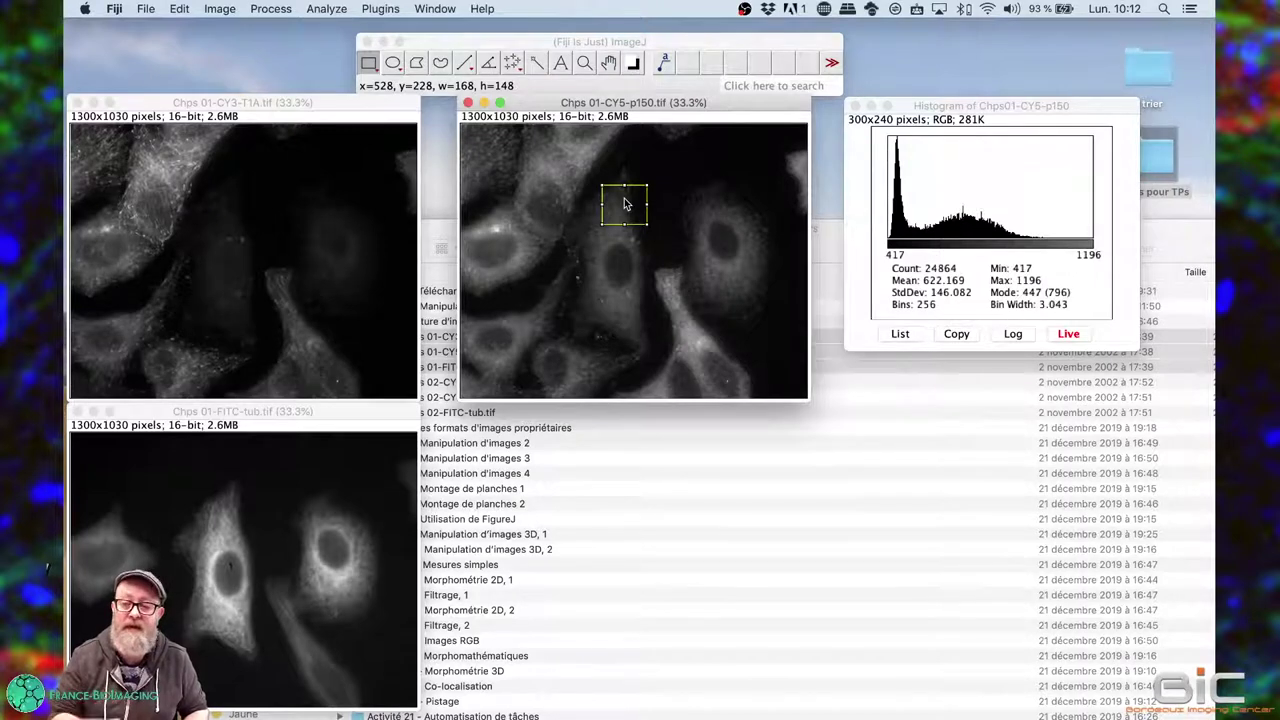
mouse_move(624, 204)
left_mouse_down()
mouse_move(652, 203)
mouse_move(603, 223)
mouse_move(636, 211)
left_mouse_up()
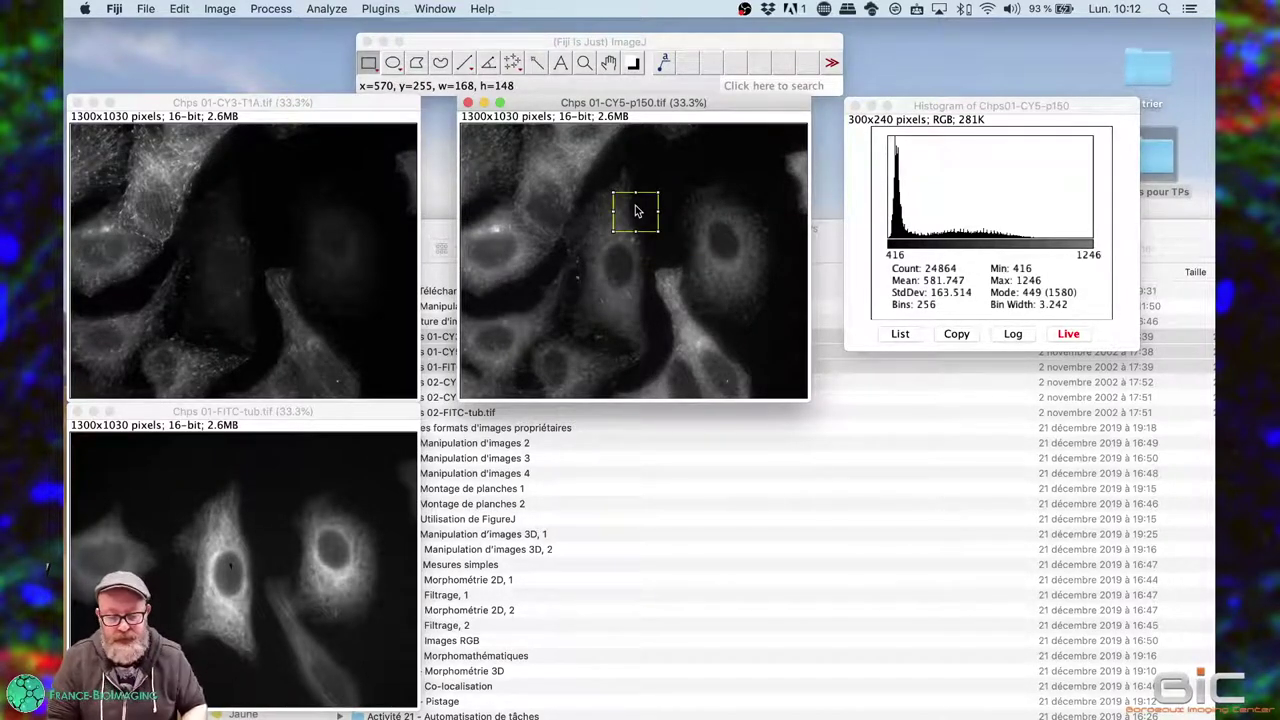
mouse_move(636, 210)
left_mouse_down()
mouse_move(646, 204)
mouse_move(616, 206)
mouse_move(630, 207)
left_mouse_up()
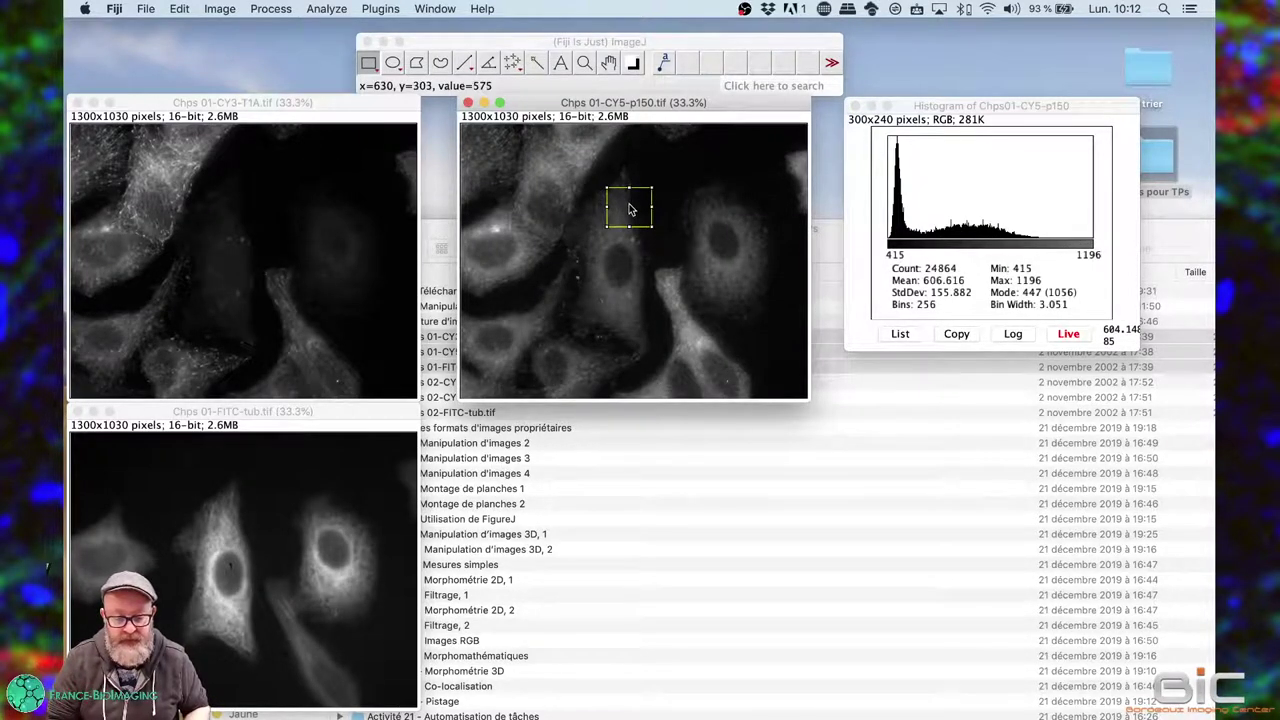
left_click_drag(628, 209, 487, 223)
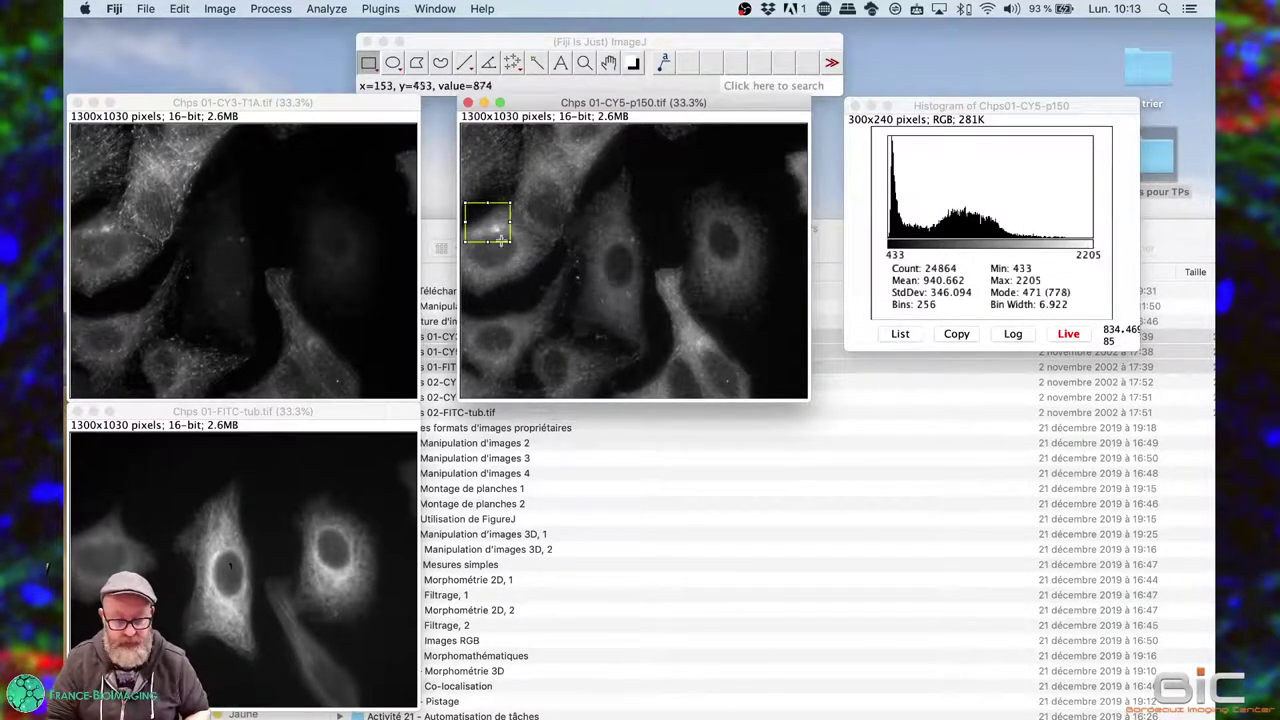
mouse_move(494, 232)
left_mouse_down()
mouse_move(510, 252)
mouse_move(501, 190)
mouse_move(497, 235)
left_mouse_up()
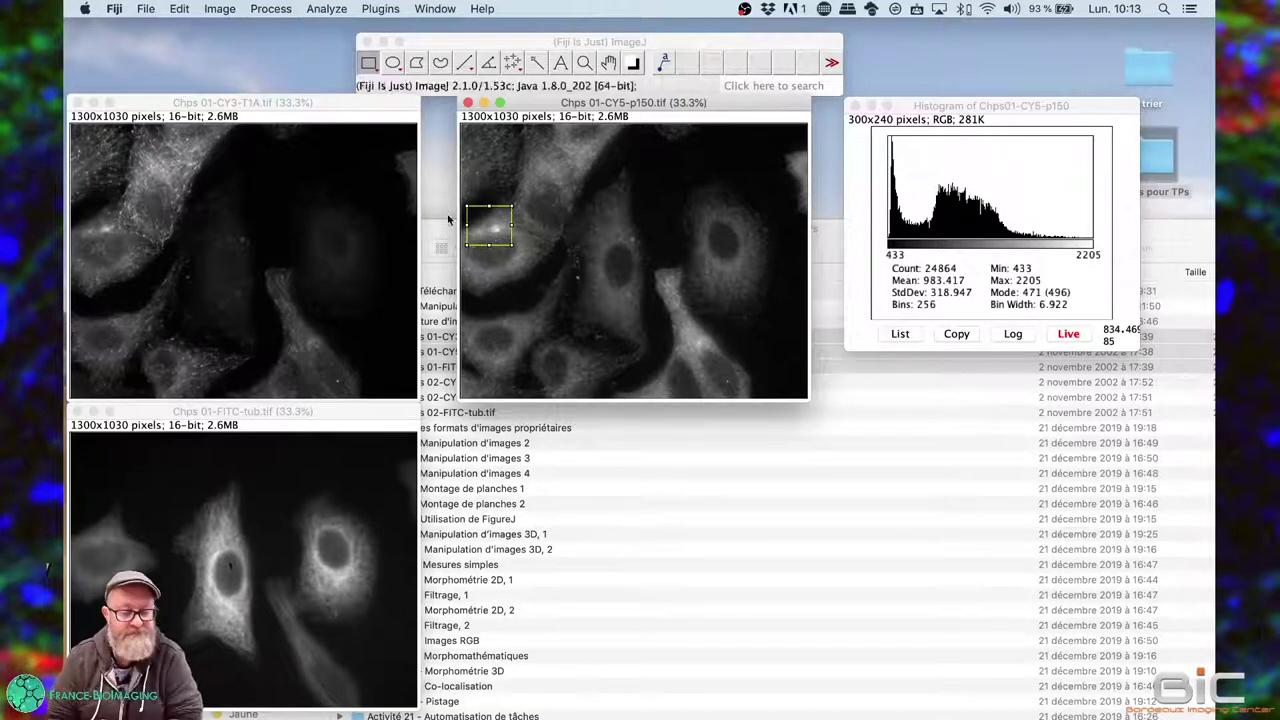
Step: Swap the positions of the CY3-T1A and CY5-p150 image windows and close the CY5-p150 histogram
left_click(290, 106)
left_click_drag(292, 106, 771, 172)
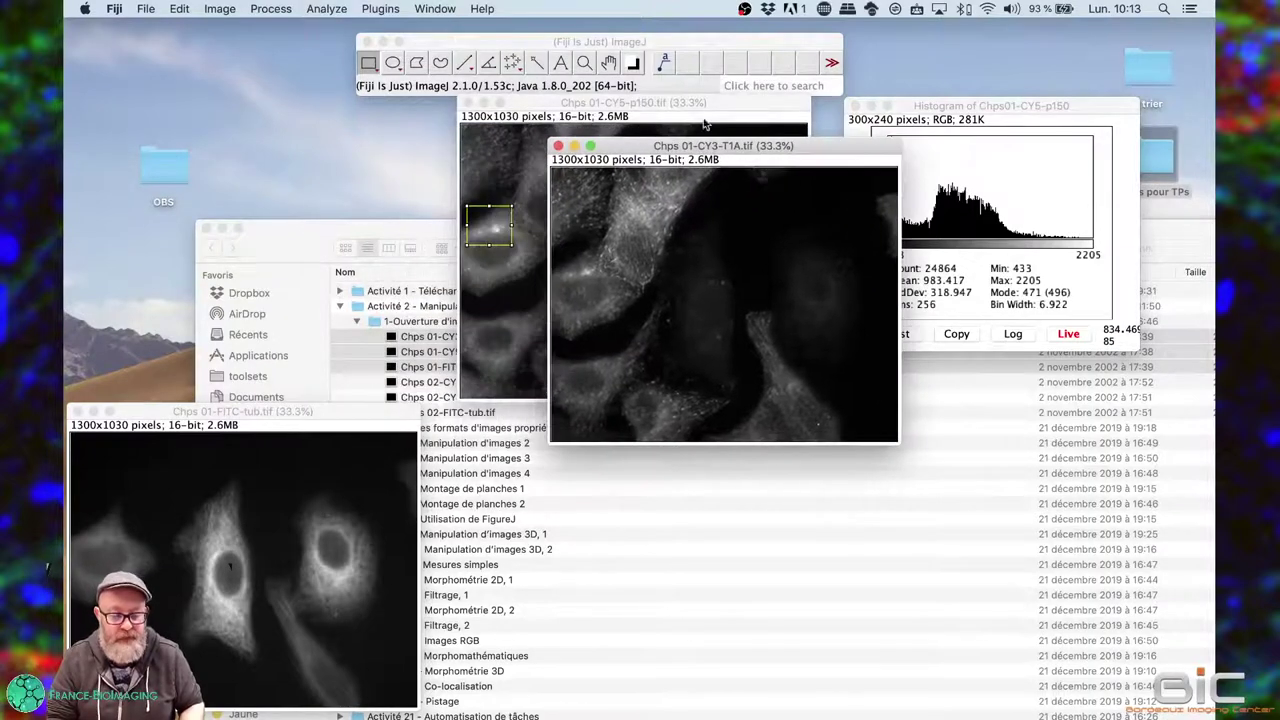
left_click_drag(673, 103, 298, 98)
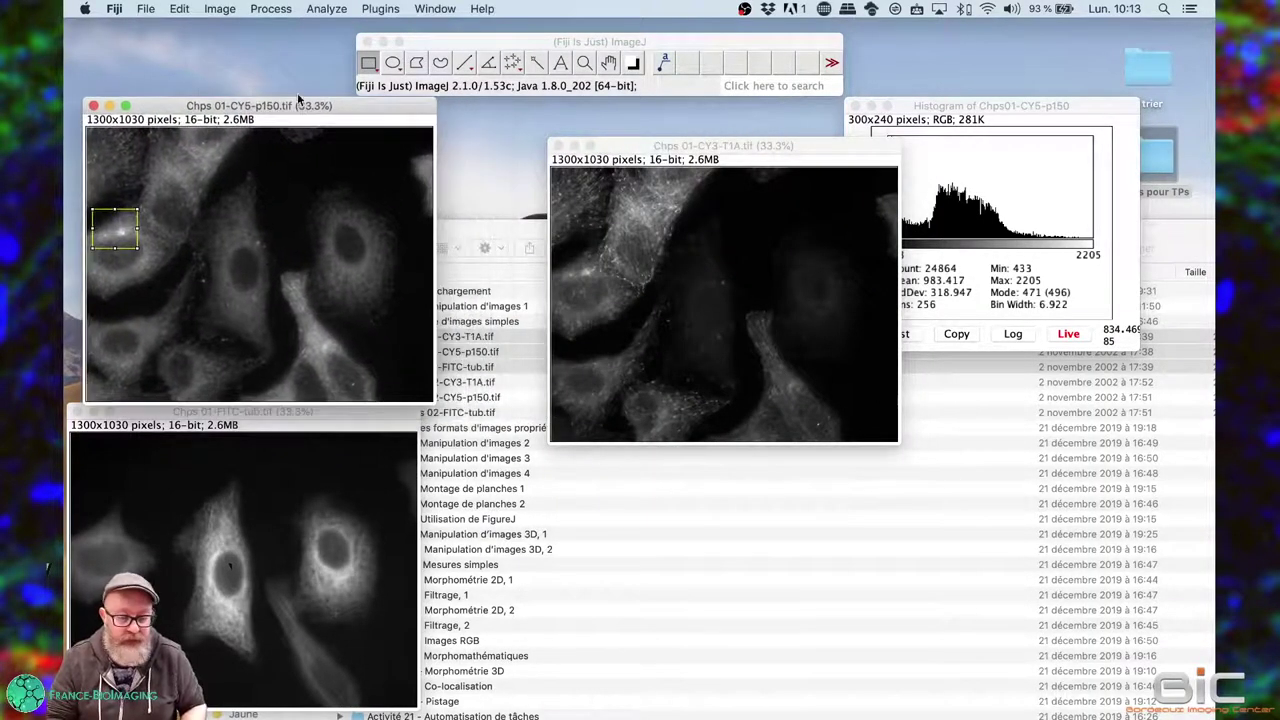
left_click(1055, 104)
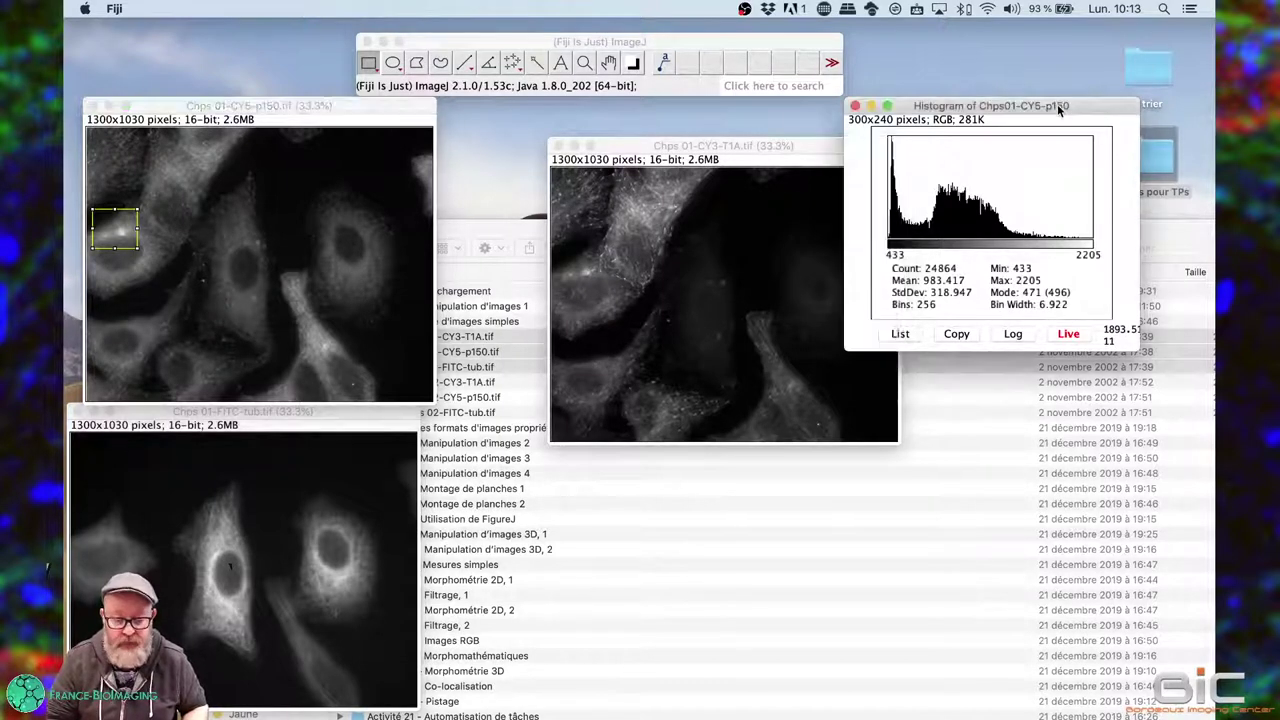
left_click(855, 106)
left_click_drag(721, 150, 625, 110)
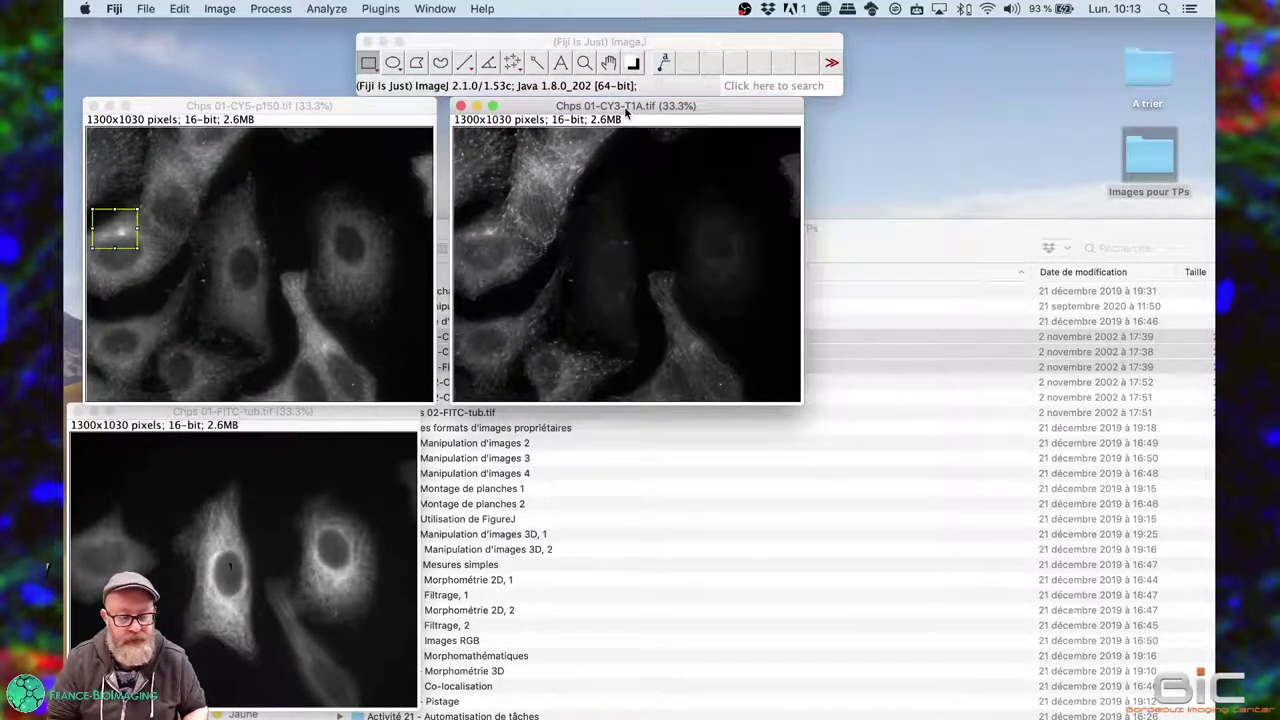
Step: Generate the histogram of Chps 01-CY3-T1A.tif and turn on its live updating
left_click(315, 8)
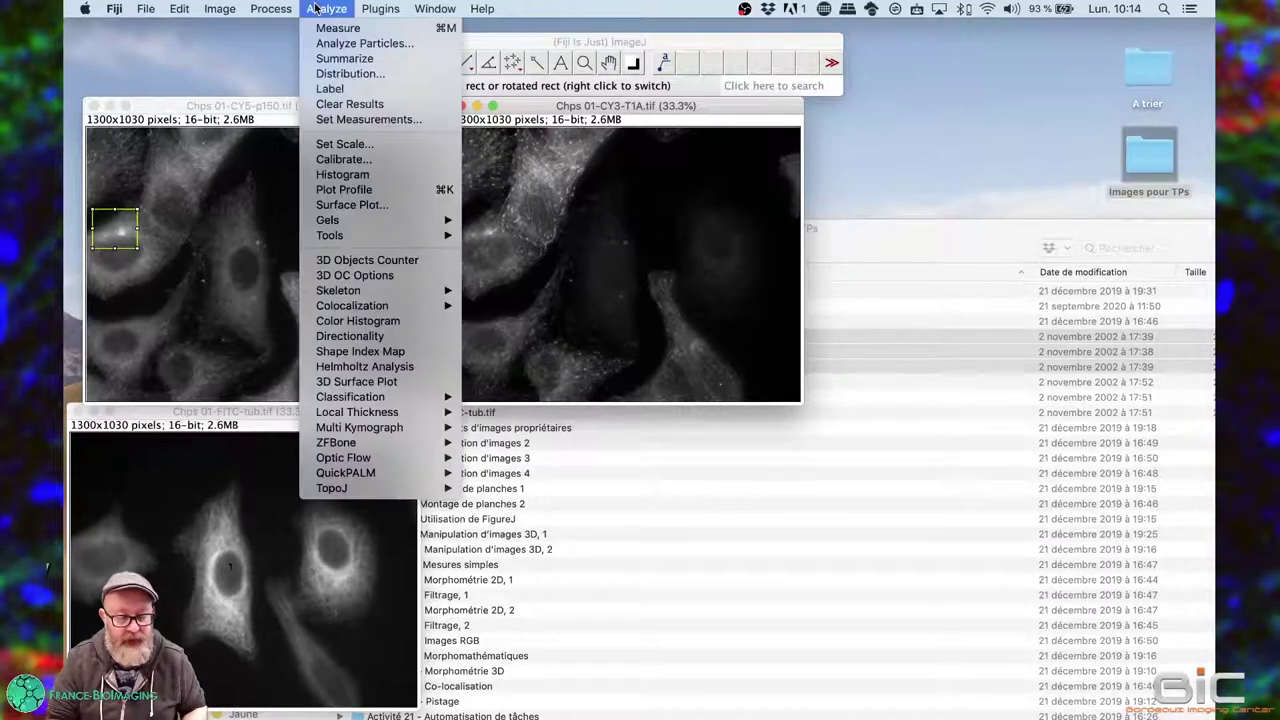
left_click(382, 174)
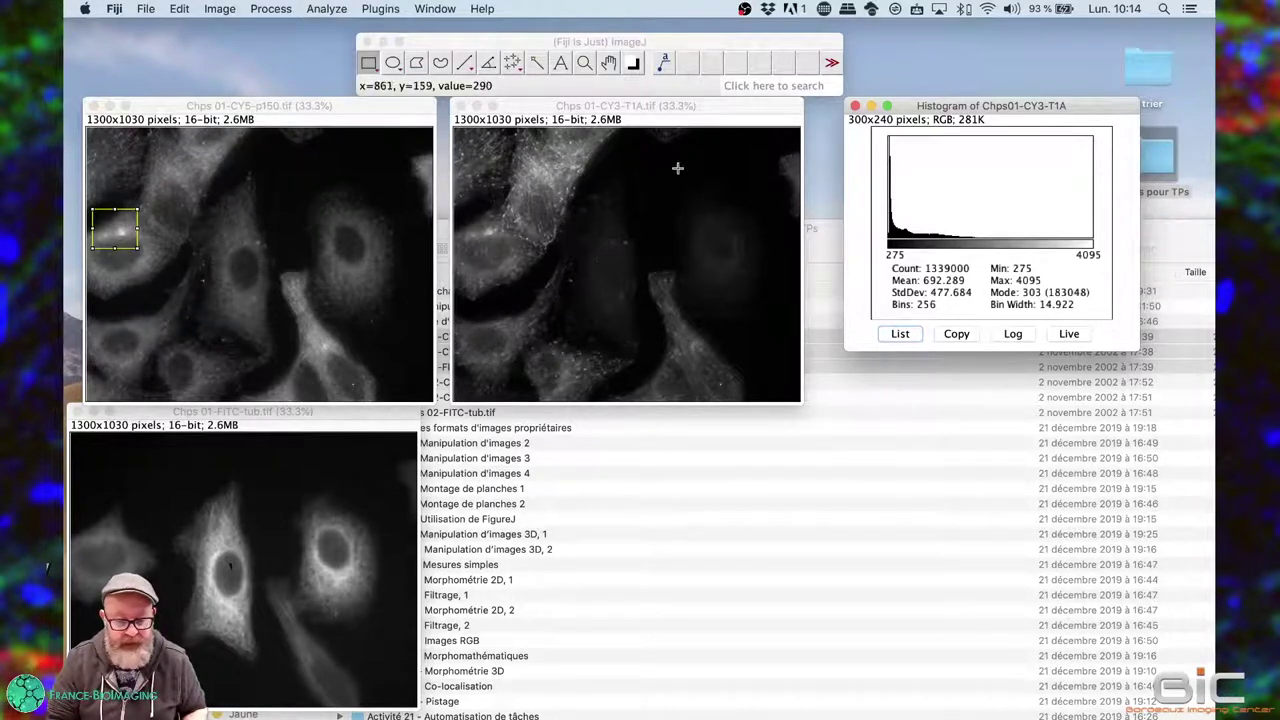
left_click(1069, 336)
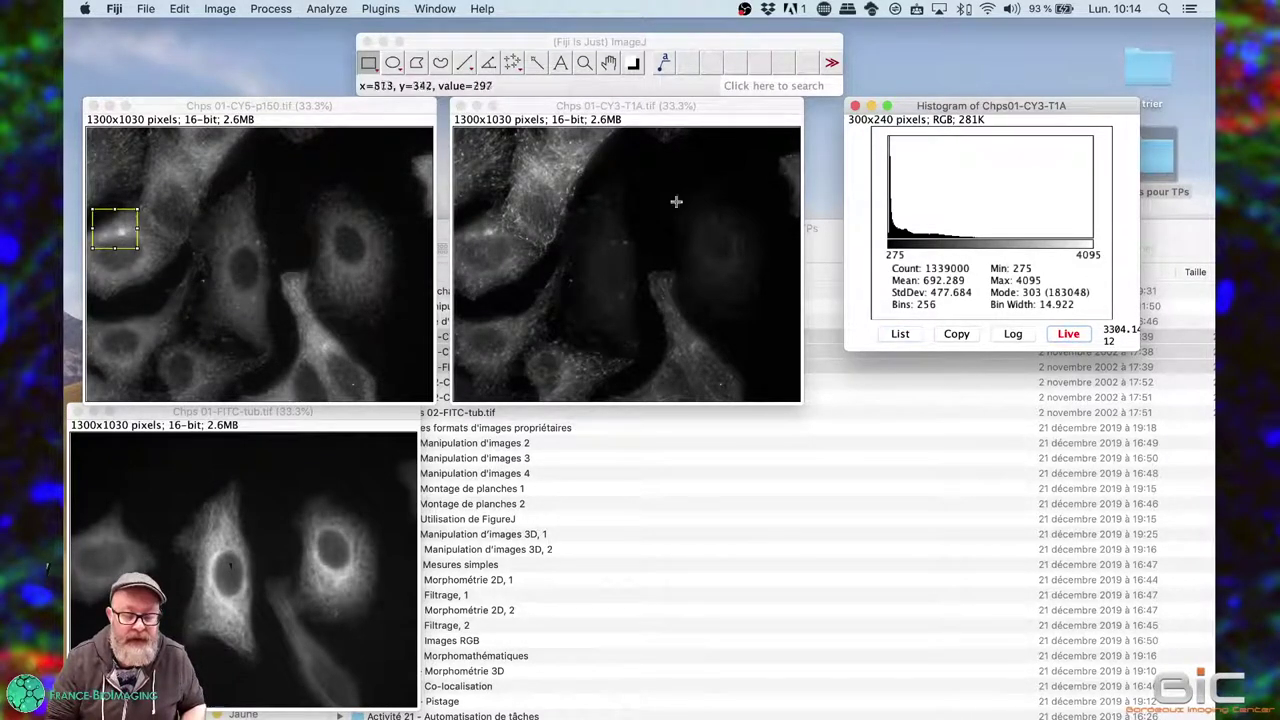
Step: Draw a rectangular selection on the dark background of CY3-T1A, then reposition and resize it to span the dim central cell and its bright neighbour
left_click(627, 160)
left_click_drag(625, 158, 670, 208)
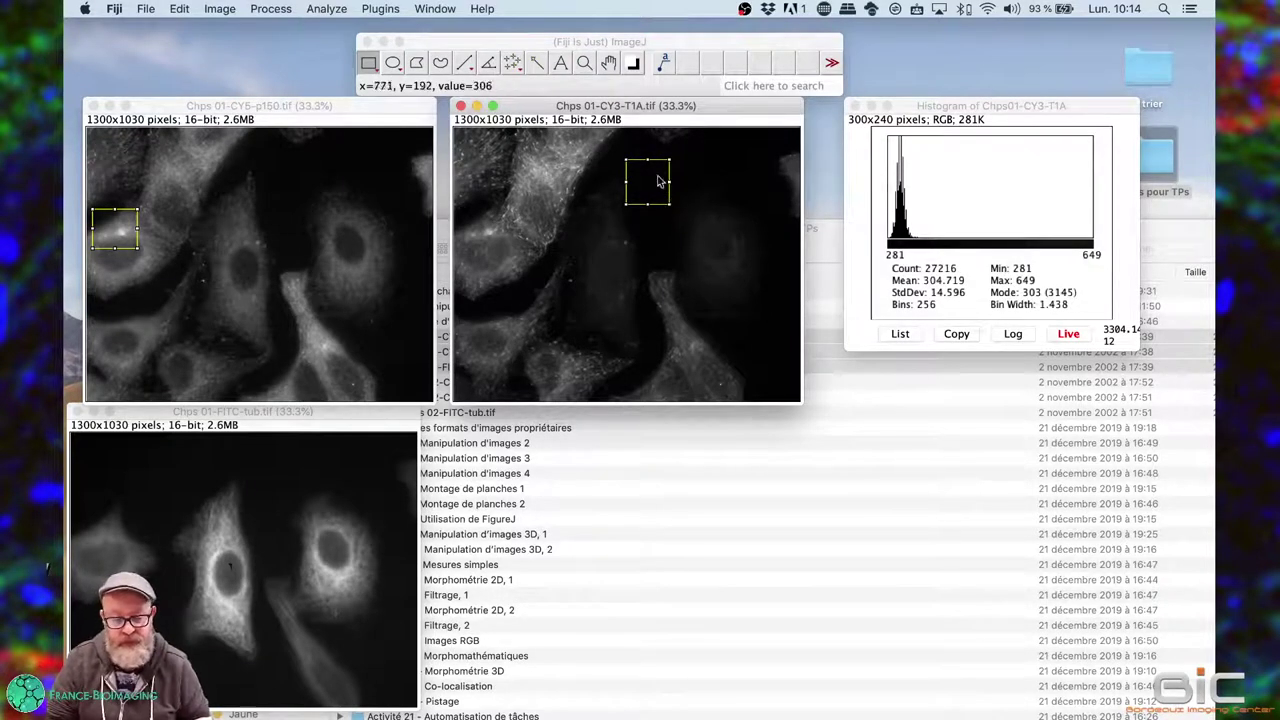
left_click_drag(645, 186, 641, 323)
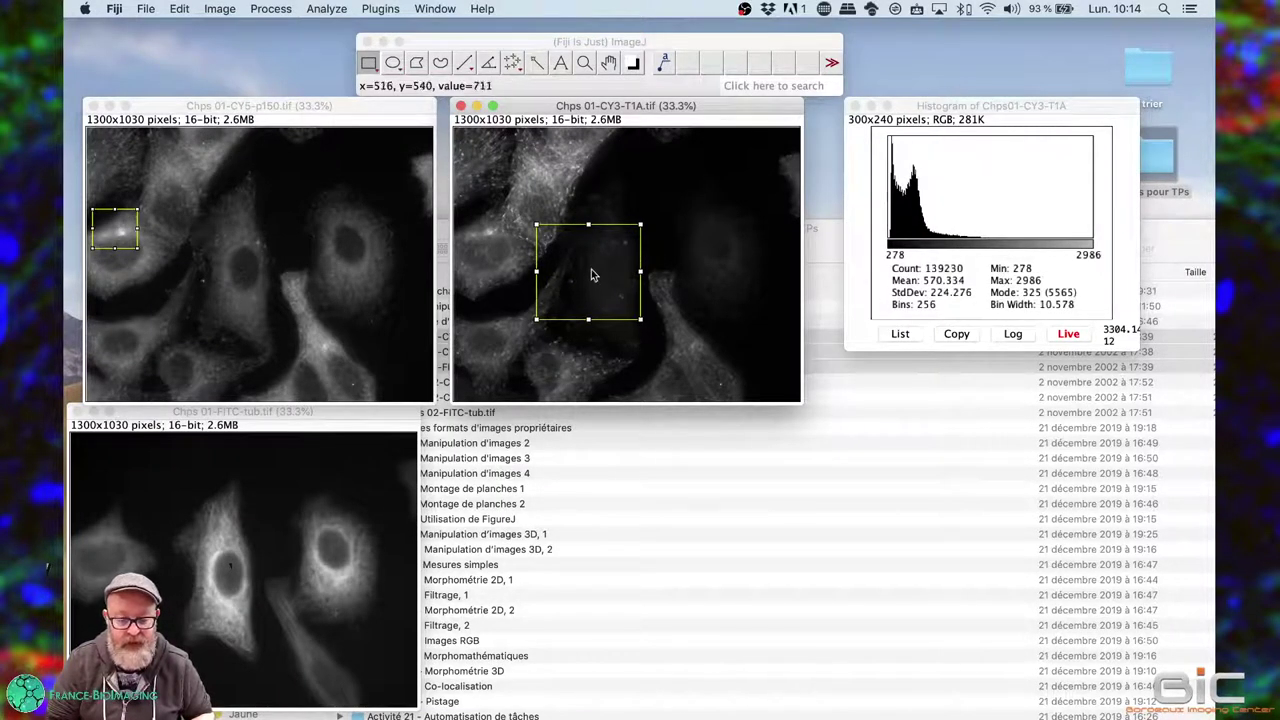
left_click_drag(591, 274, 580, 254)
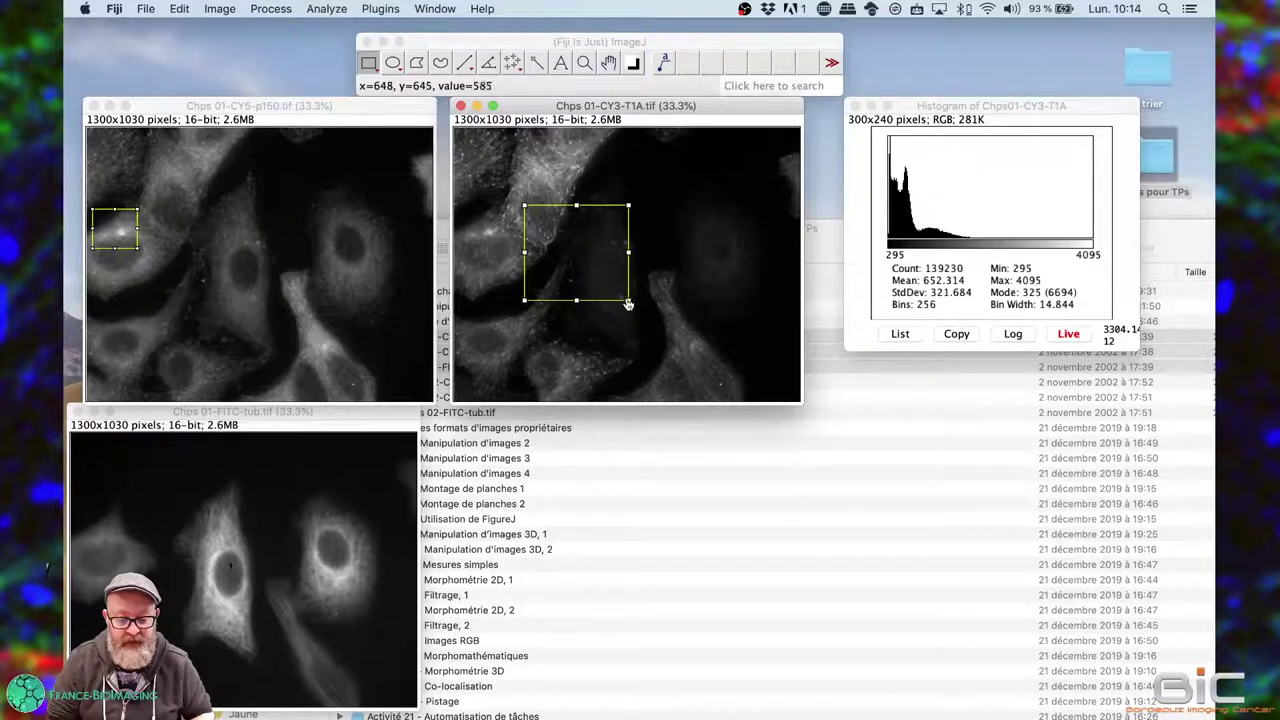
left_click_drag(627, 299, 566, 254)
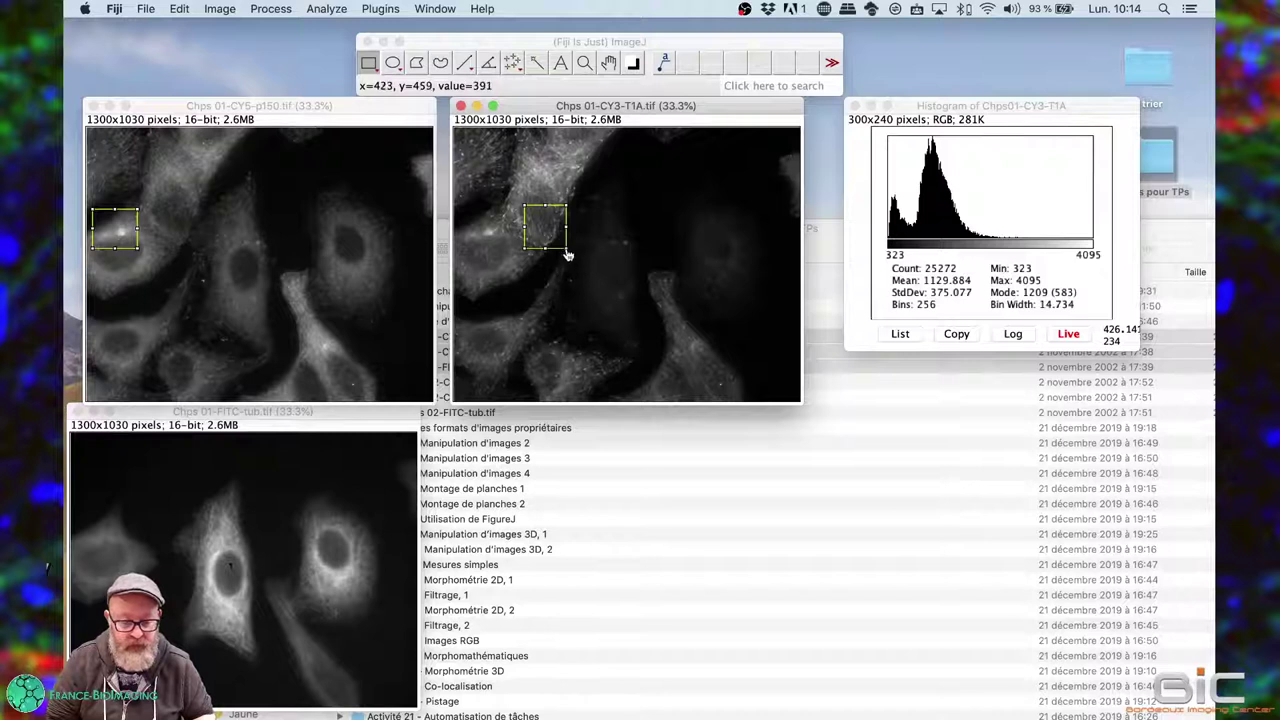
left_click_drag(567, 256, 644, 315)
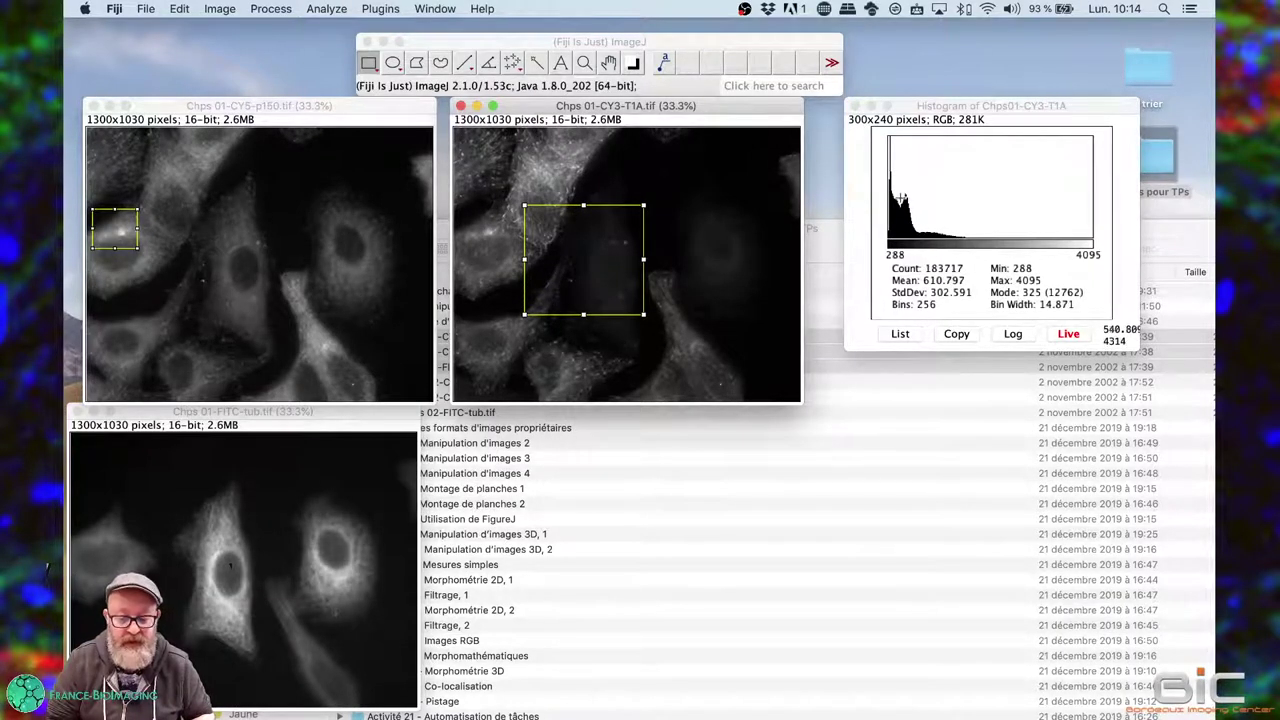
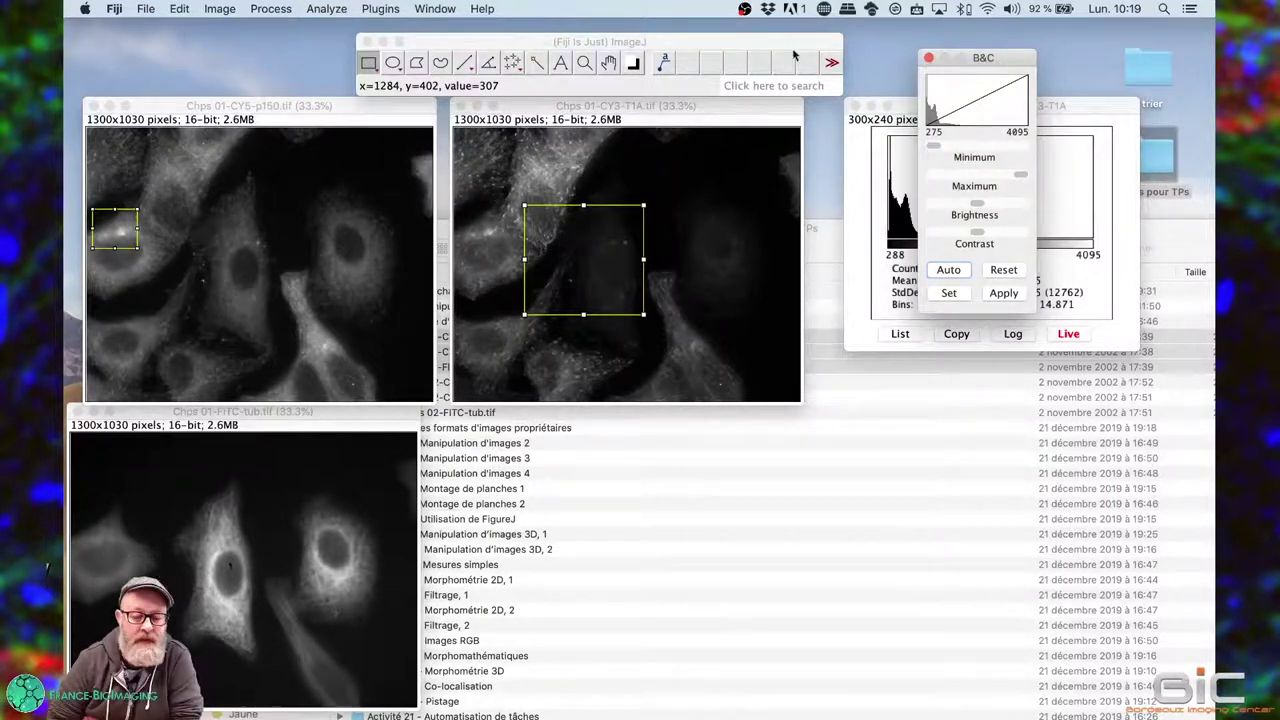
Step: Lower the display maximum of Chps 01-CY3-T1A.tif to about 615 with the Brightness/Contrast adjustment
left_click(221, 12)
mouse_move(257, 52)
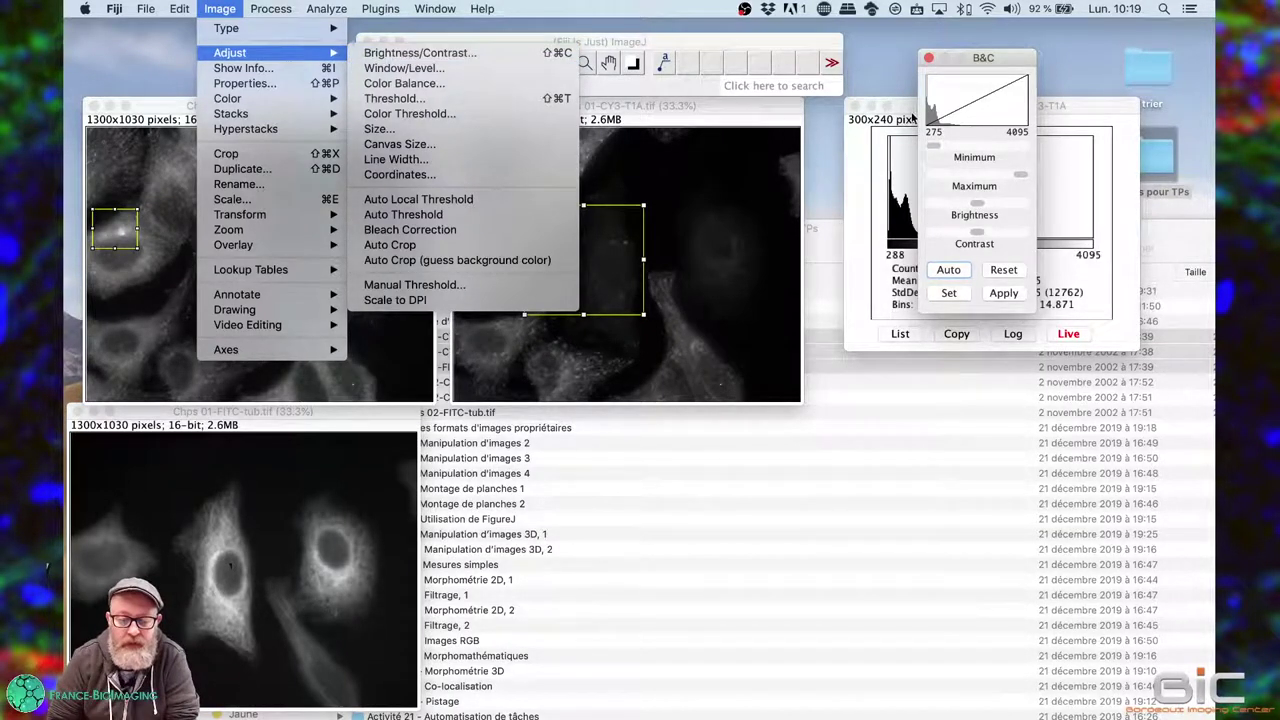
left_click(932, 140)
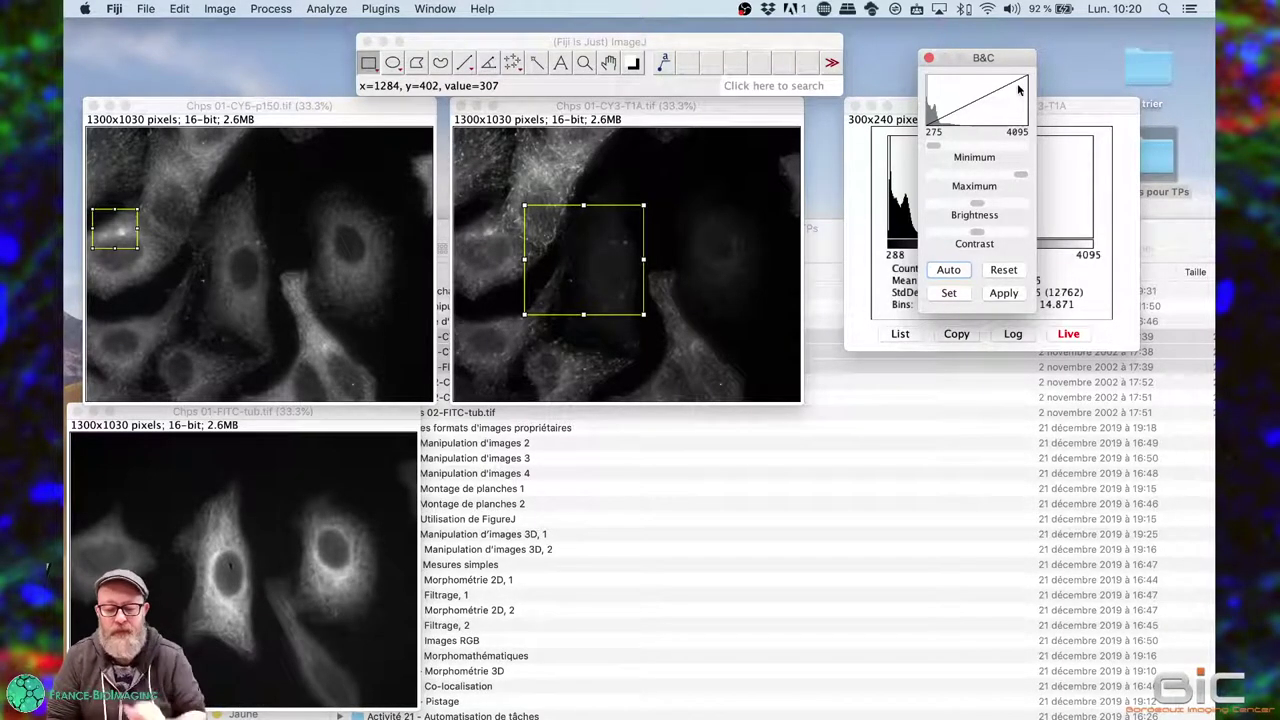
left_click_drag(1018, 173, 961, 180)
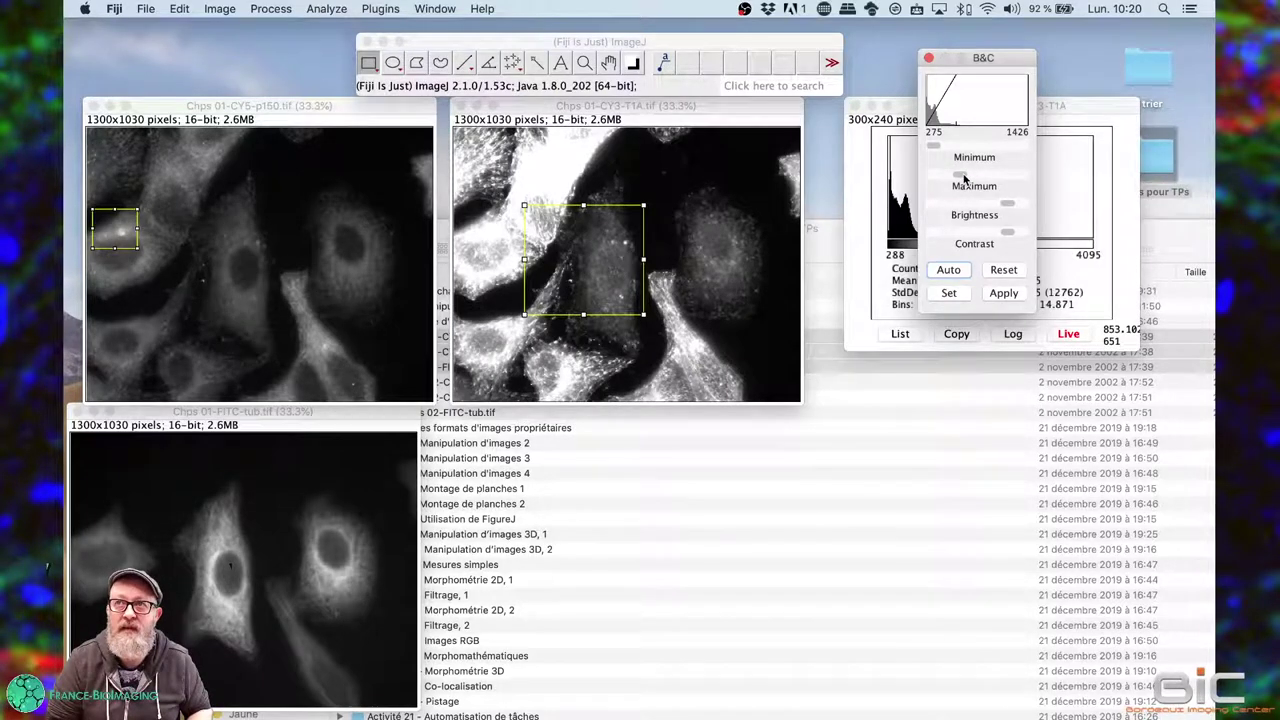
left_click_drag(961, 177, 956, 181)
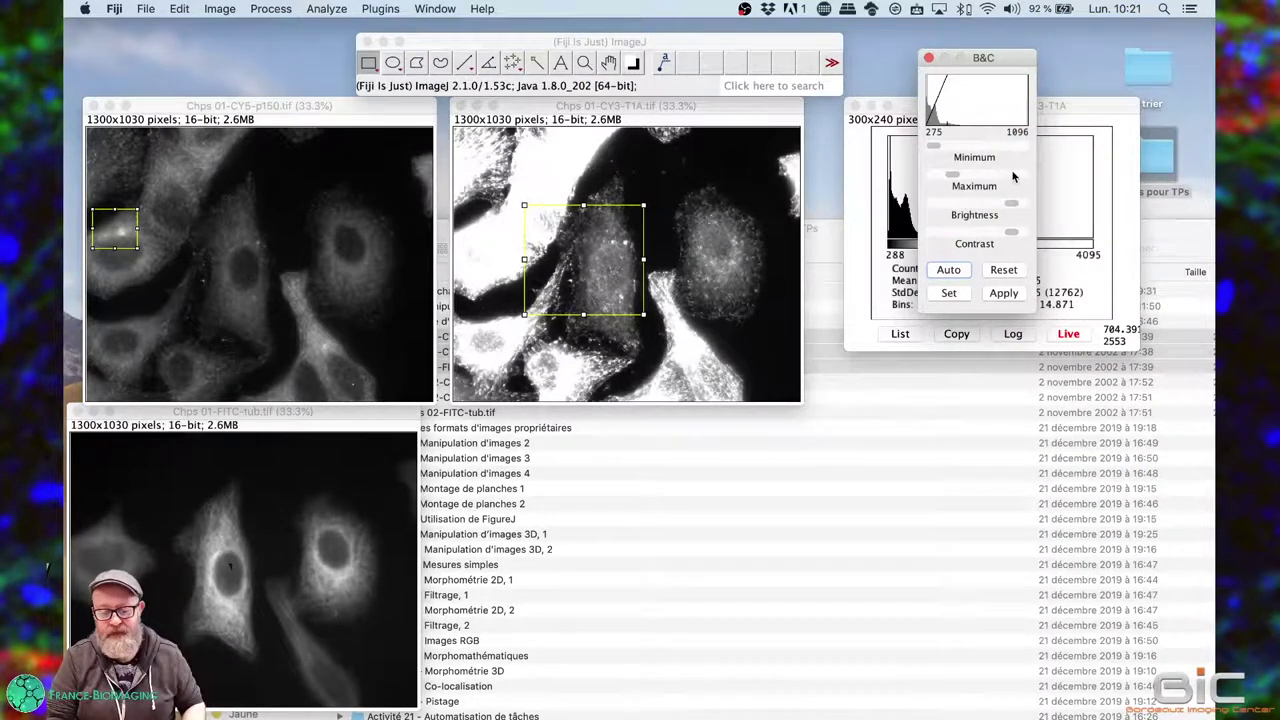
left_click_drag(956, 175, 946, 176)
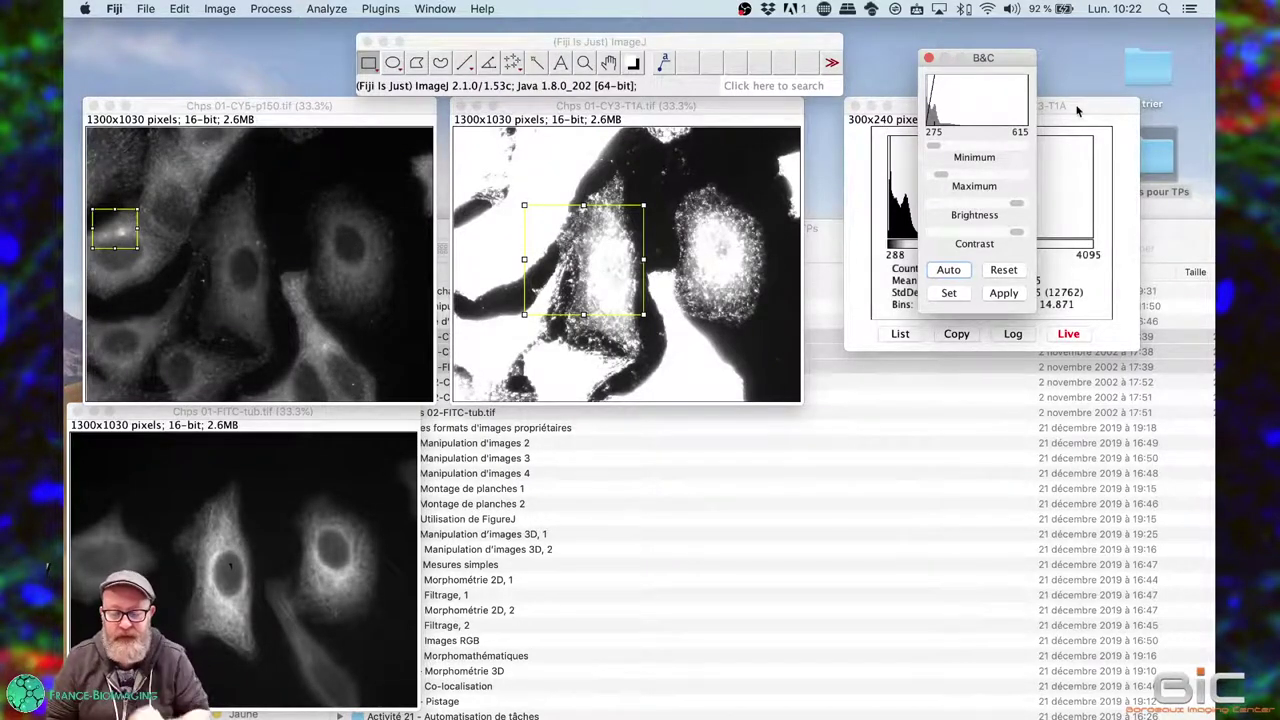
Step: Place the CY3-T1A histogram and image side by side, clear of the Brightness/Contrast window, and set the histogram window's display maximum to about 226
left_click_drag(1077, 110, 400, 74)
left_click(952, 181)
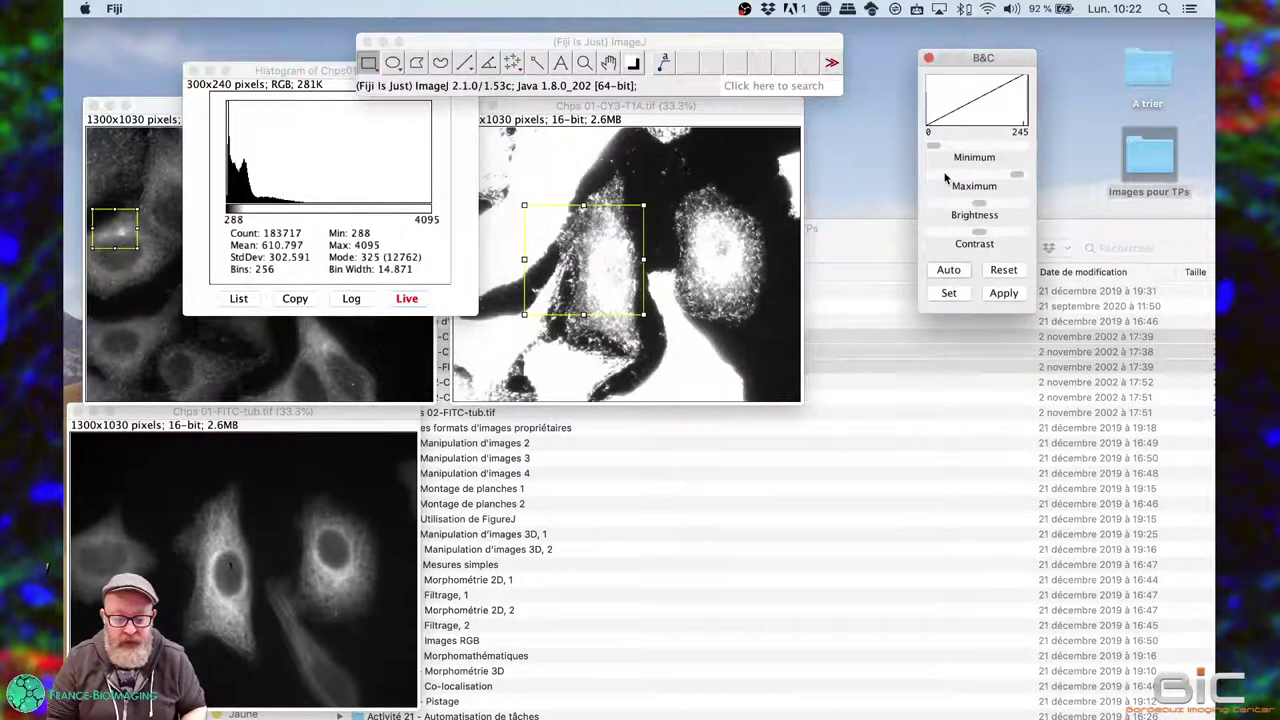
left_click_drag(970, 178, 1024, 178)
left_click(282, 72)
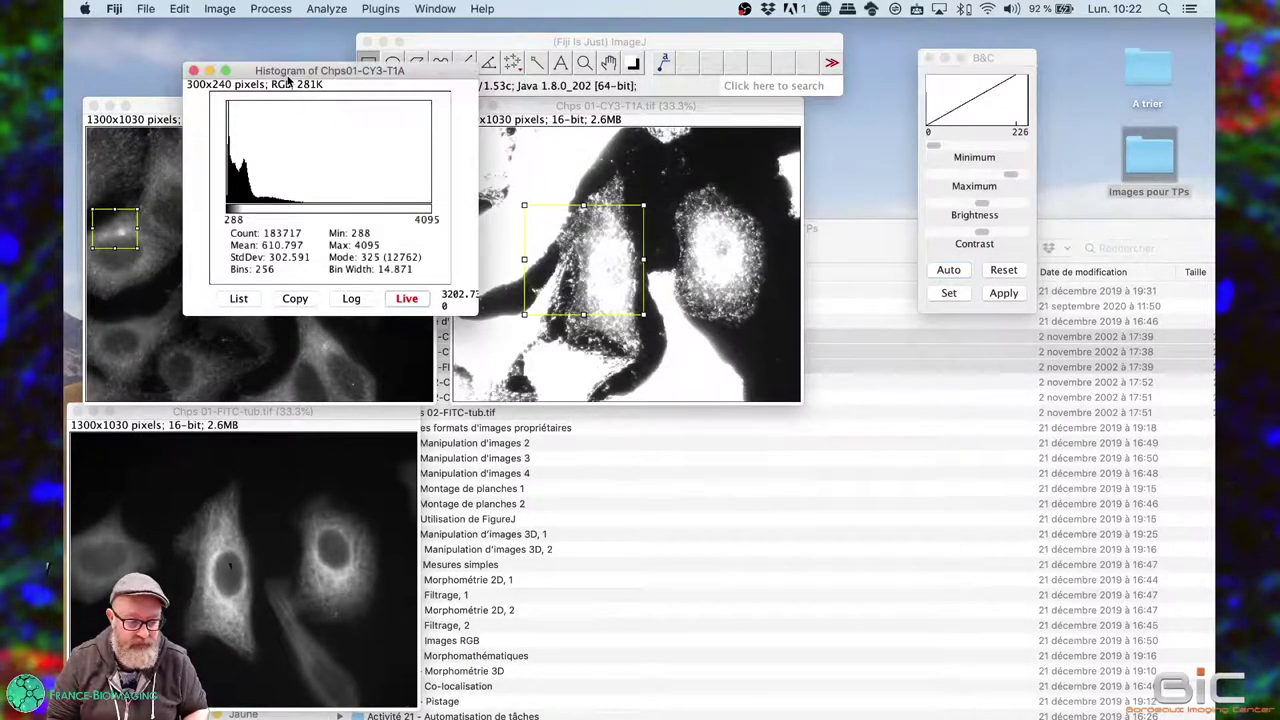
left_click_drag(609, 105, 678, 106)
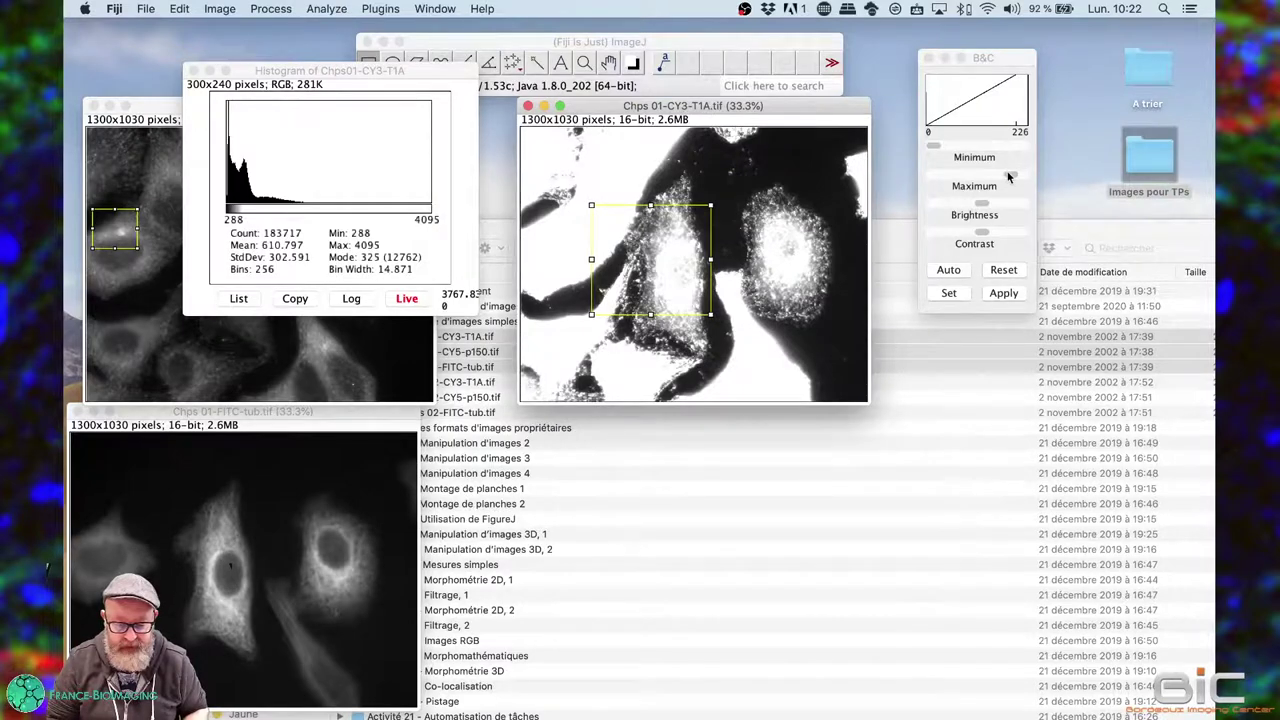
Step: Try lowering the CY3-T1A histogram window's display maximum to 46 and on to 0, and reset its display range
left_click_drag(320, 71, 331, 137)
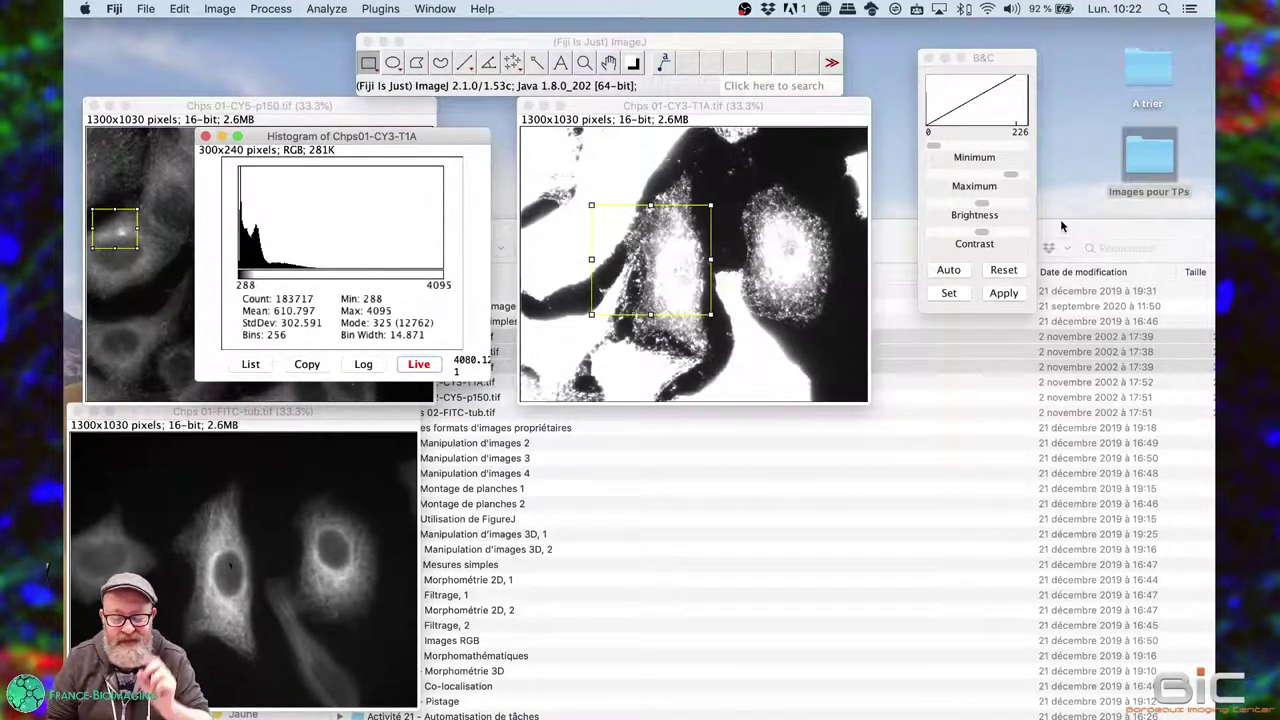
left_click(1010, 177)
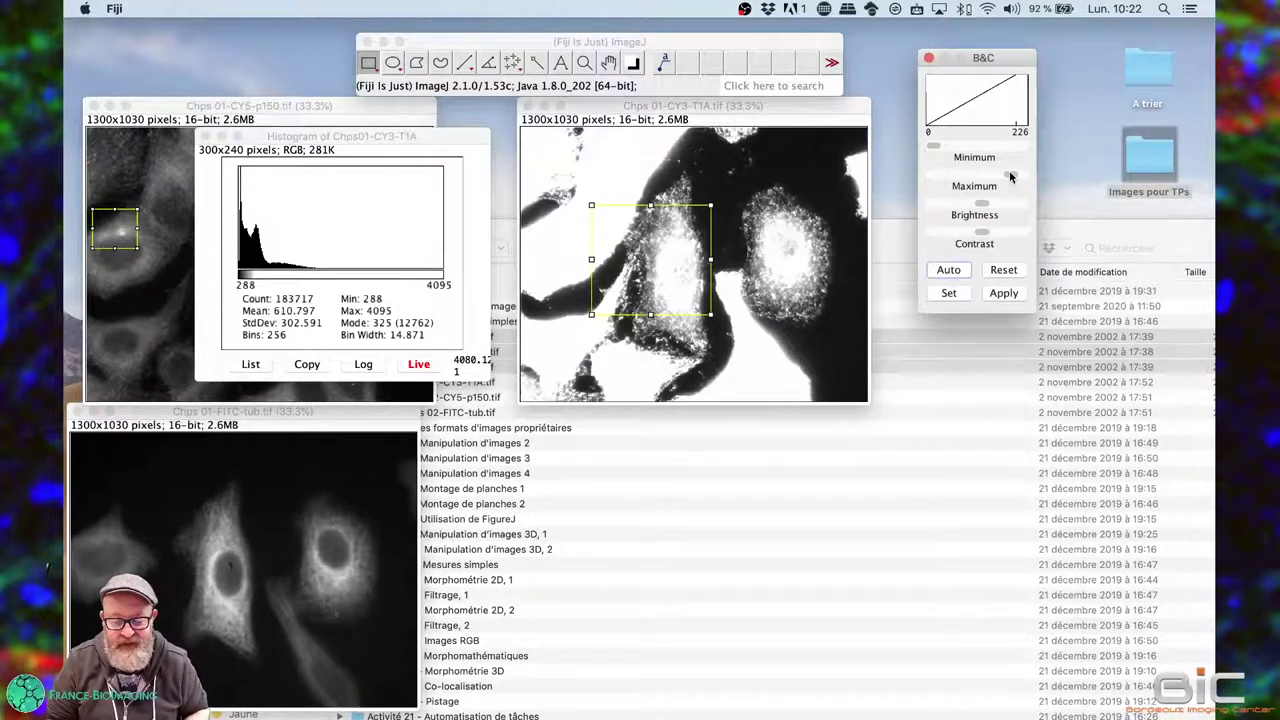
left_click_drag(1010, 177, 950, 177)
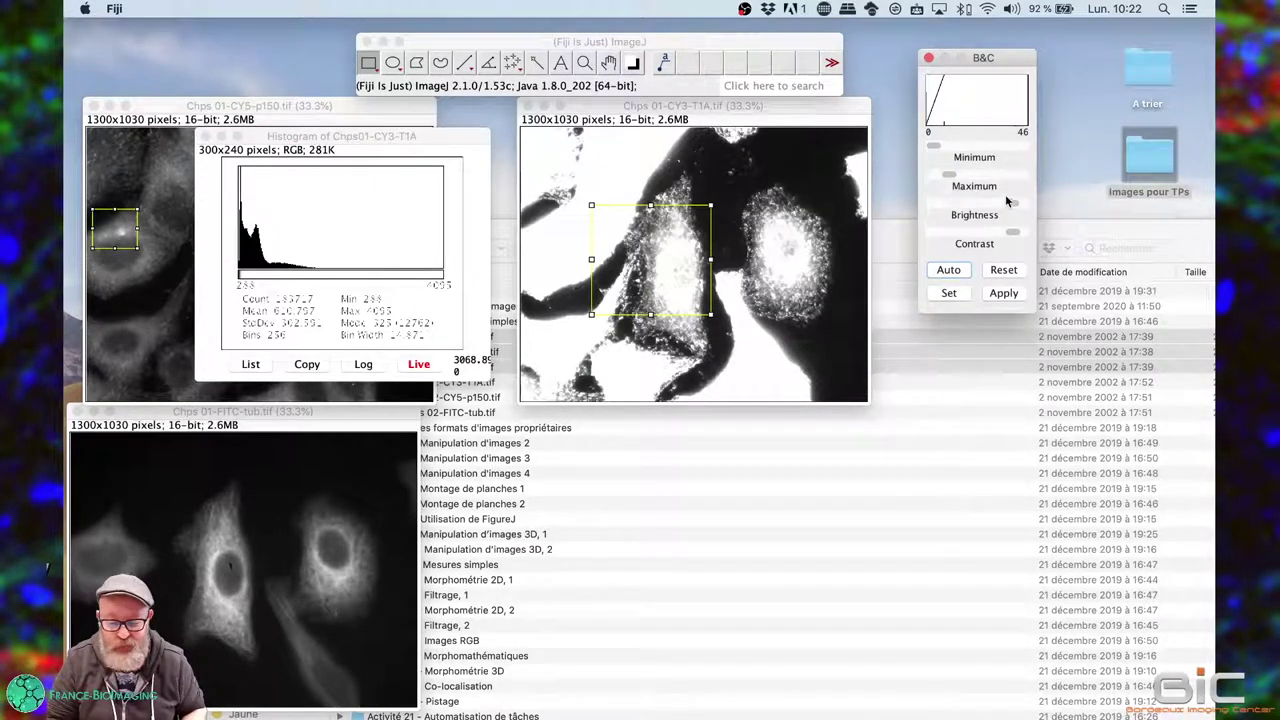
left_click_drag(953, 175, 1048, 175)
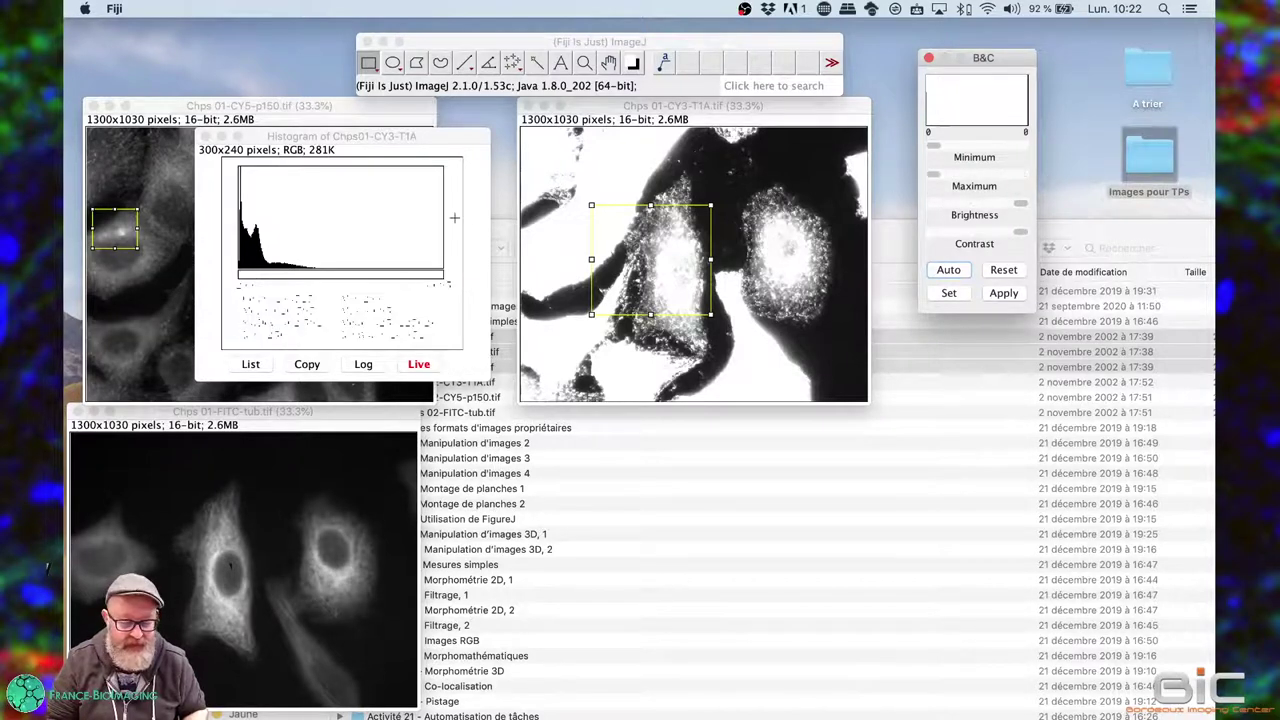
left_click(1003, 269)
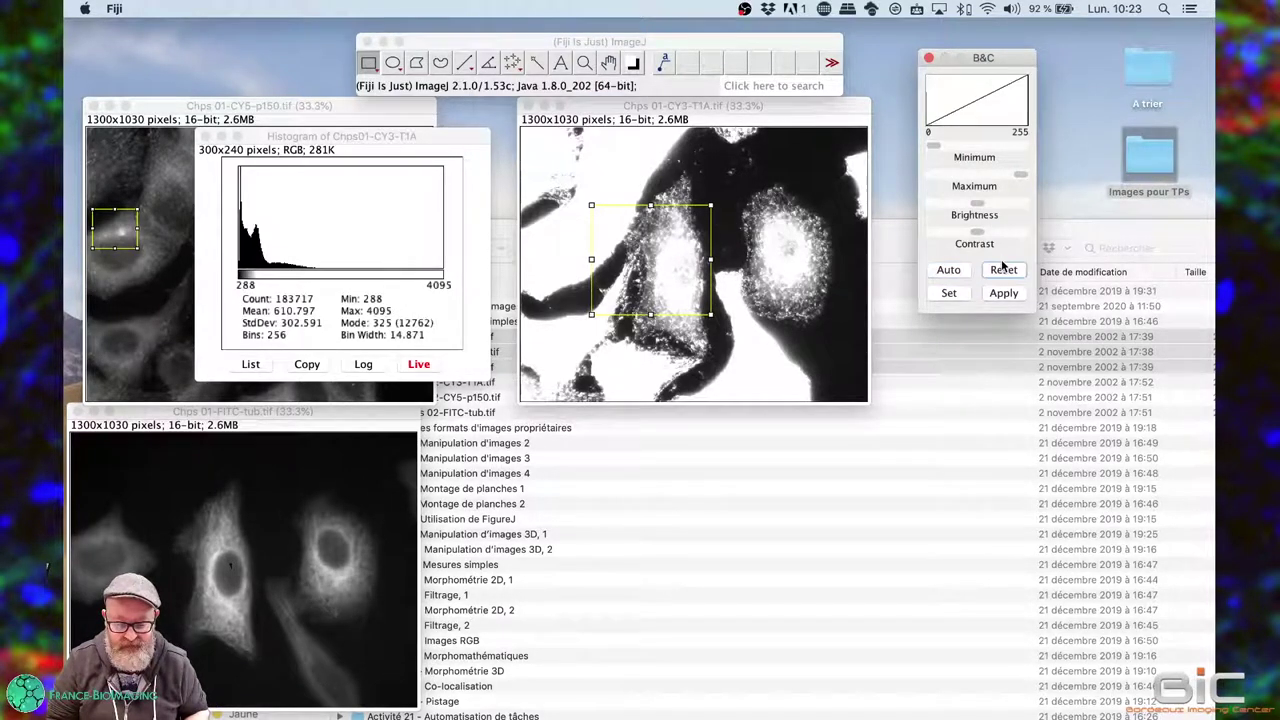
Step: Raise the display maximum of Chps 01-CY3-T1A.tif to about 1740 with the Brightness/Contrast adjustment
mouse_move(672, 106)
left_mouse_down()
mouse_move(700, 158)
mouse_move(669, 162)
mouse_move(693, 158)
mouse_move(665, 107)
left_mouse_up()
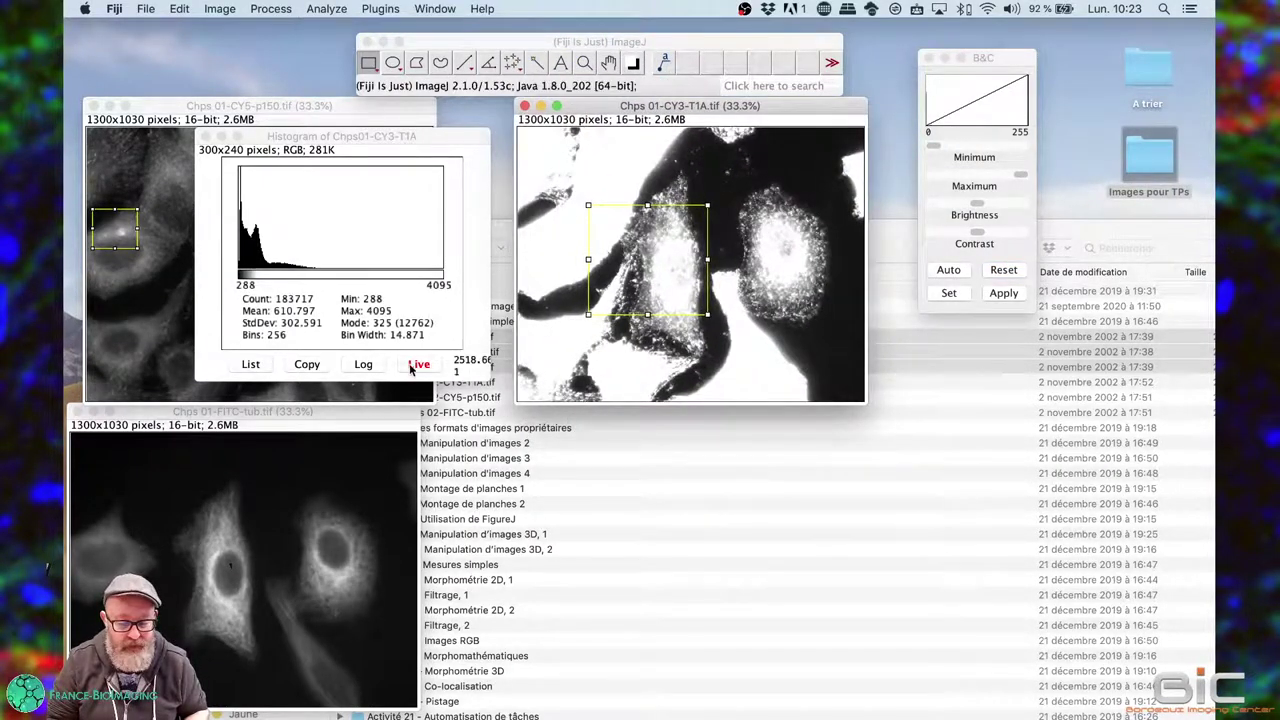
left_click(1017, 177)
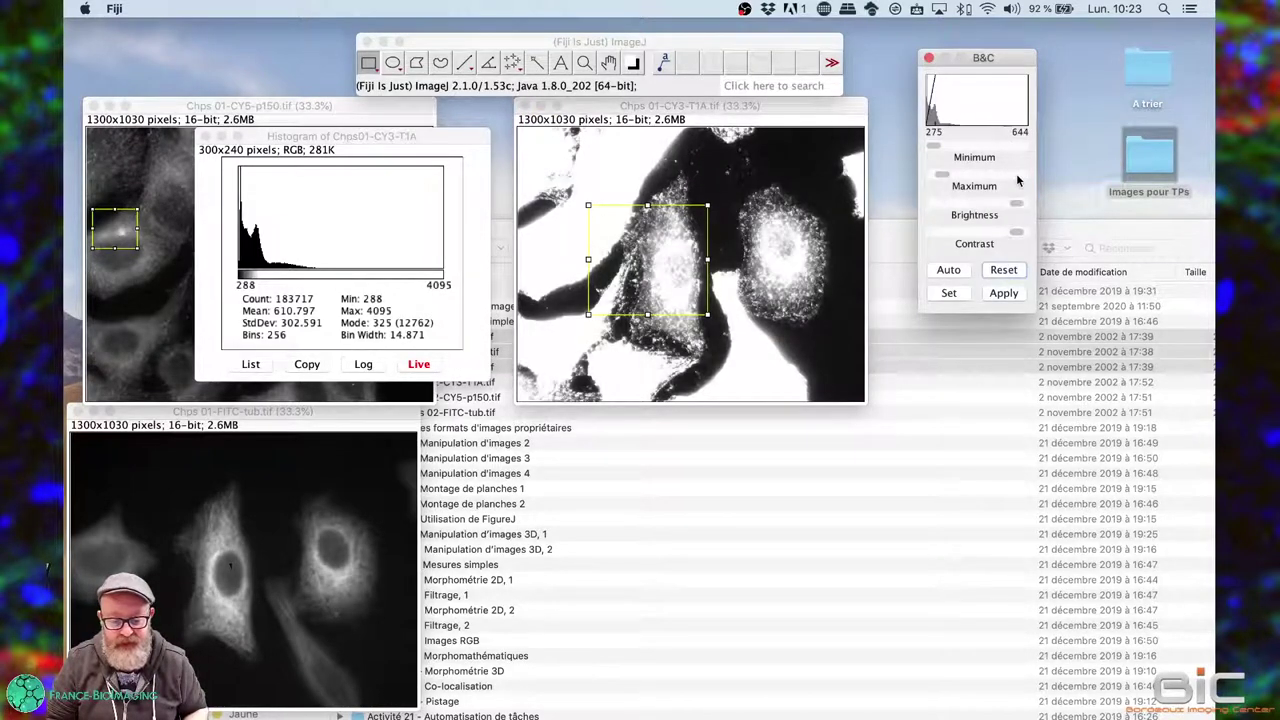
left_click_drag(950, 178, 955, 178)
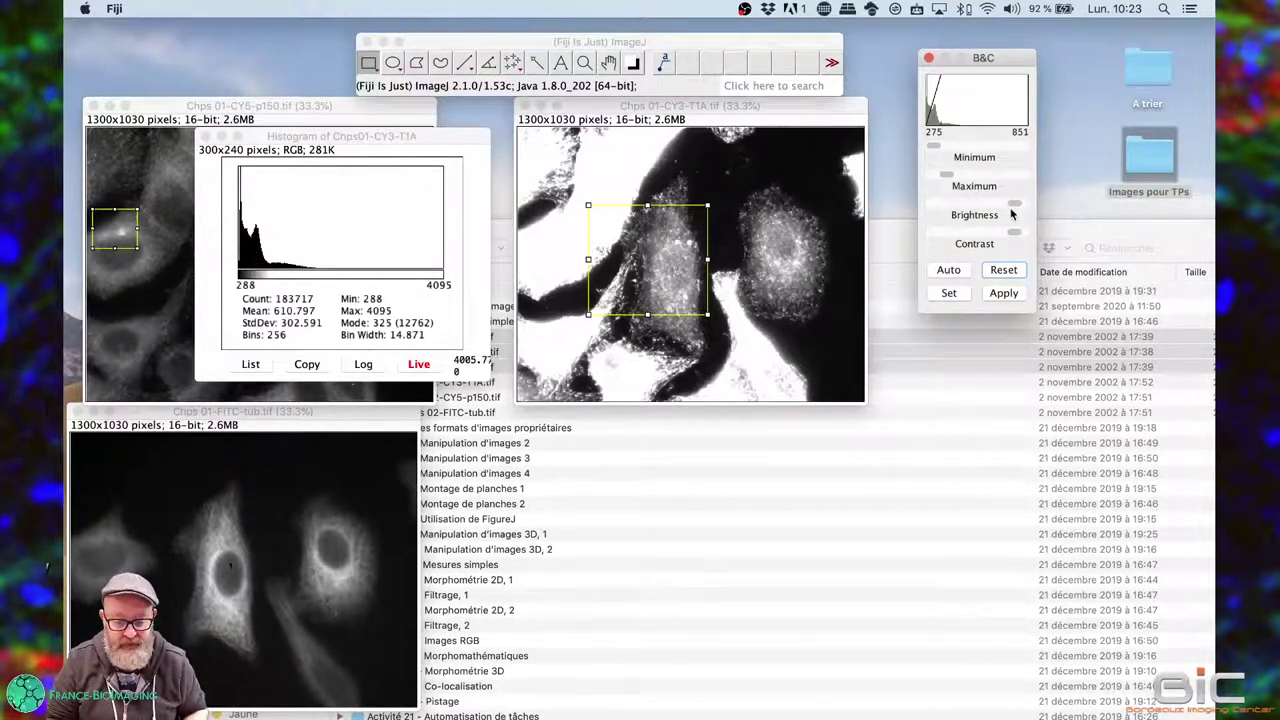
mouse_move(944, 176)
left_mouse_down()
mouse_move(1020, 168)
mouse_move(965, 181)
left_mouse_up()
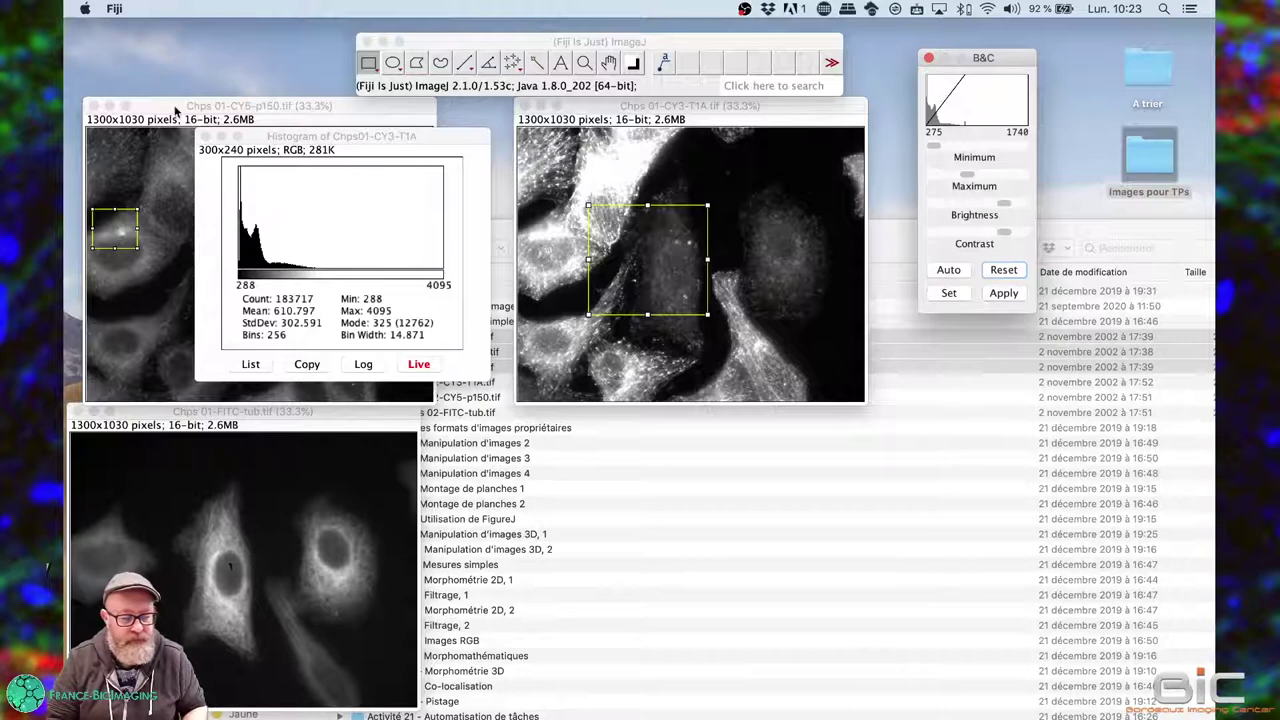
Step: Close the CY3-T1A histogram and move the Brightness/Contrast window and the CY3-T1A image slightly closer to the other images
left_click(205, 137)
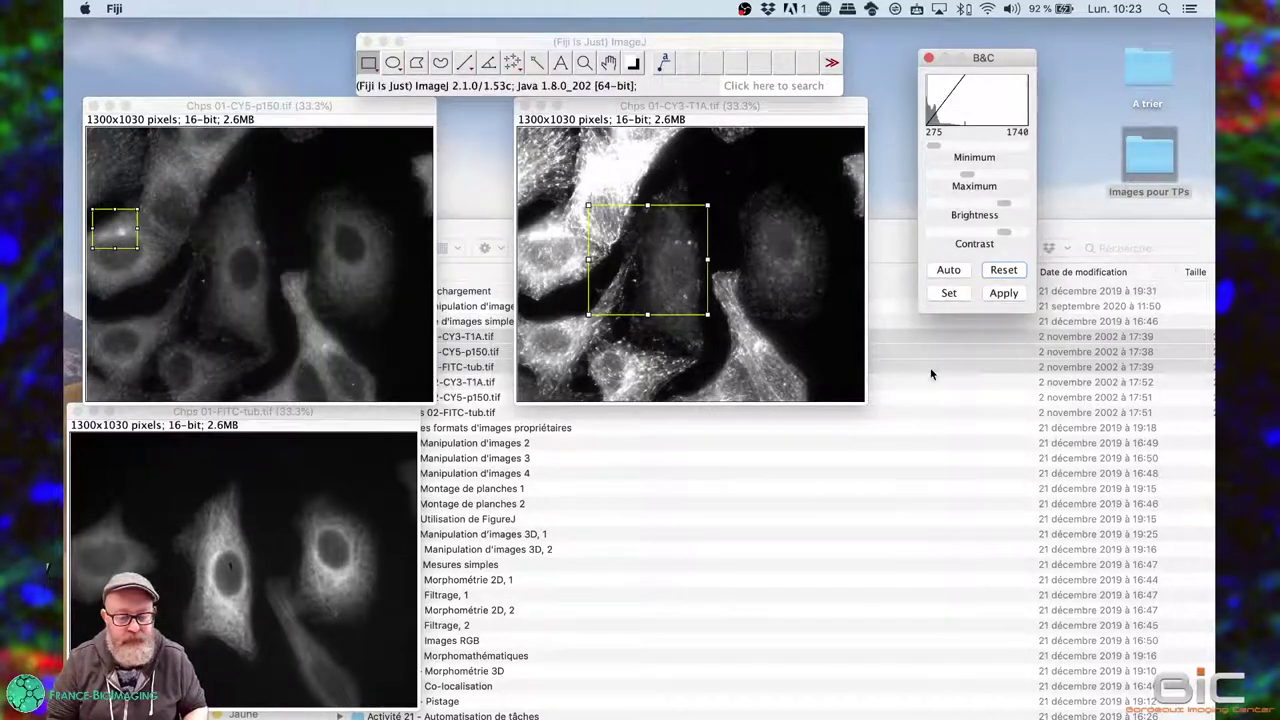
left_click_drag(1001, 59, 964, 44)
left_click_drag(820, 103, 767, 120)
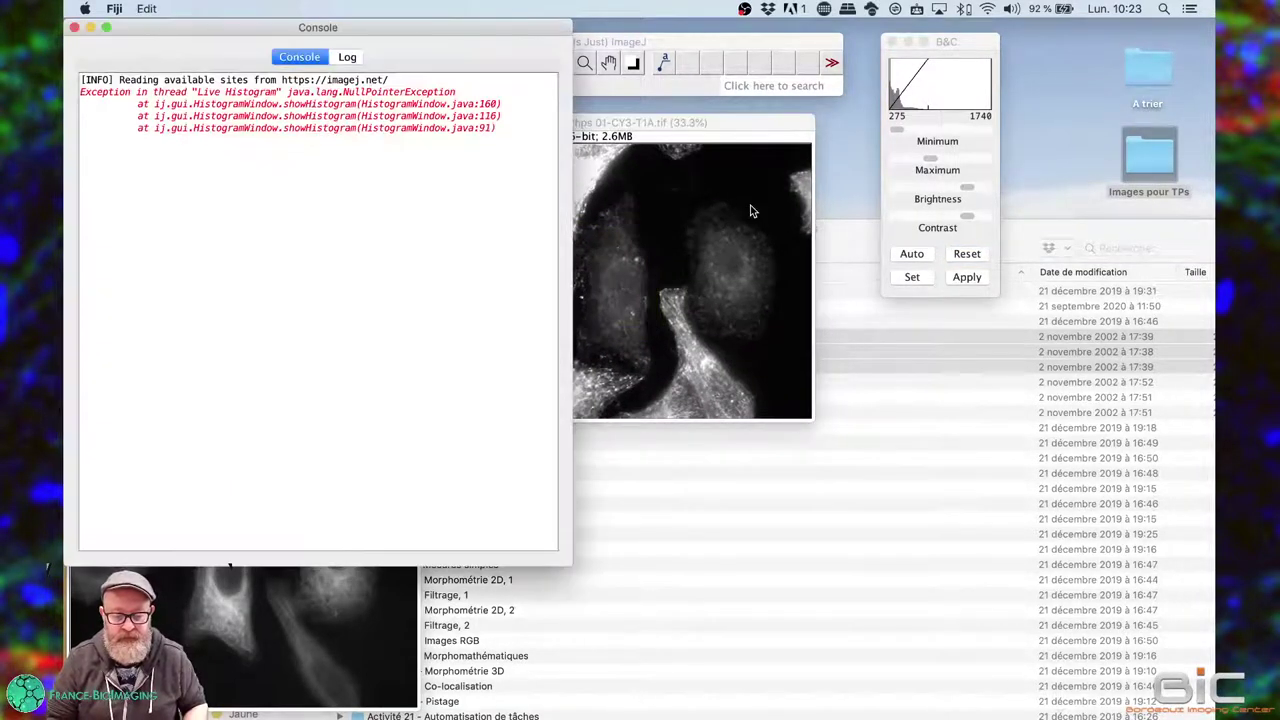
Step: Dismiss the error console and apply the automatic contrast adjustment to Chps 01-CY3-T1A.tif
left_click(74, 27)
left_click(925, 258)
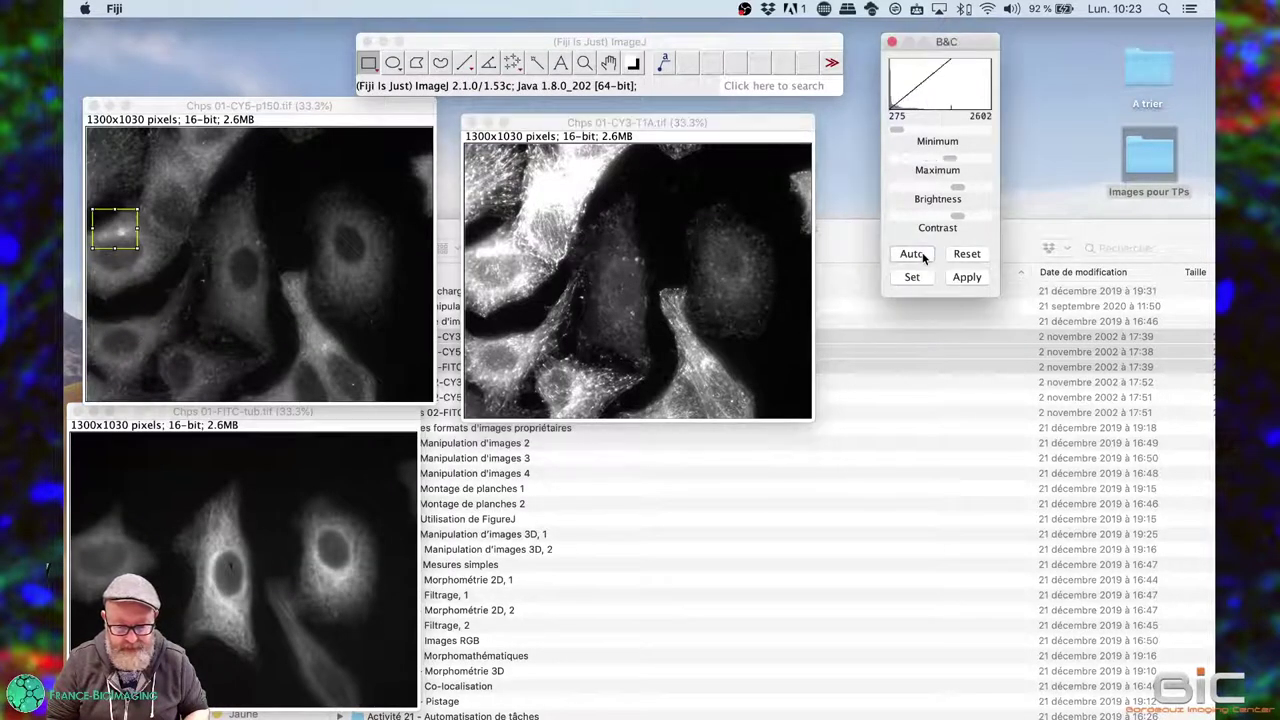
left_click(925, 258)
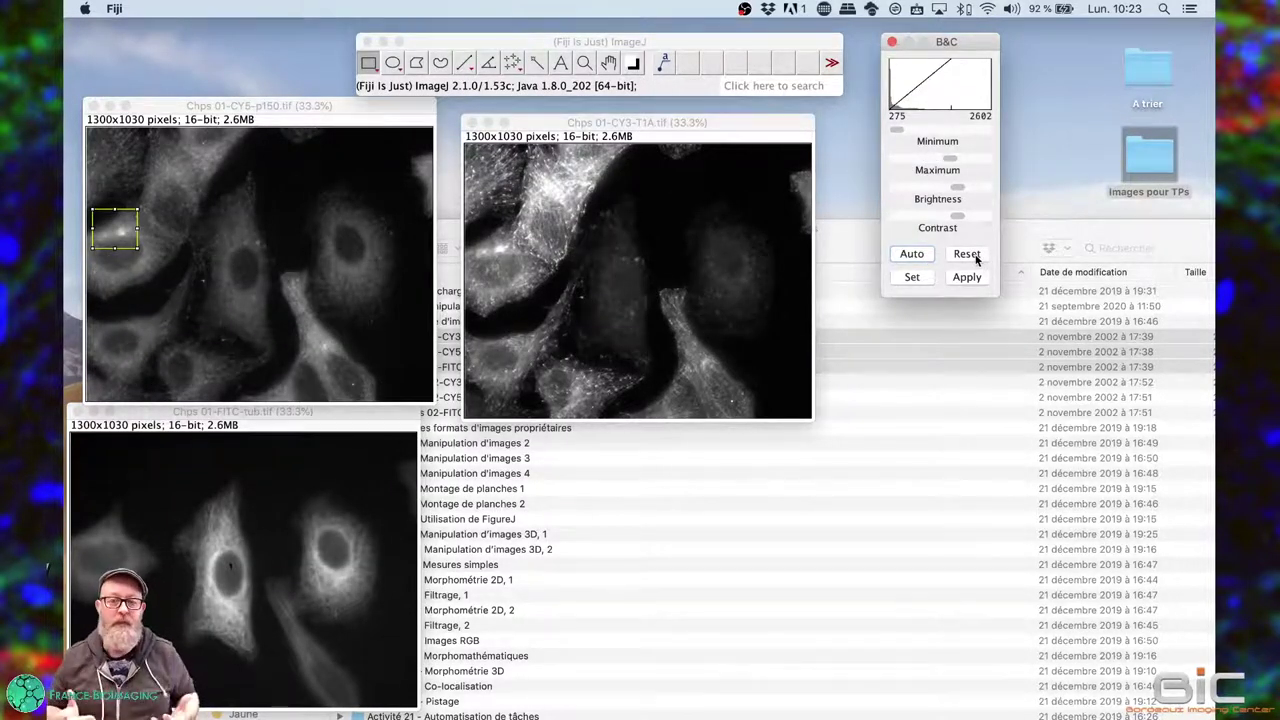
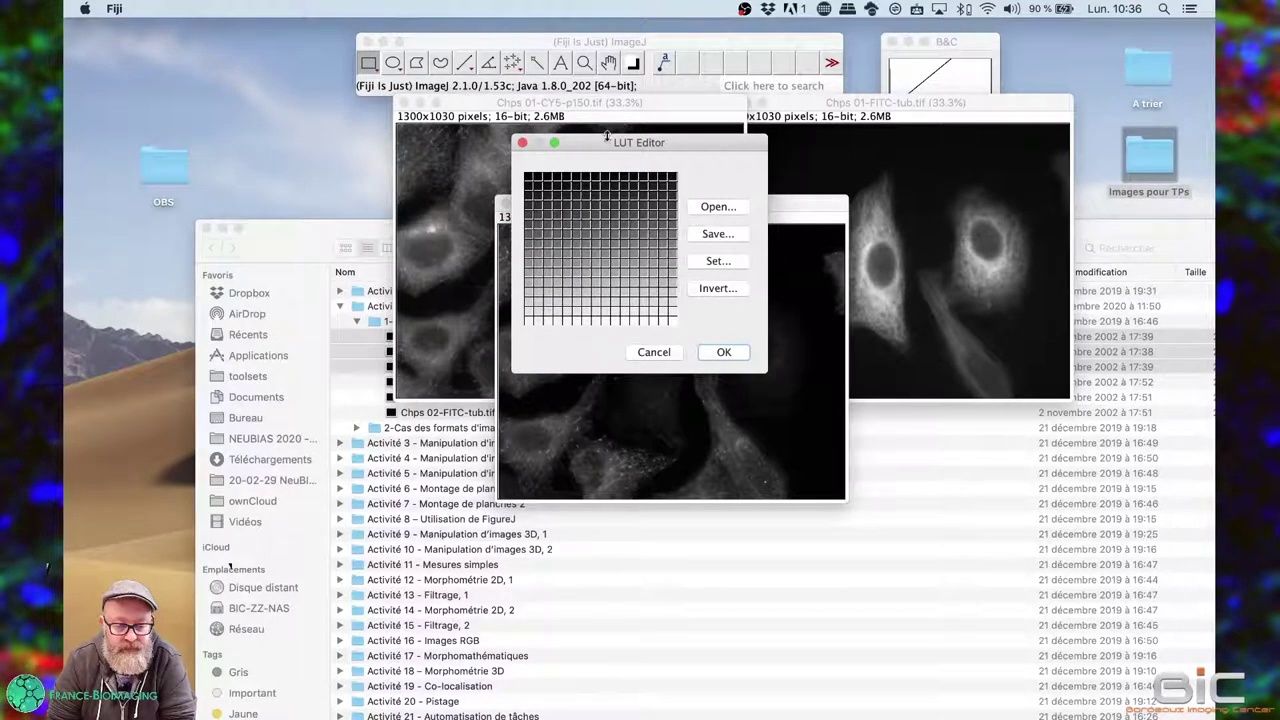
Step: Place the LUT Editor beside the CY3-T1A image and set lookup table entry 0 to red (255, 0, 0)
left_click_drag(616, 139, 924, 68)
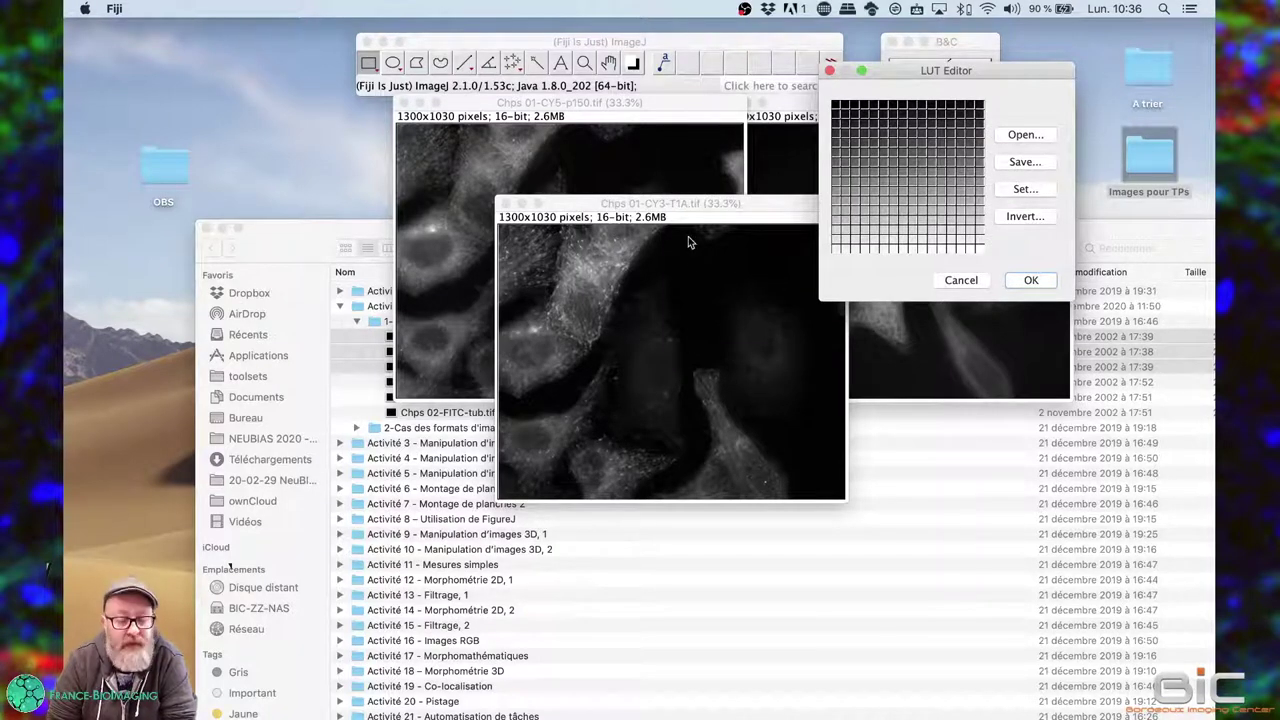
left_click_drag(681, 203, 486, 224)
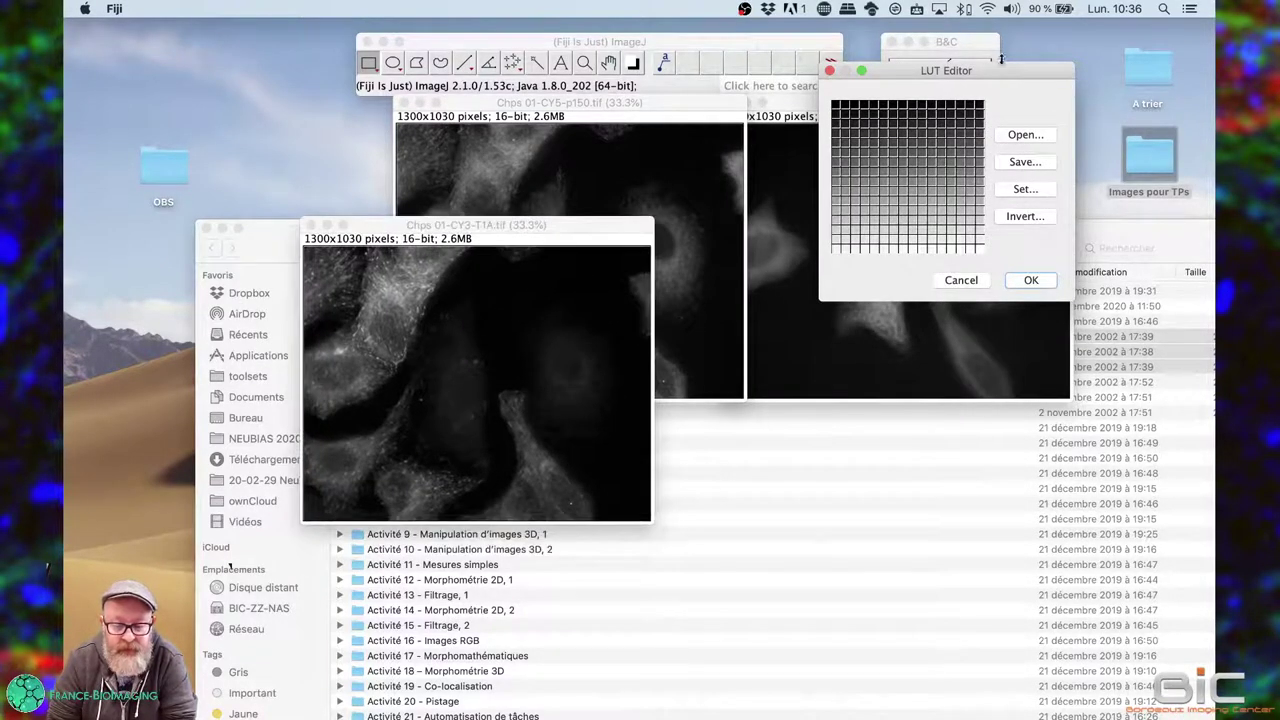
left_click_drag(958, 80, 810, 126)
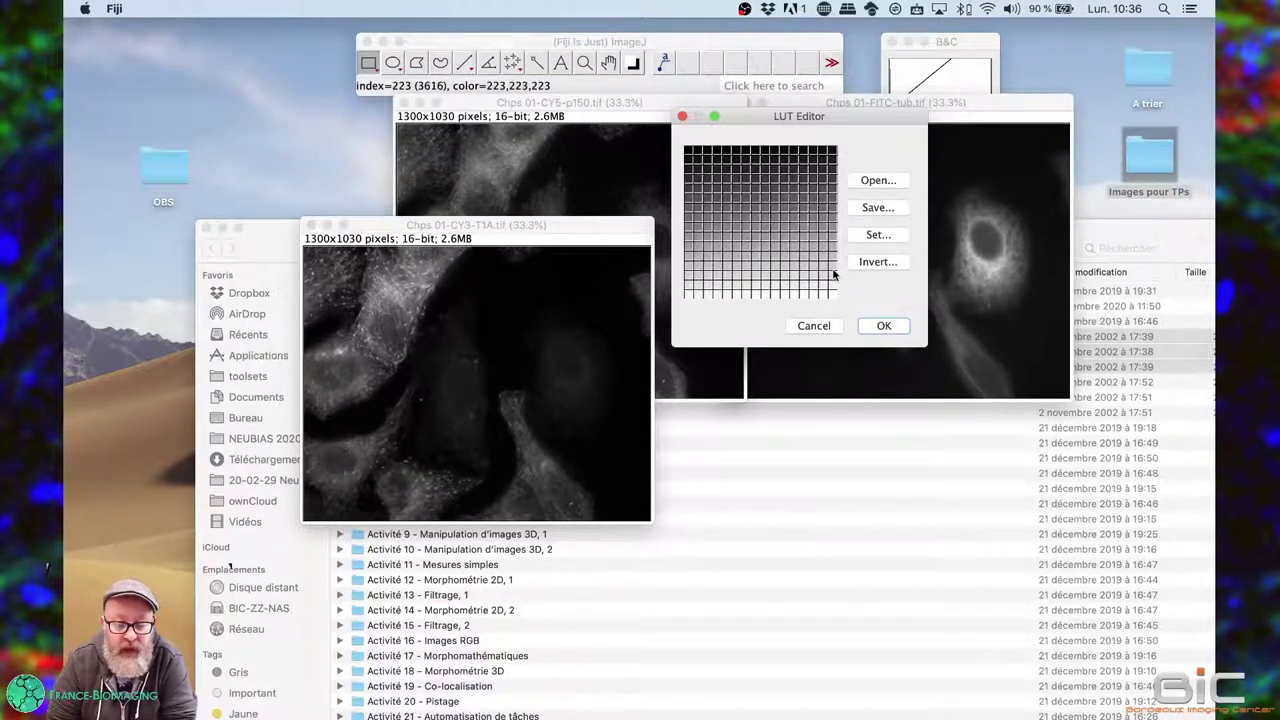
left_click(690, 153)
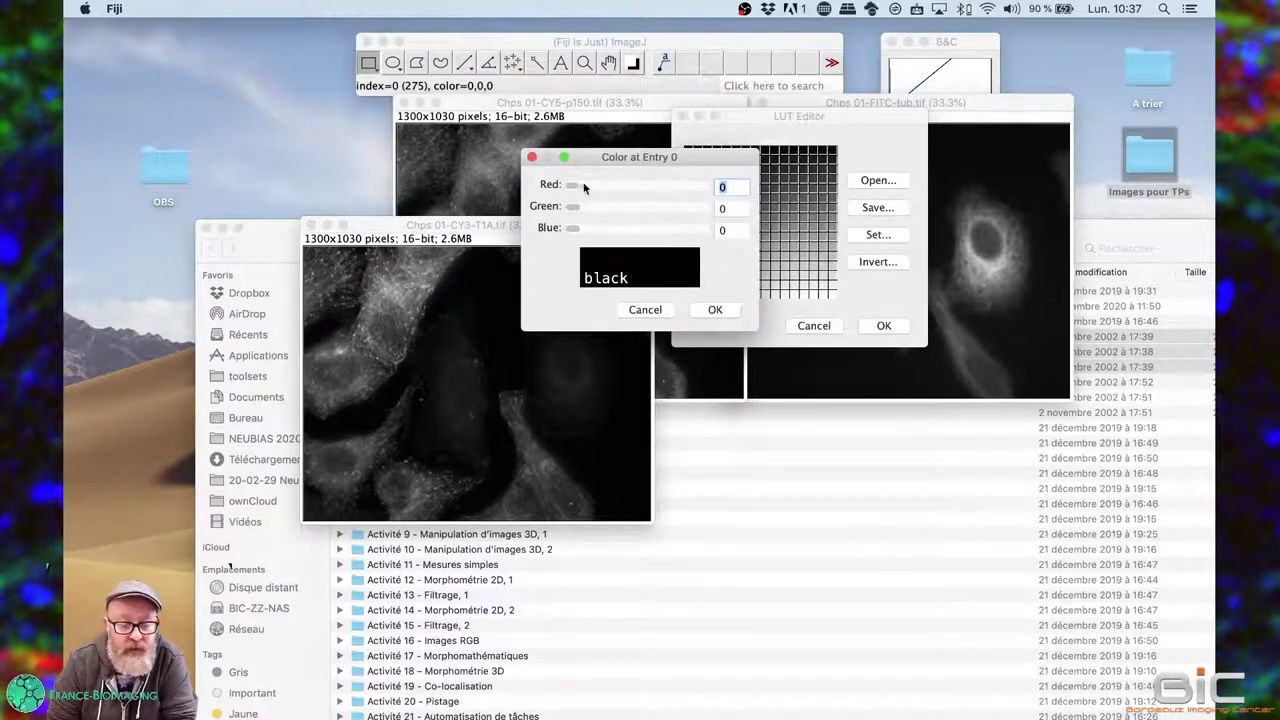
left_click_drag(573, 185, 716, 187)
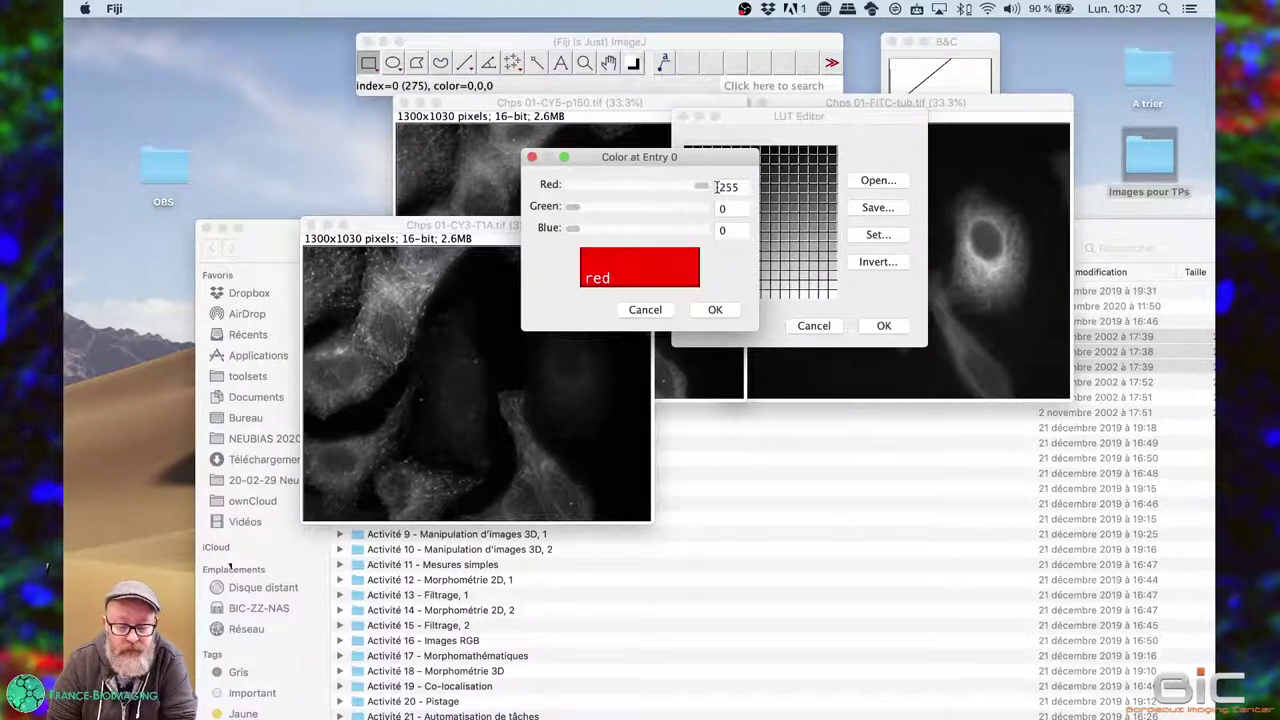
left_click(716, 310)
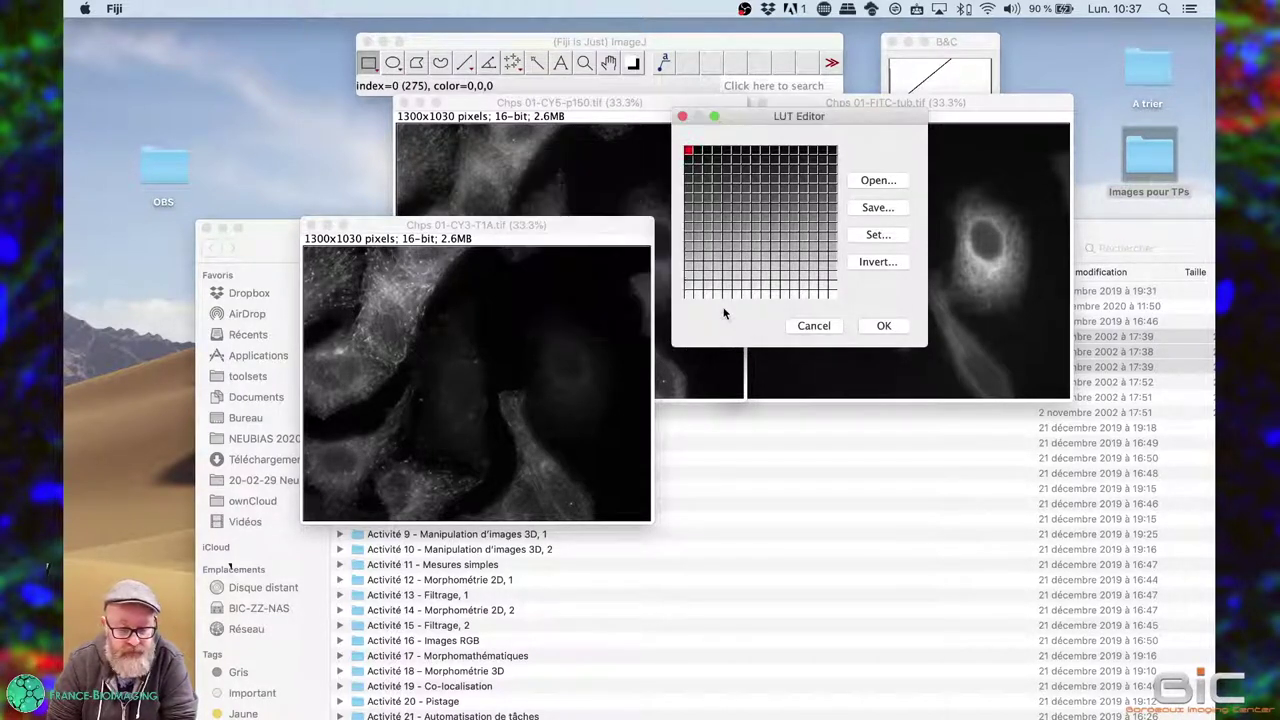
Step: Set lookup table entry 255 to green (0, 255, 0) and apply the edited table to Chps 01-CY3-T1A.tif
double_click(833, 298)
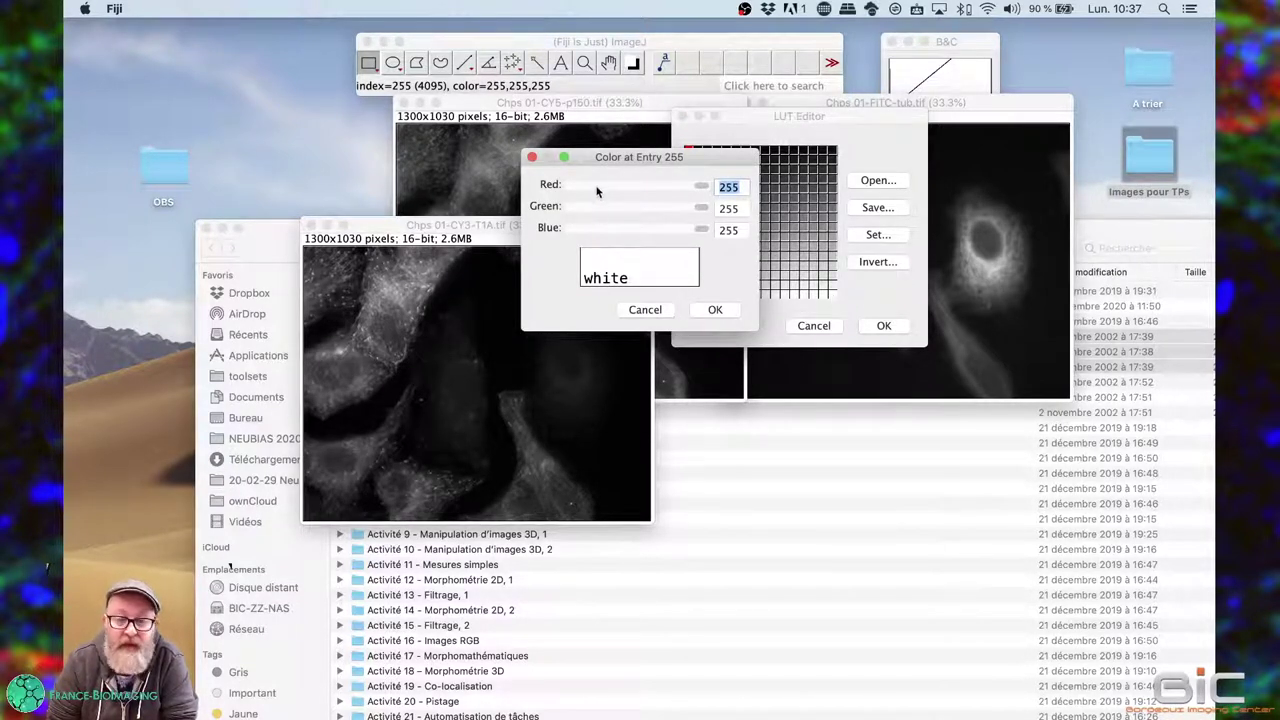
left_click(700, 188)
left_click_drag(700, 188, 563, 188)
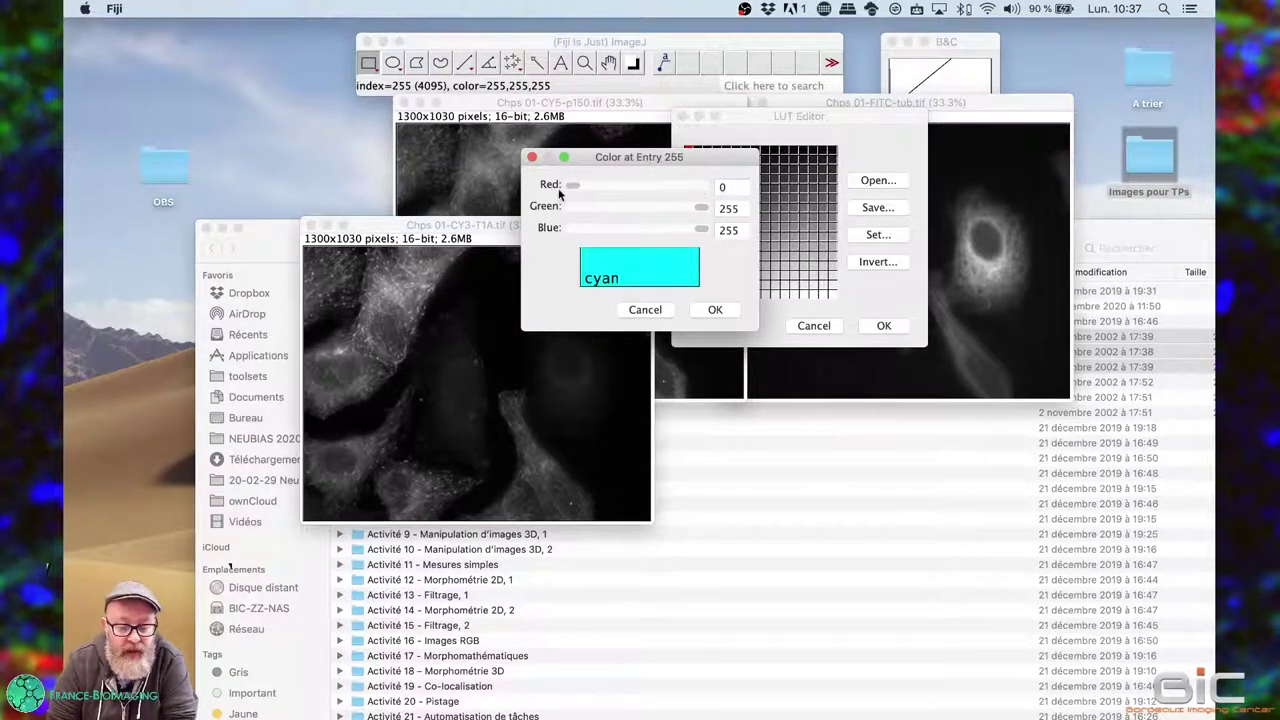
left_click_drag(703, 233, 551, 230)
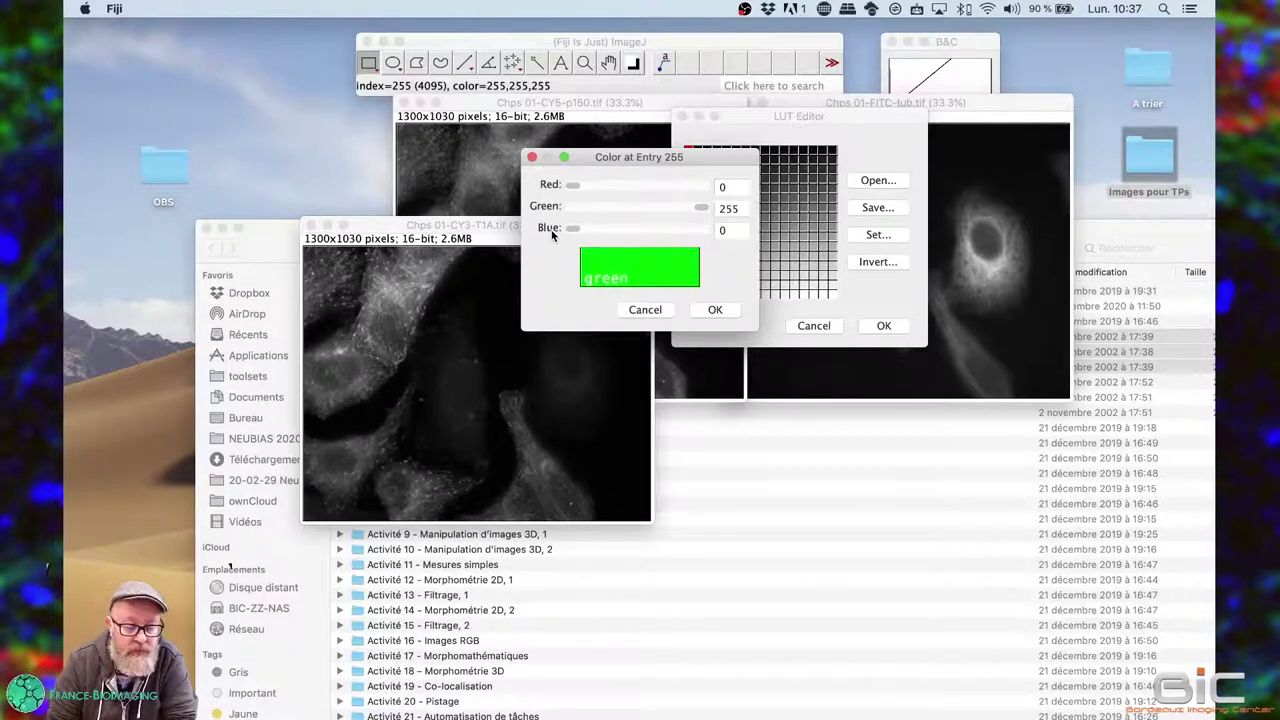
left_click(716, 310)
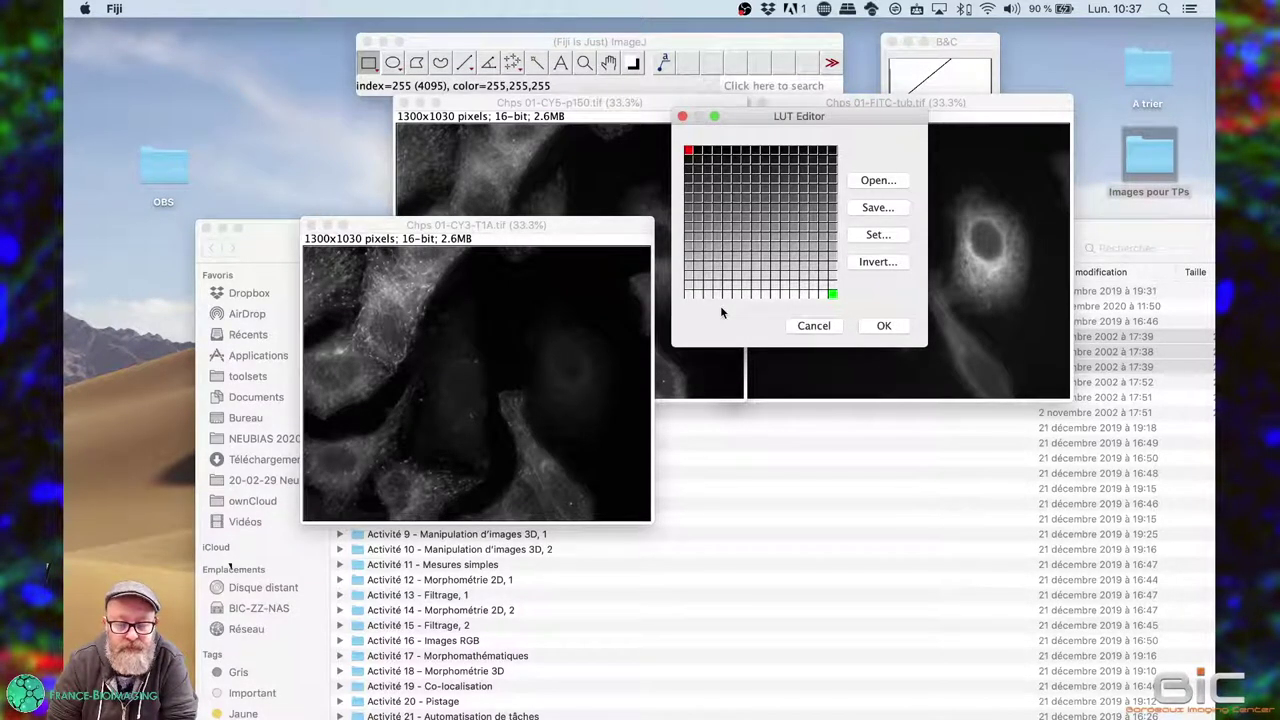
left_click(884, 326)
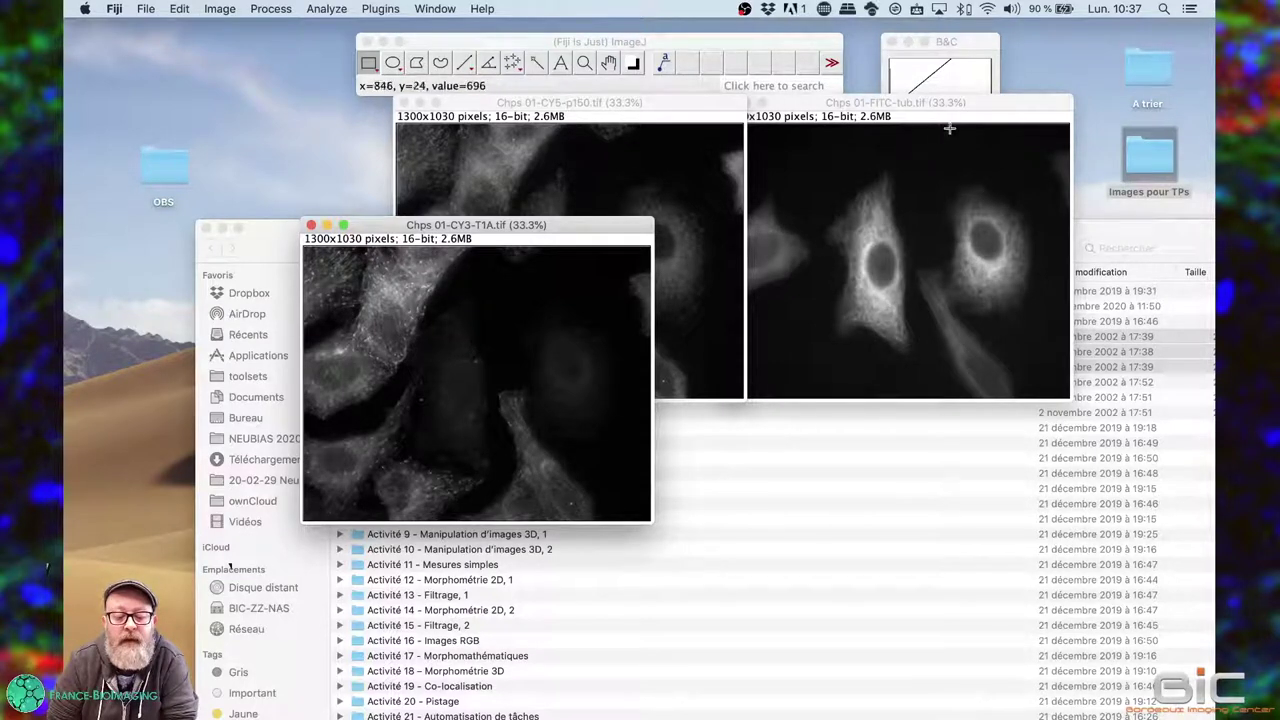
Step: Bring the Brightness/Contrast window beside the CY3-T1A image and set its display maximum to about 2092 and minimum to about 310
left_click_drag(957, 42, 772, 229)
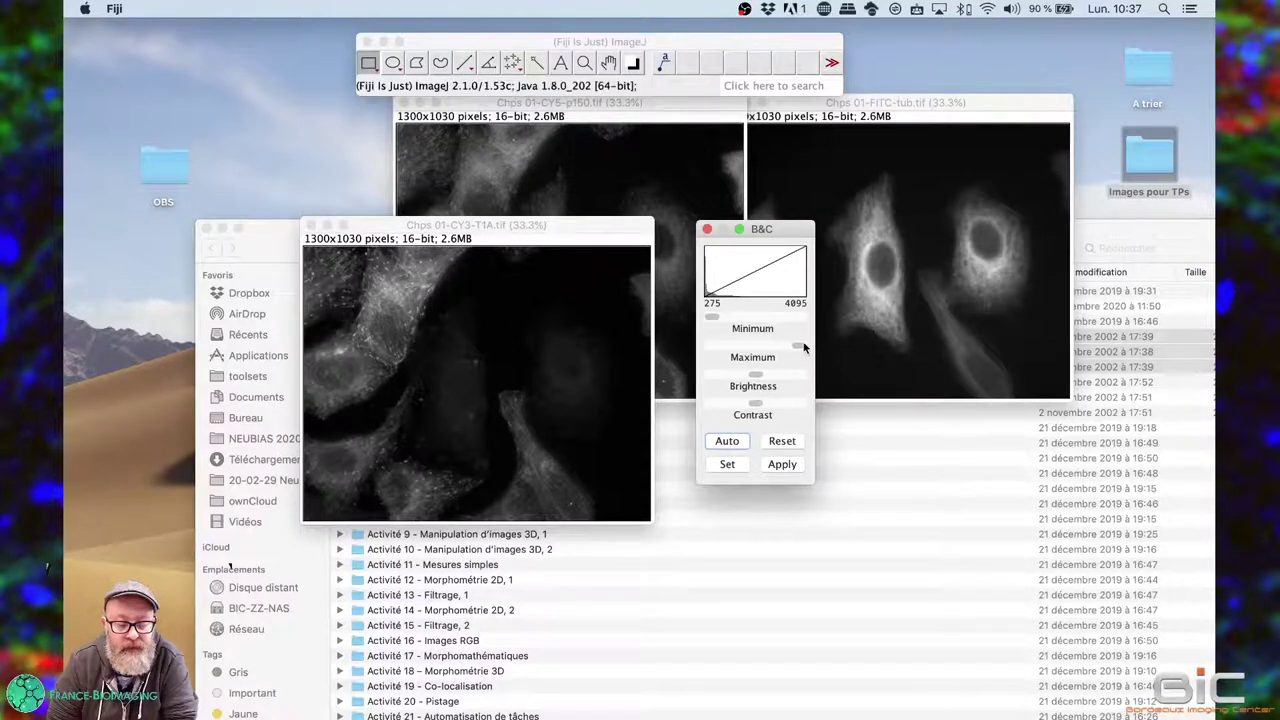
left_click_drag(803, 347, 759, 344)
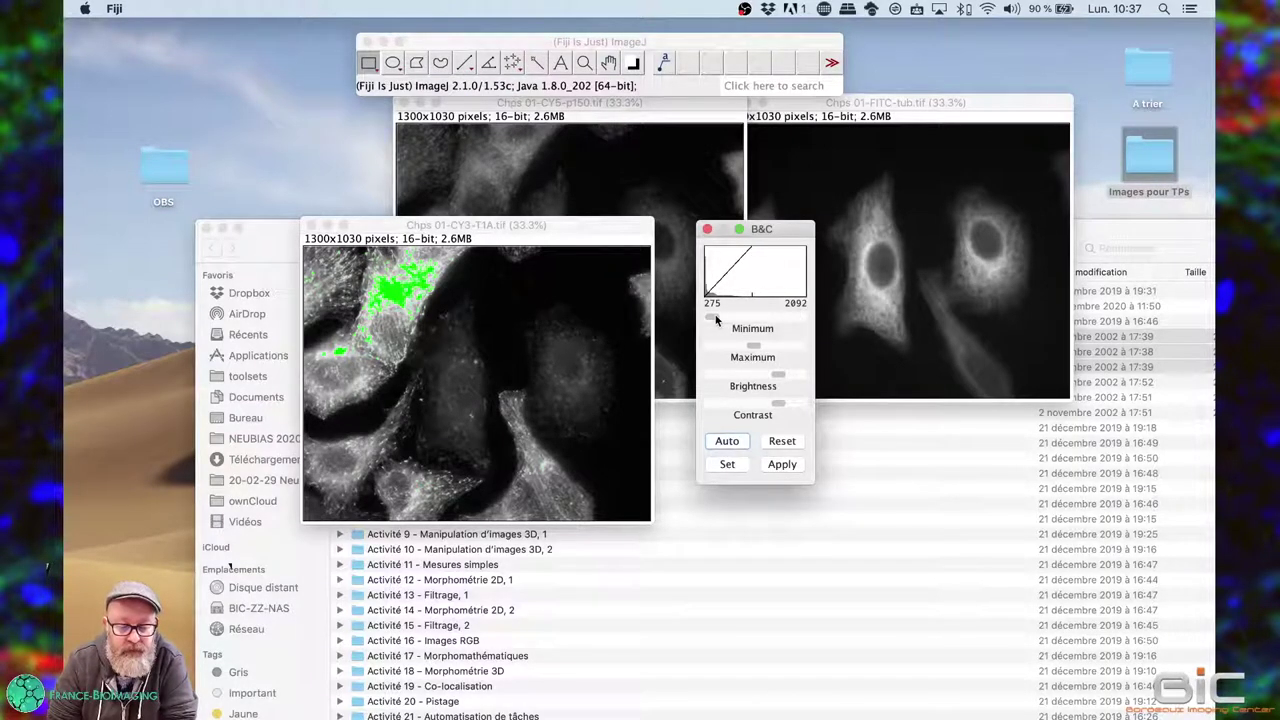
left_click_drag(716, 319, 716, 319)
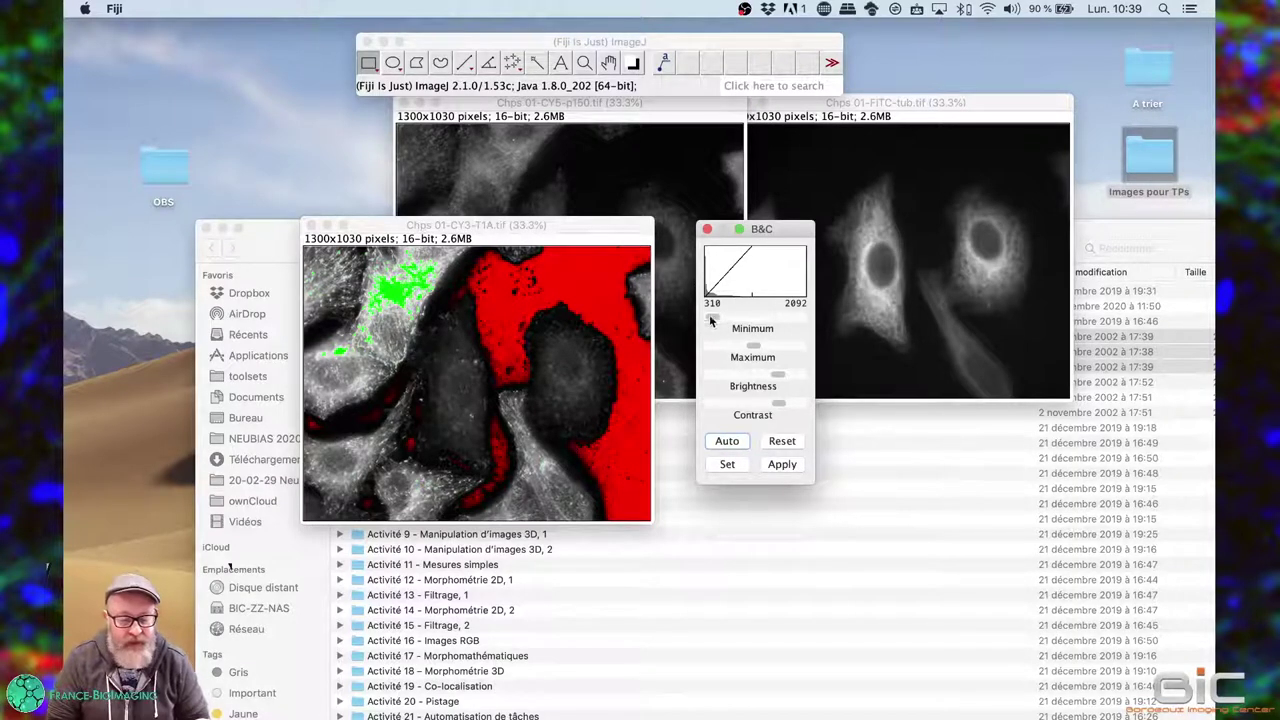
Step: Try a CY3-T1A display range of about 415 to 1091 with the windows rearranged side by side, and reset the range
left_click_drag(496, 233, 572, 167)
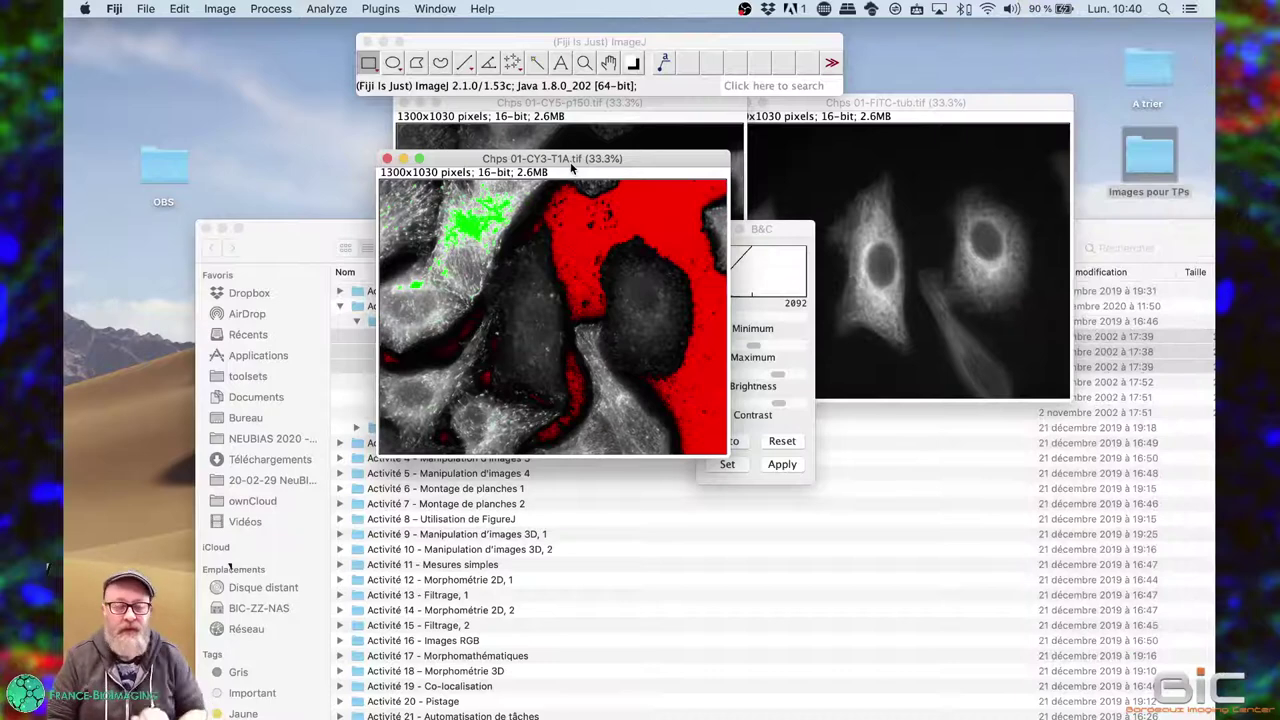
left_click_drag(780, 234, 873, 204)
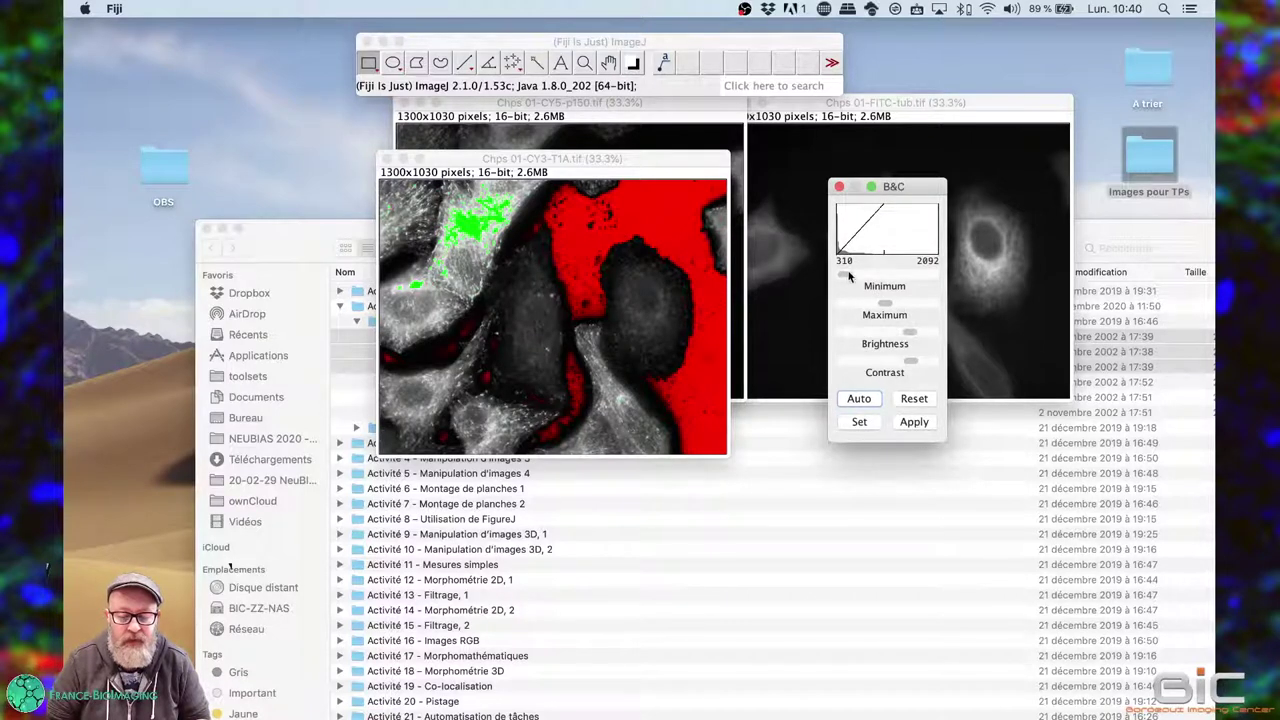
left_click_drag(845, 278, 872, 308)
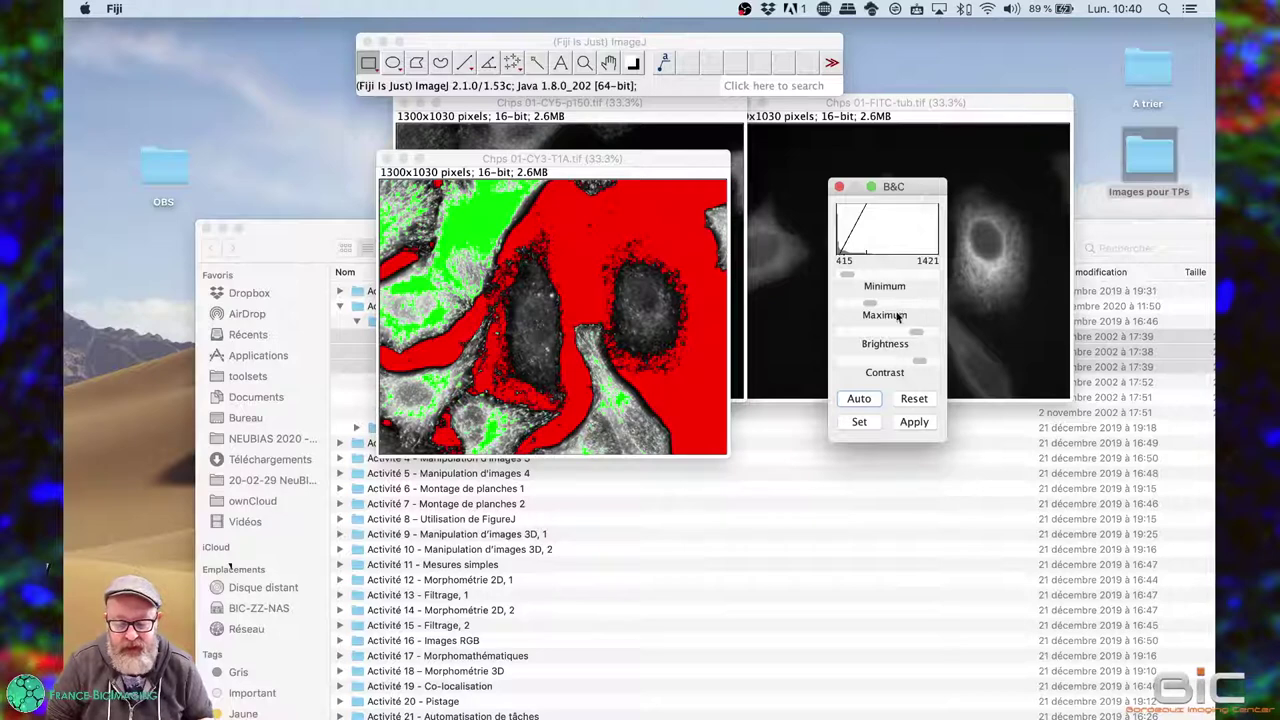
left_click_drag(872, 304, 864, 306)
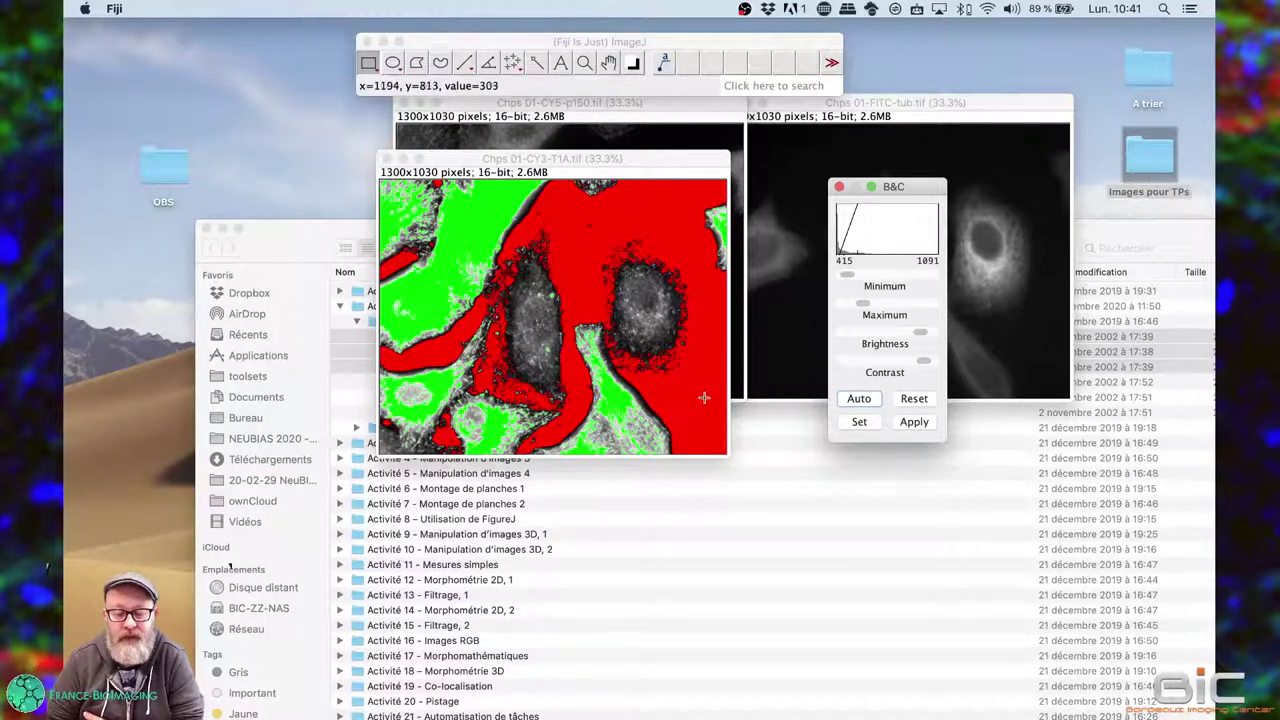
left_click(914, 400)
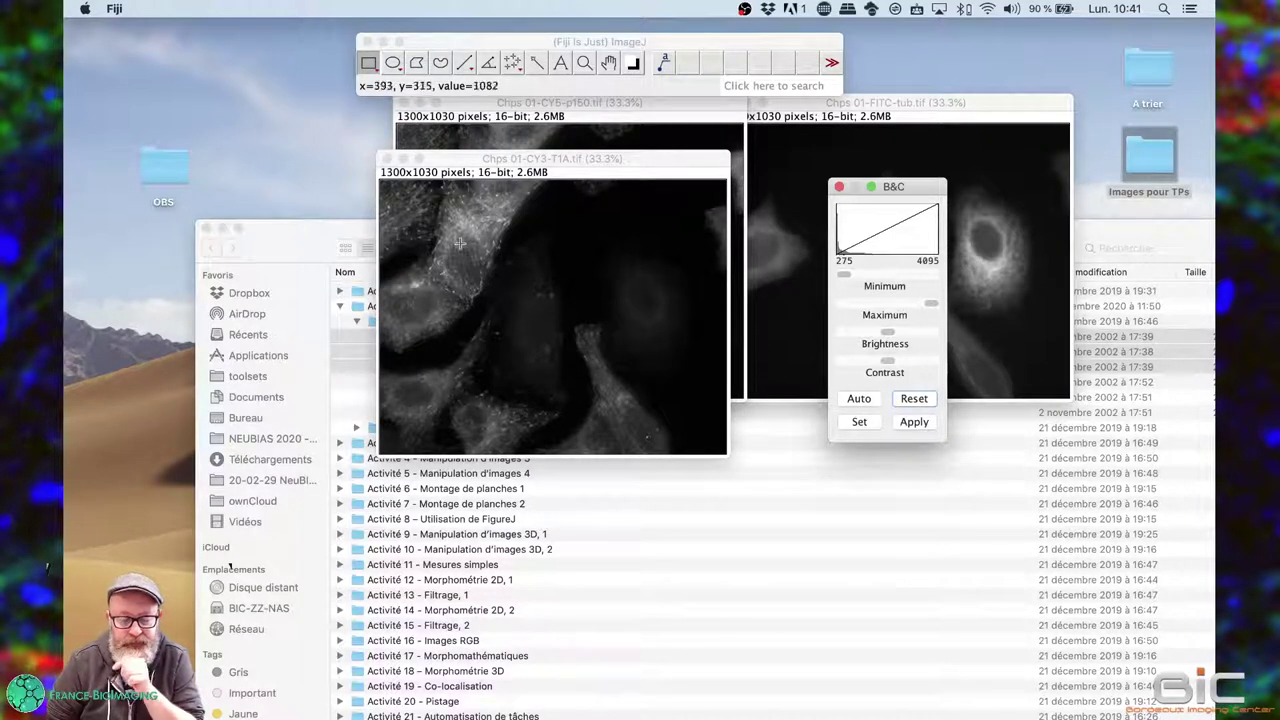
Step: Open the CY3-T1A image's lookup table for editing and reduce it to 3 colors scaled using Replication
left_click(485, 48)
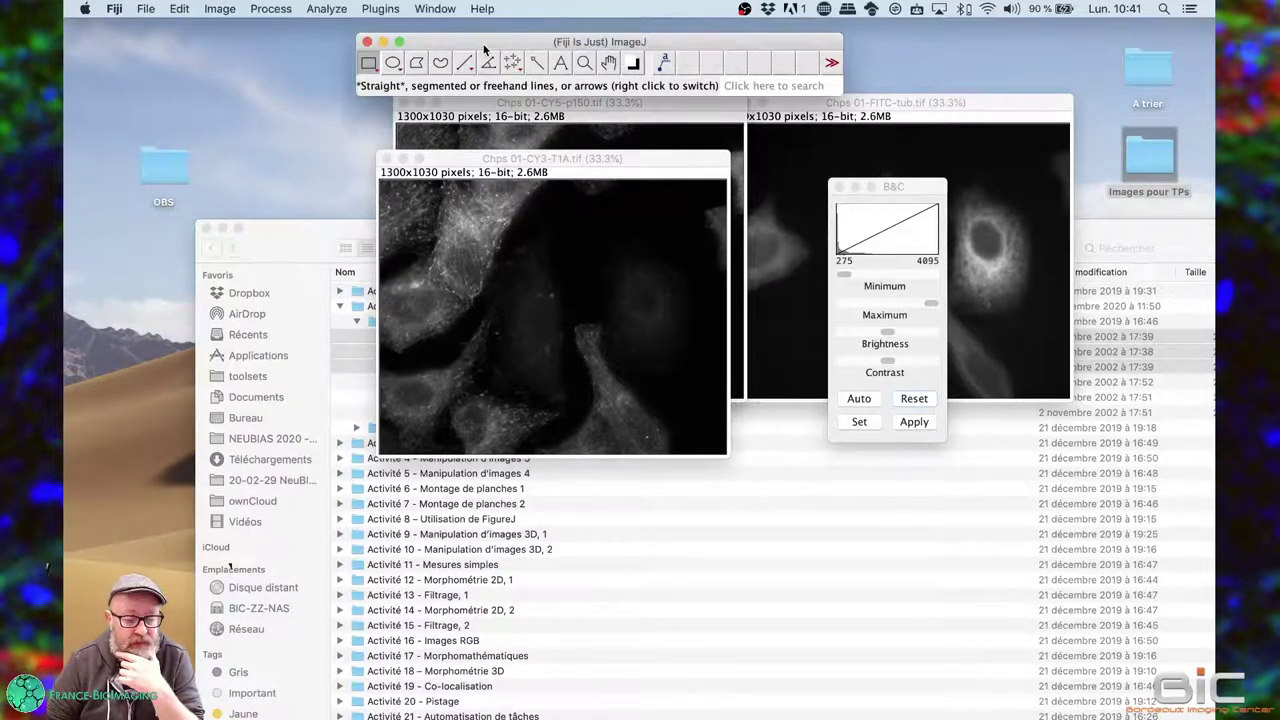
left_click(220, 9)
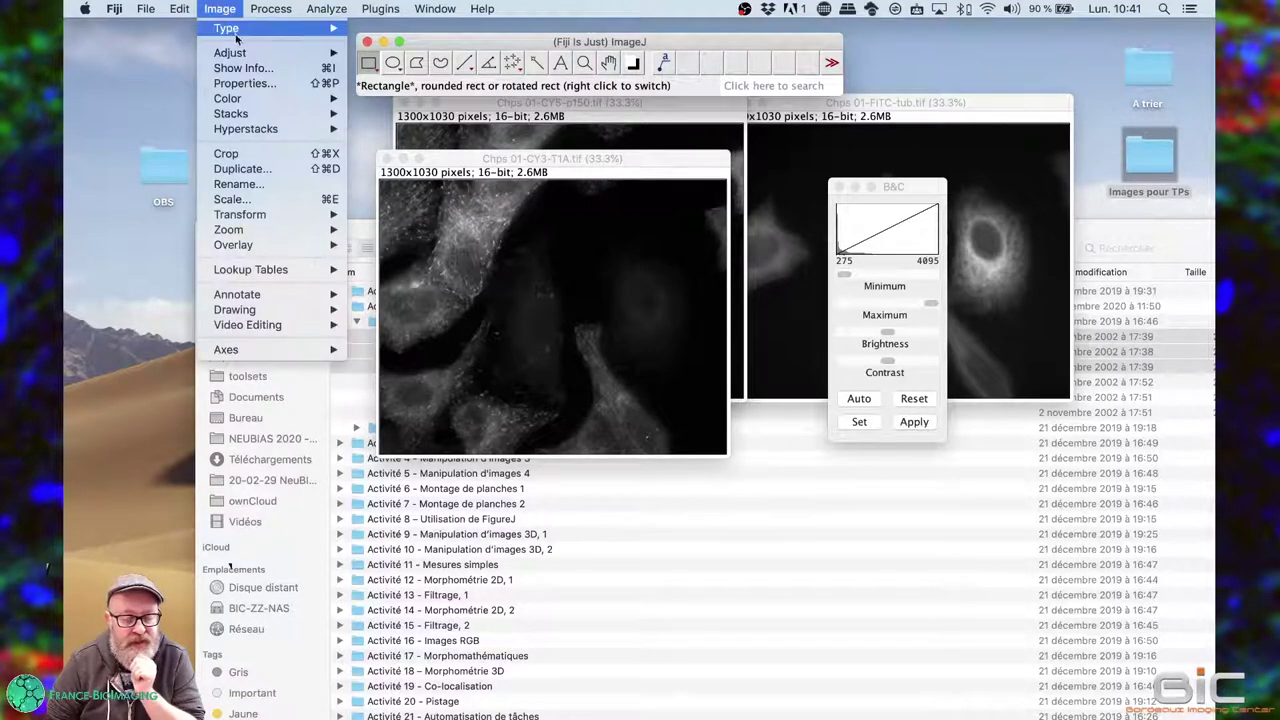
mouse_move(286, 101)
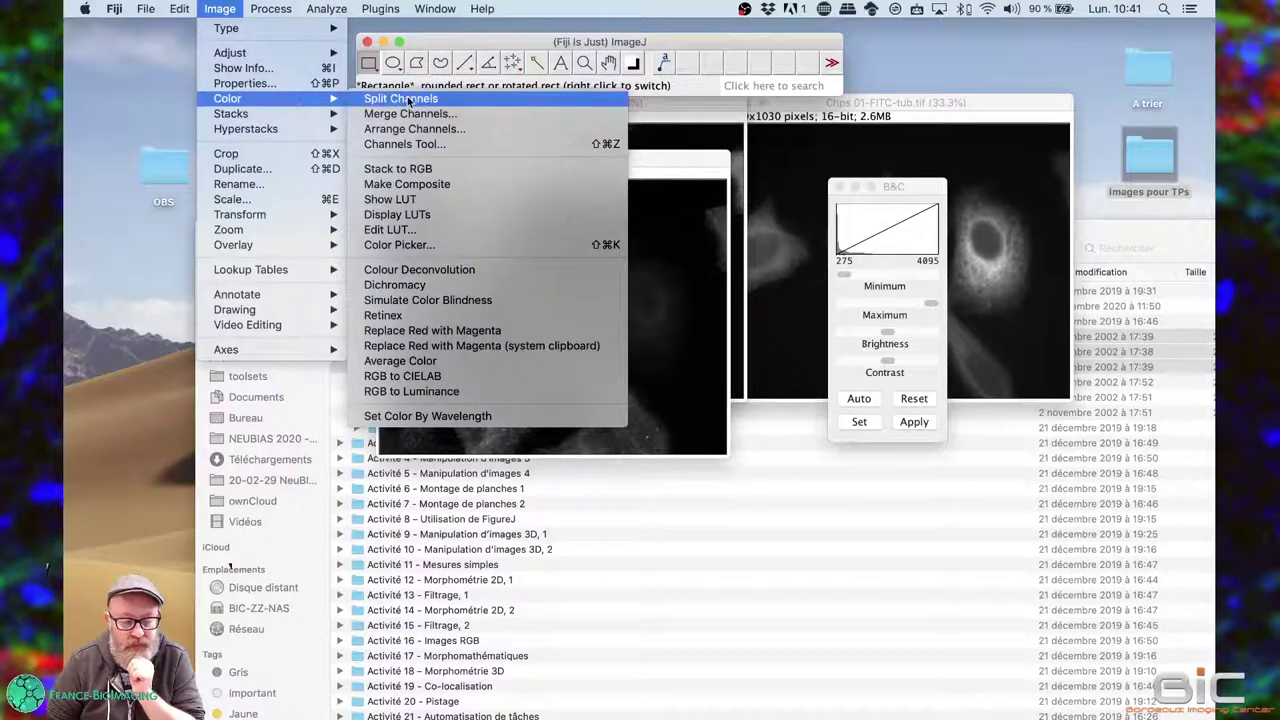
left_click(433, 231)
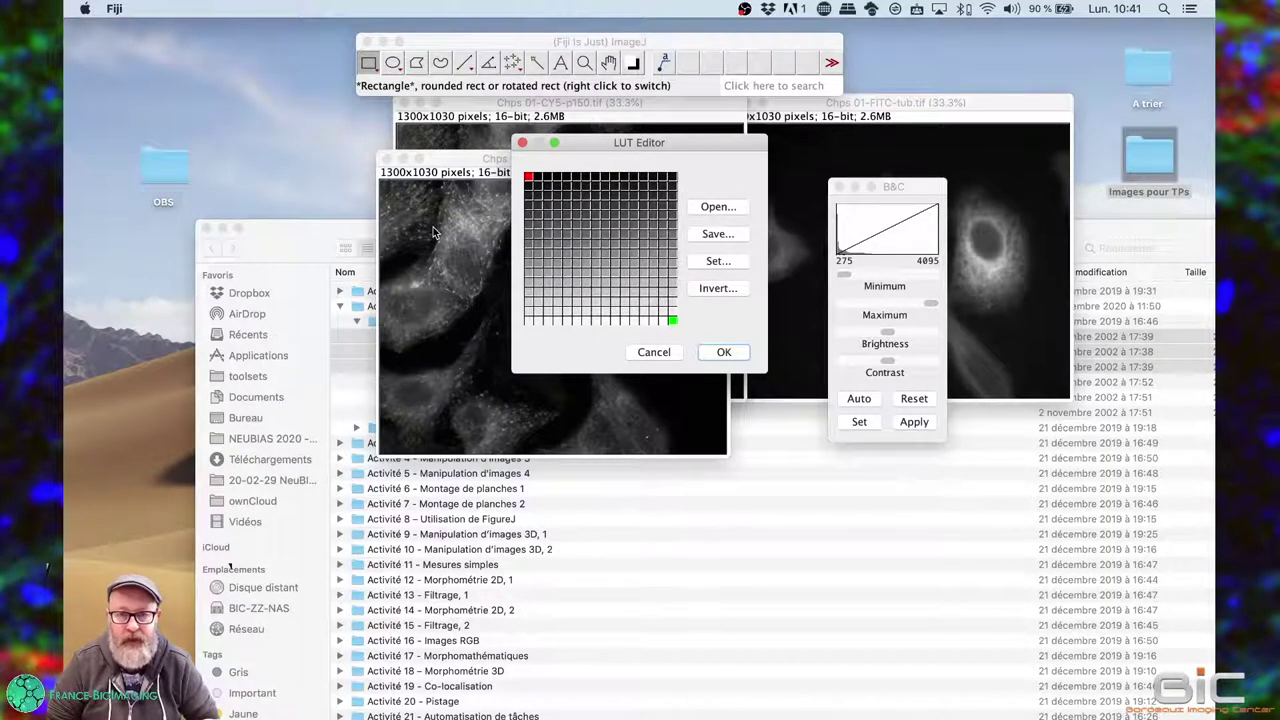
left_click(717, 262)
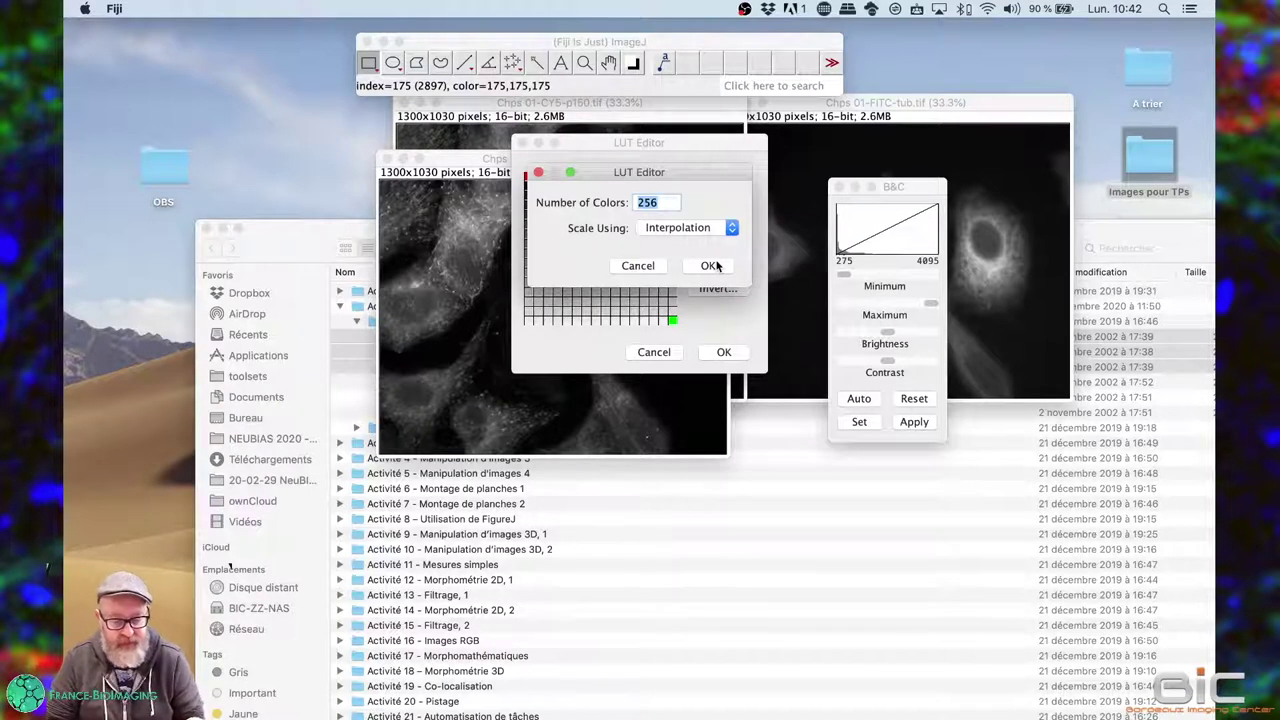
type("3")
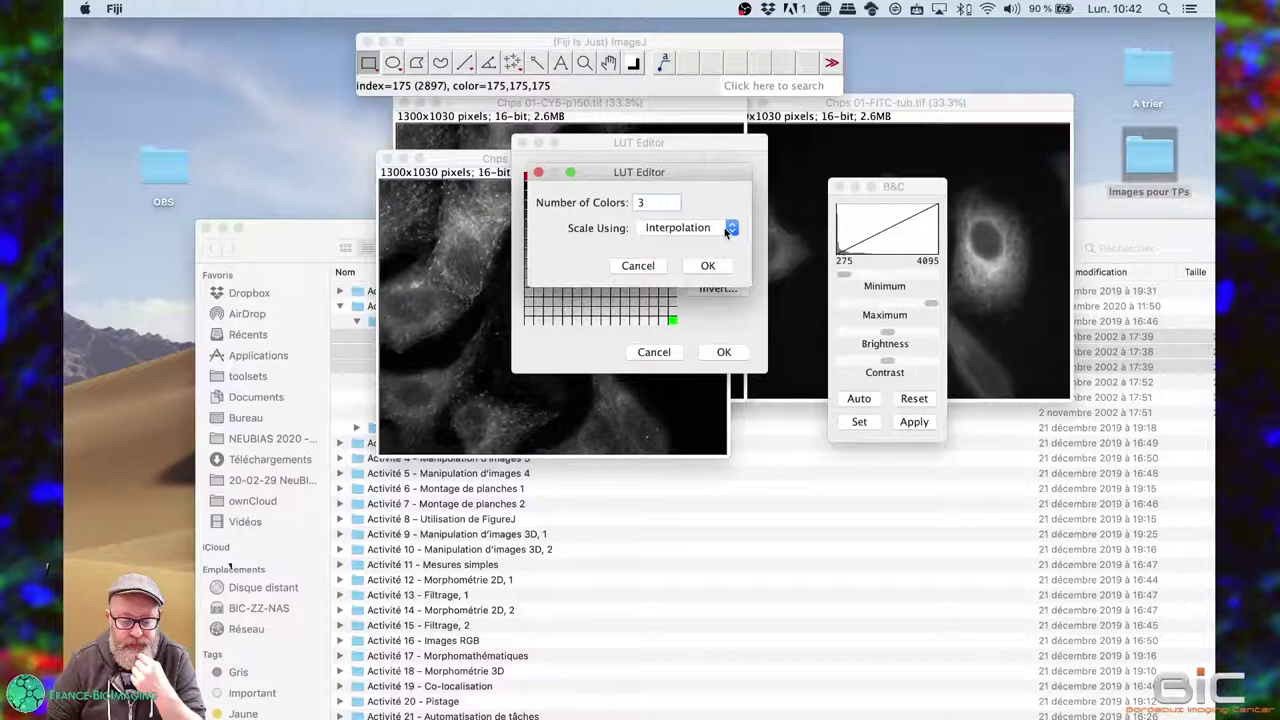
left_click(727, 231)
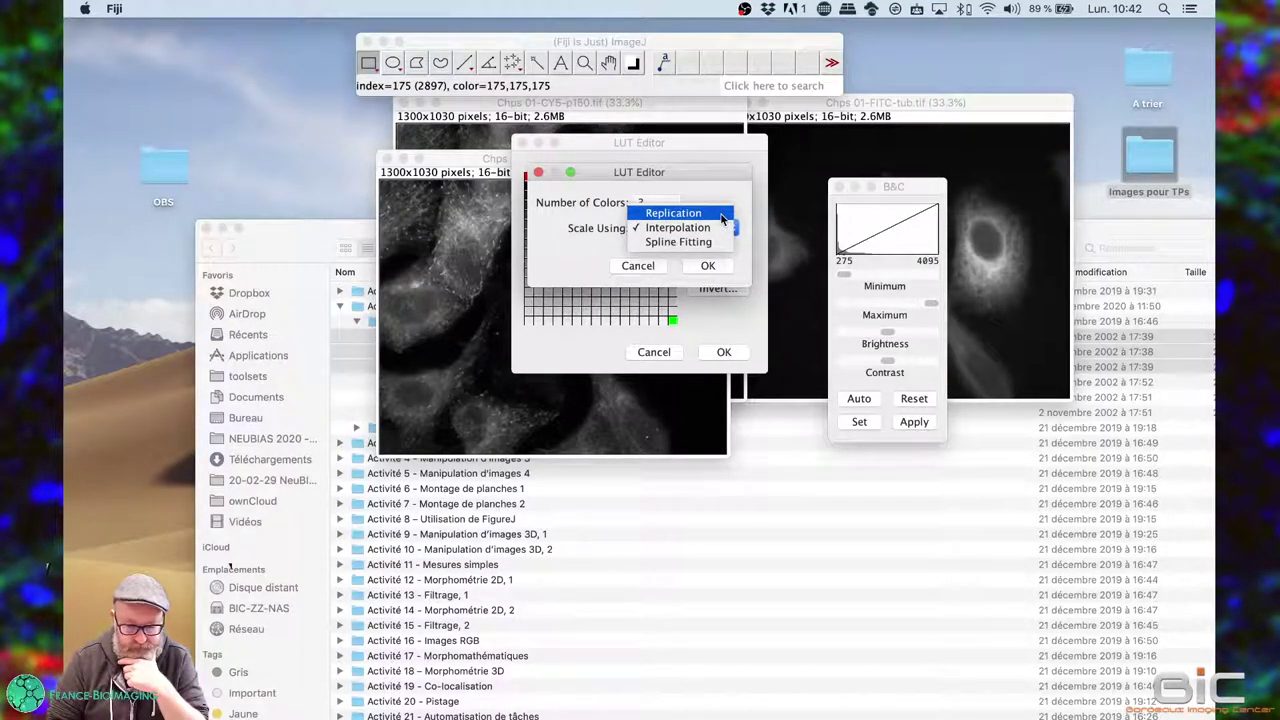
left_click(721, 216)
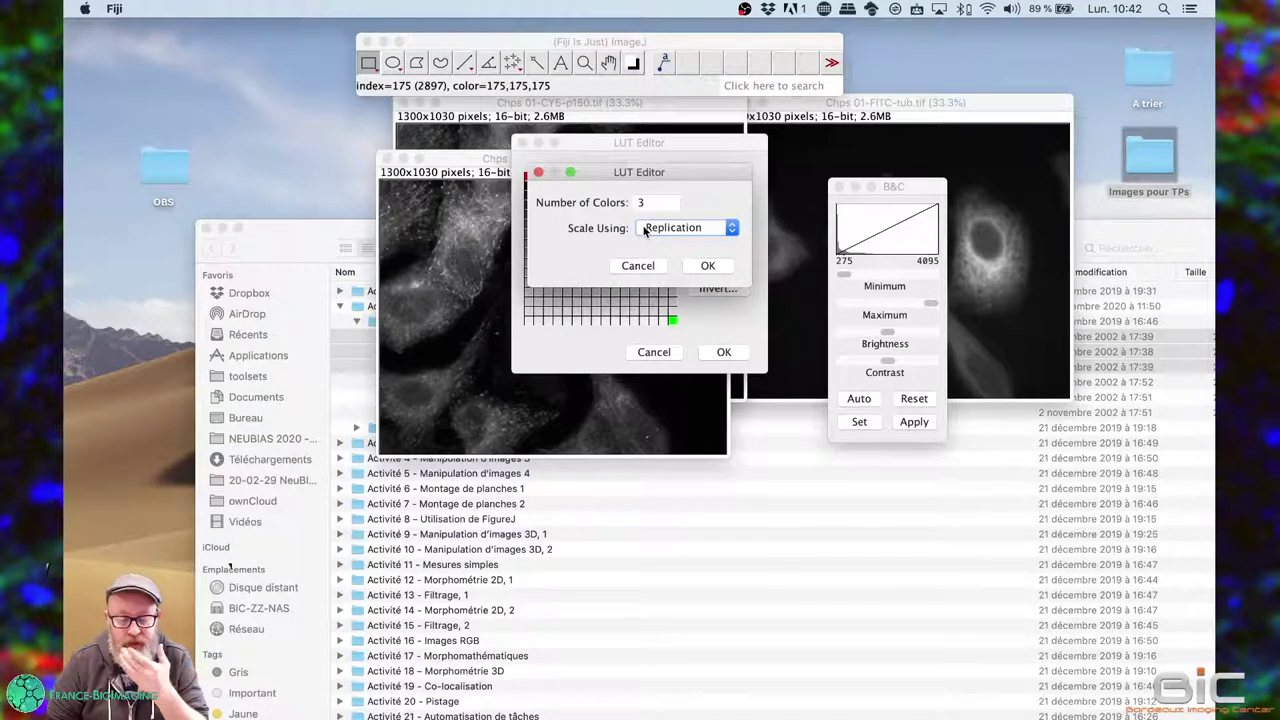
left_click(708, 266)
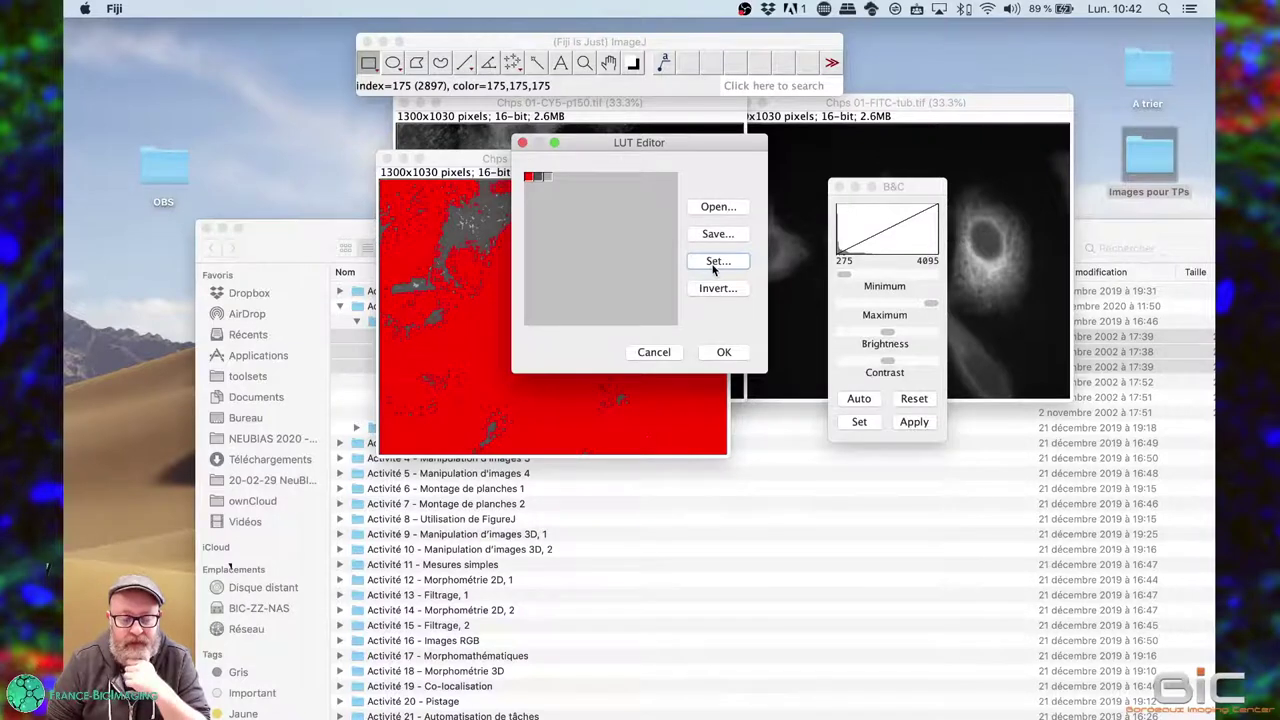
Step: Set entry 0 of the three-color lookup table to blue (0, 0, 255)
left_click(530, 178)
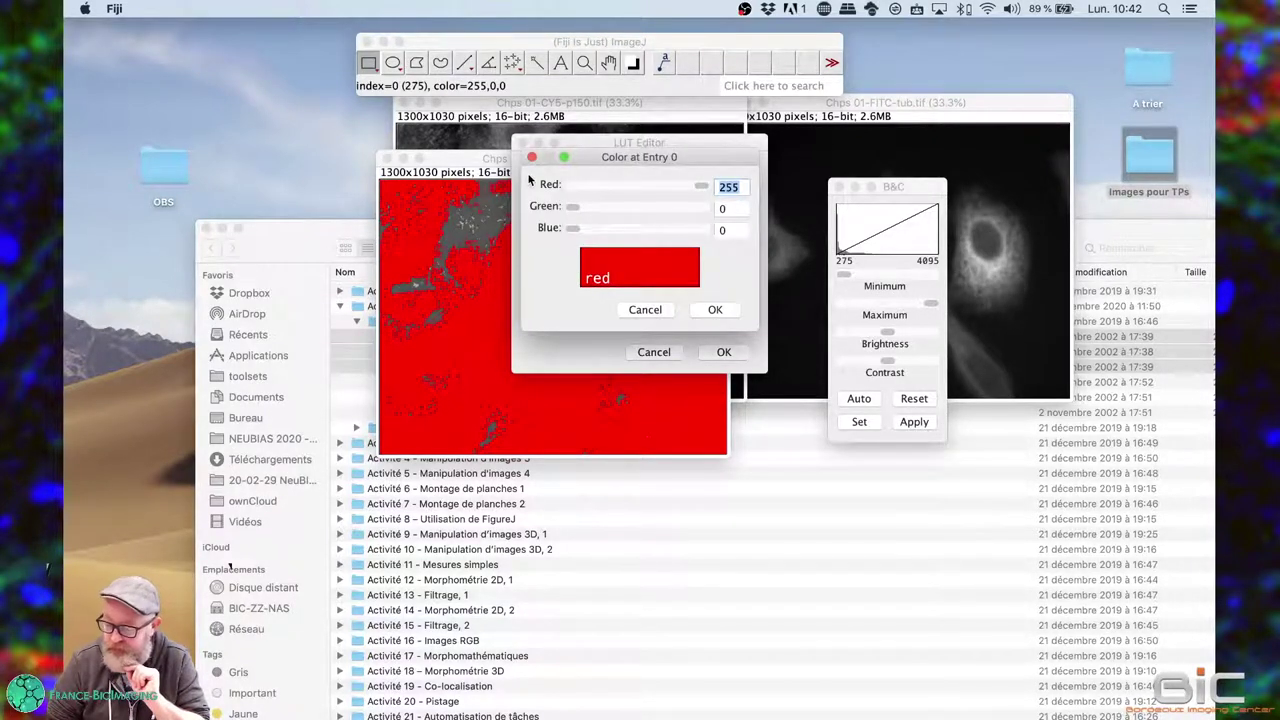
left_click(573, 230)
left_click_drag(573, 230, 737, 238)
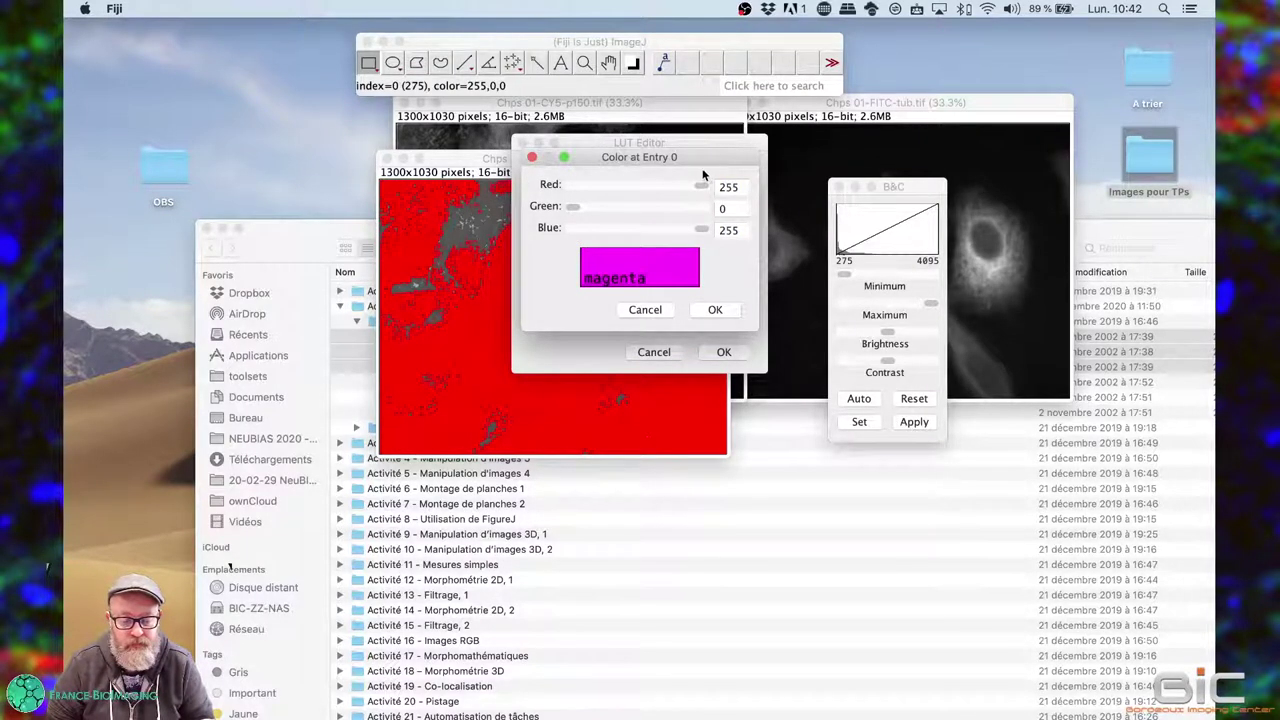
left_click_drag(701, 188, 548, 192)
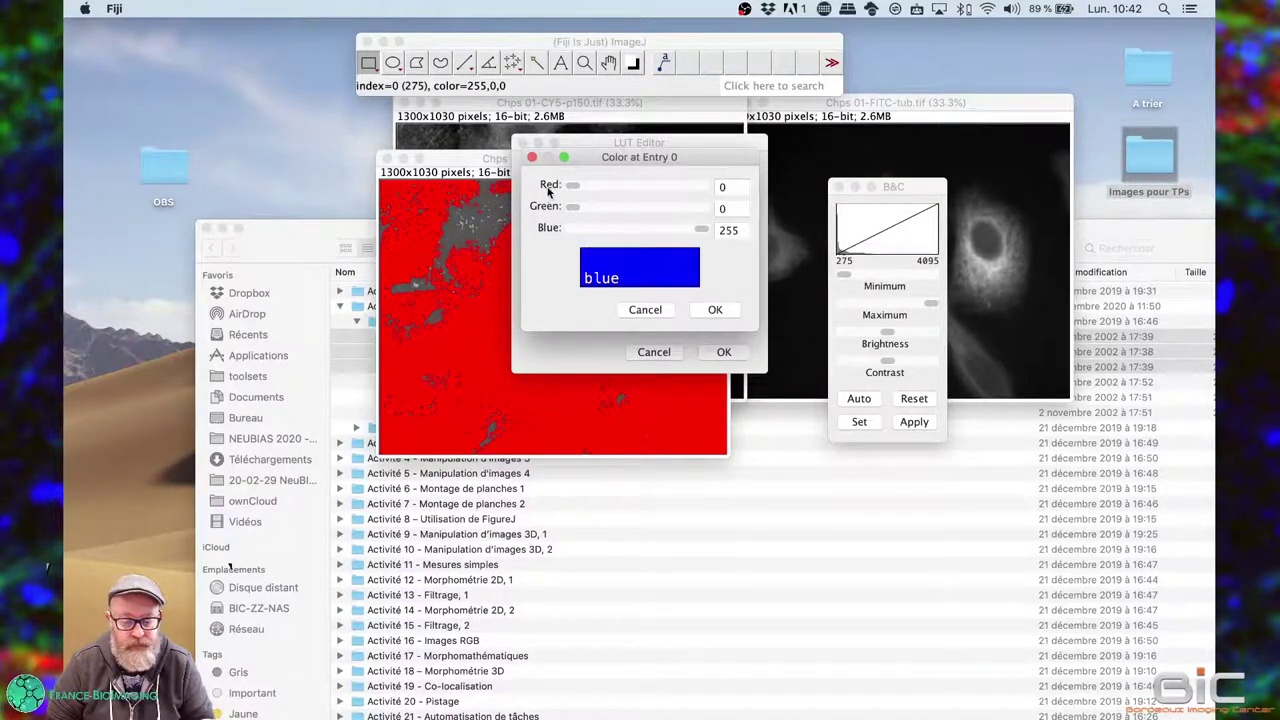
left_click(715, 310)
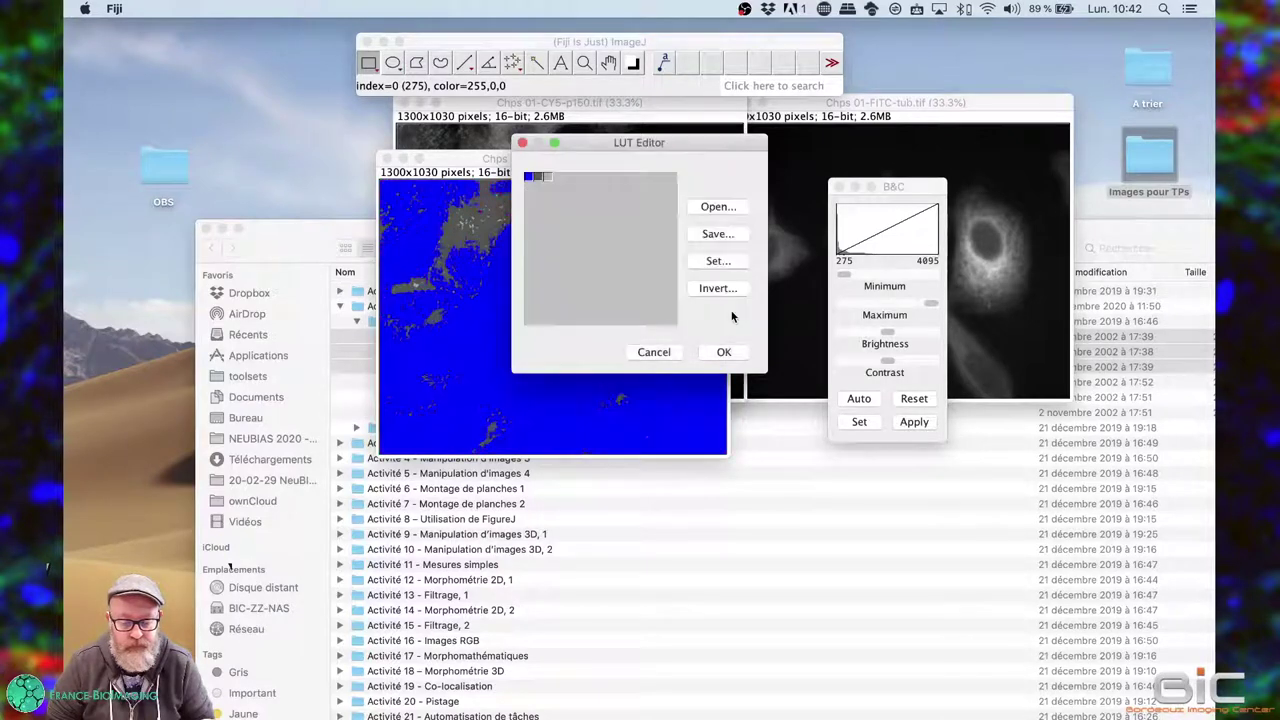
Step: Set entry 1 of the three-color lookup table to green (0, 255, 0)
left_click(538, 178)
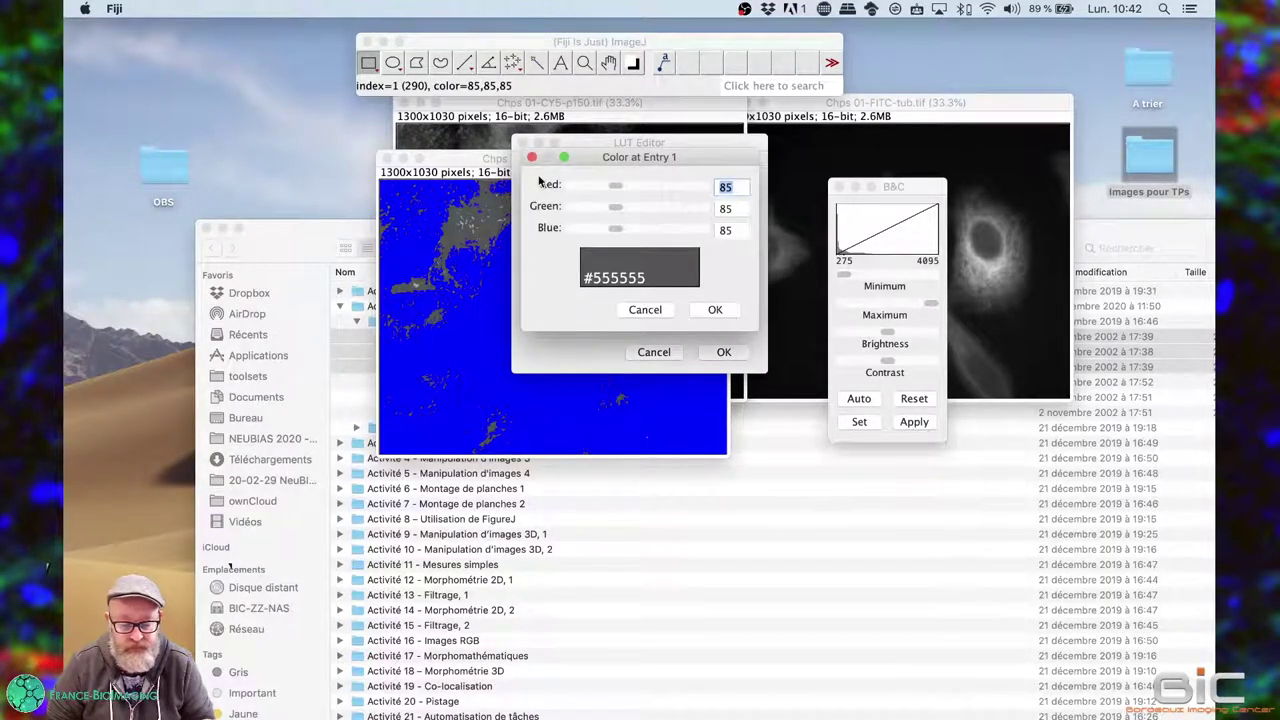
left_click_drag(615, 185, 560, 188)
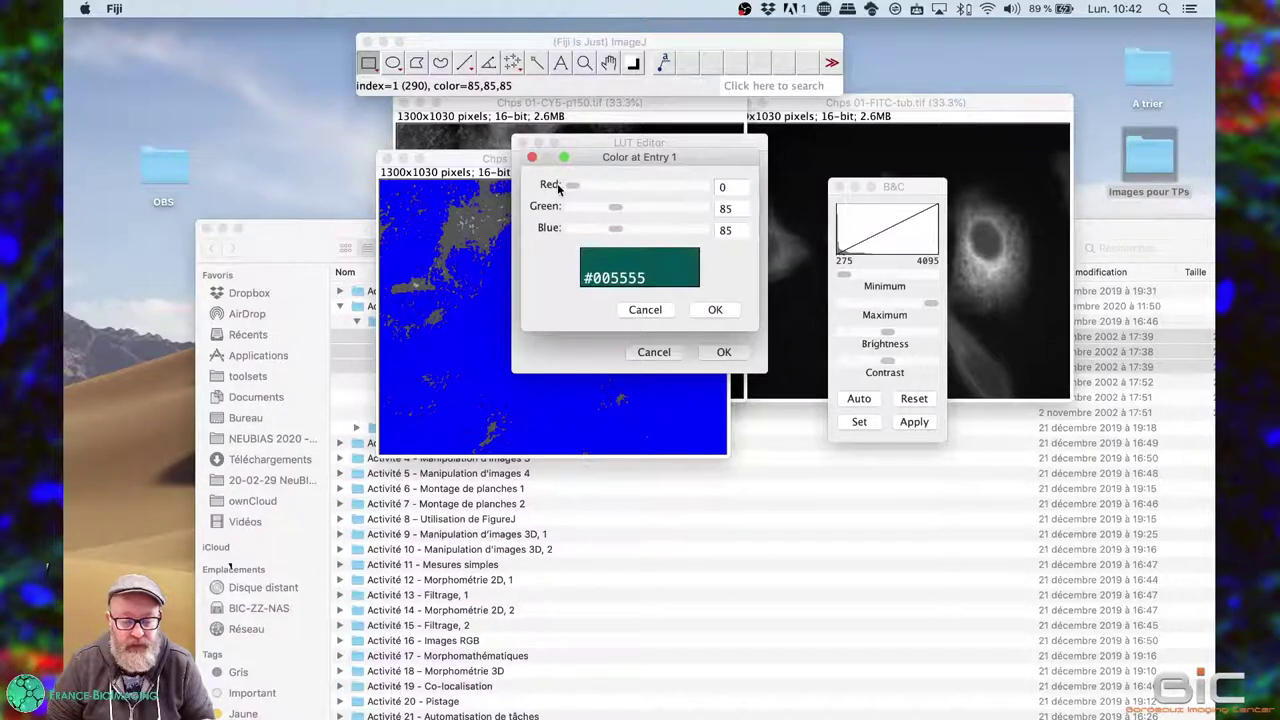
left_click_drag(617, 227, 722, 212)
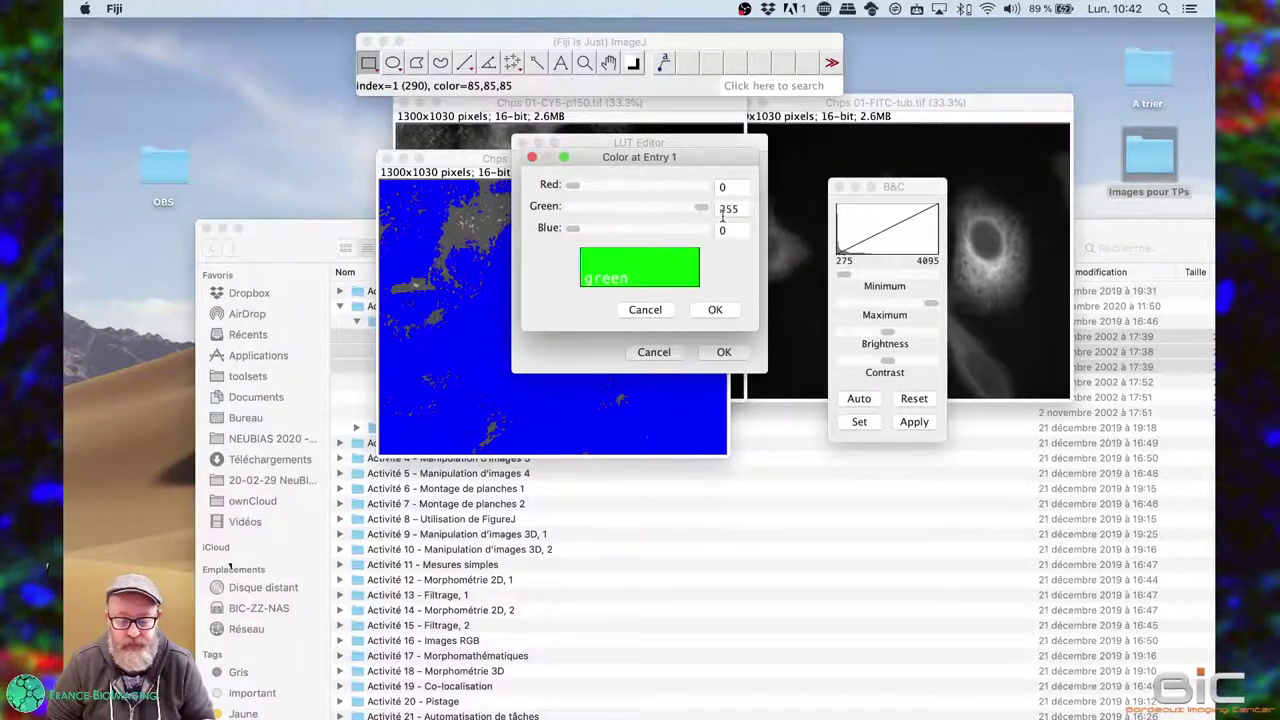
left_click(715, 310)
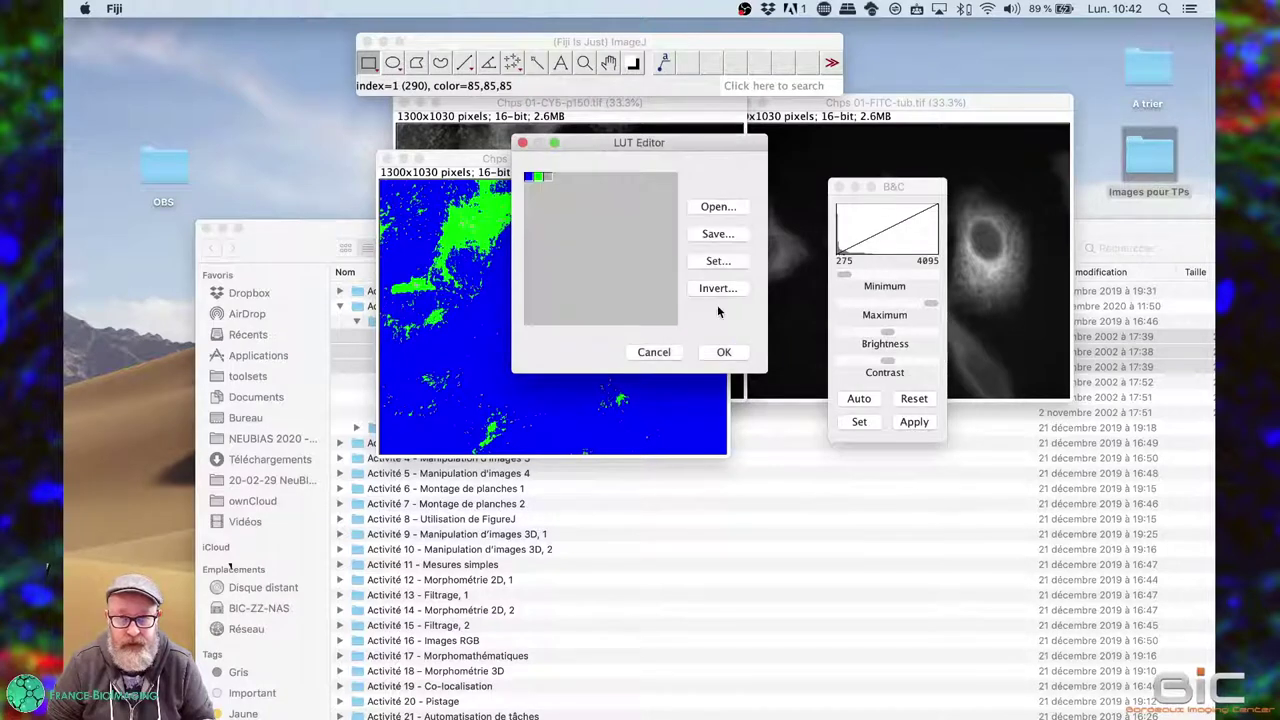
Step: Set lookup table entry 2 to red (255, 0, 0) and apply the three-color table to the CY3-T1A image
left_click(554, 180)
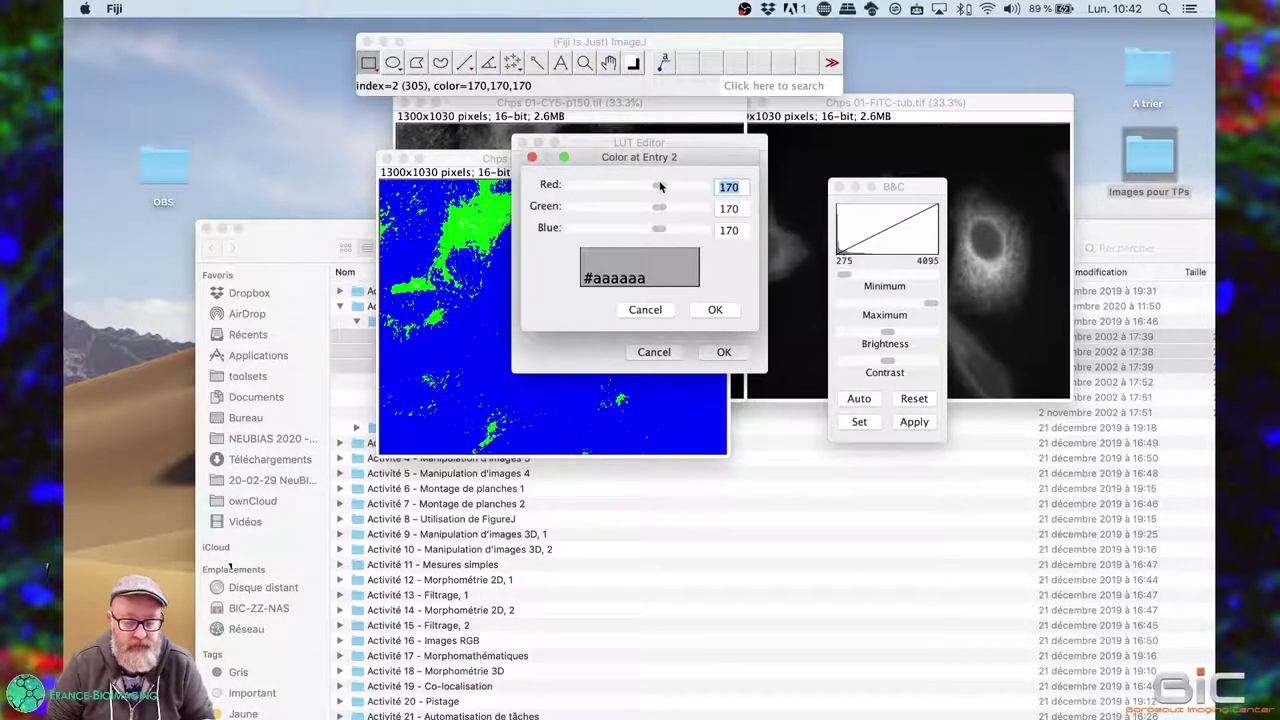
left_click_drag(660, 186, 556, 209)
left_click_drag(657, 229, 558, 228)
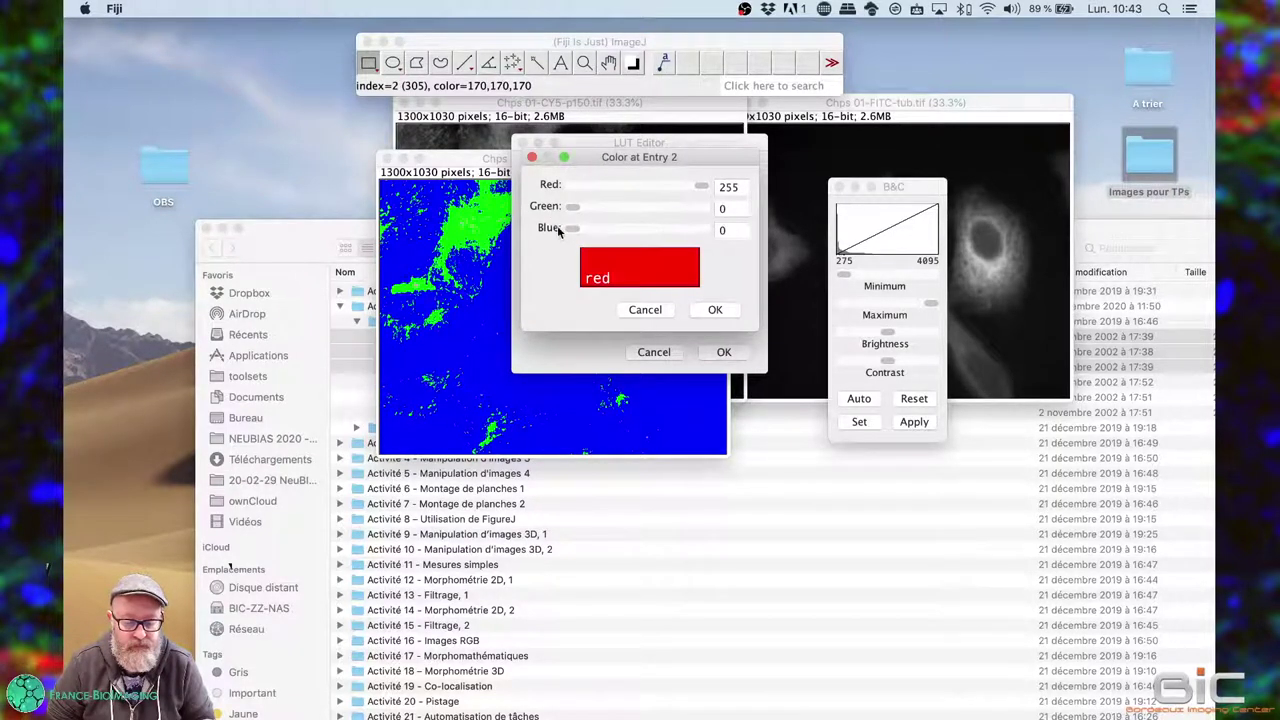
left_click(715, 310)
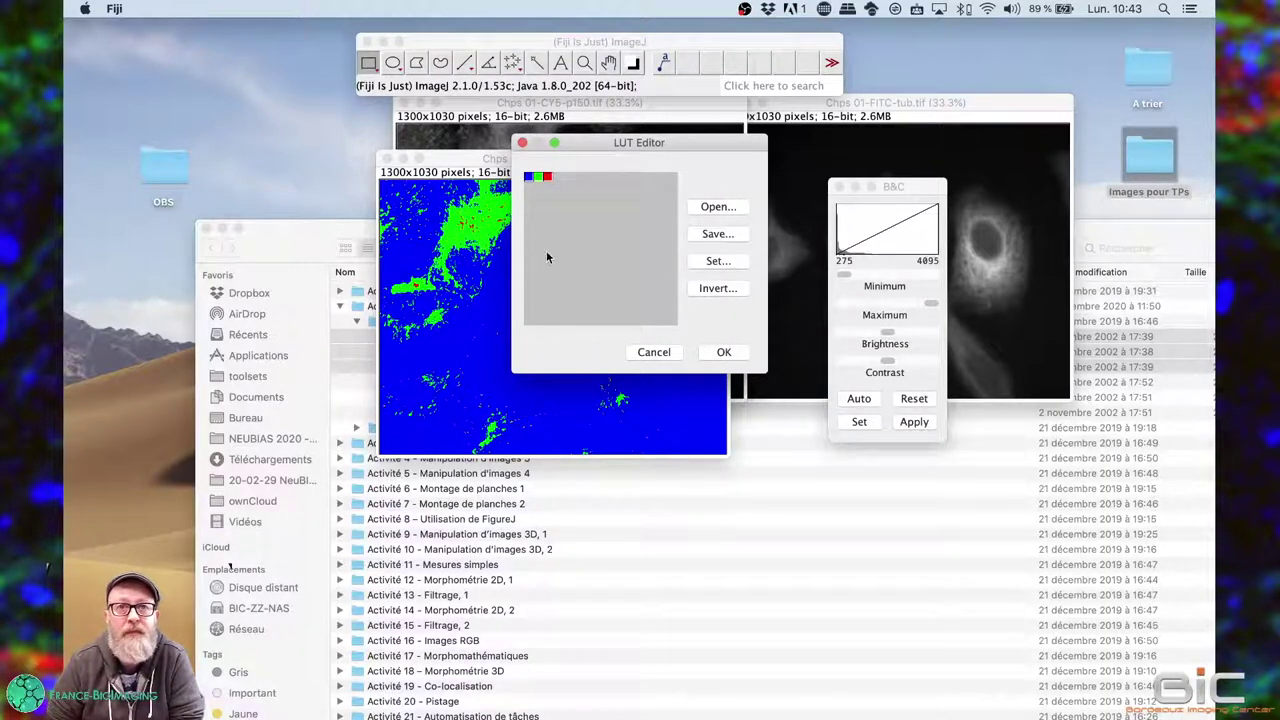
left_click(722, 354)
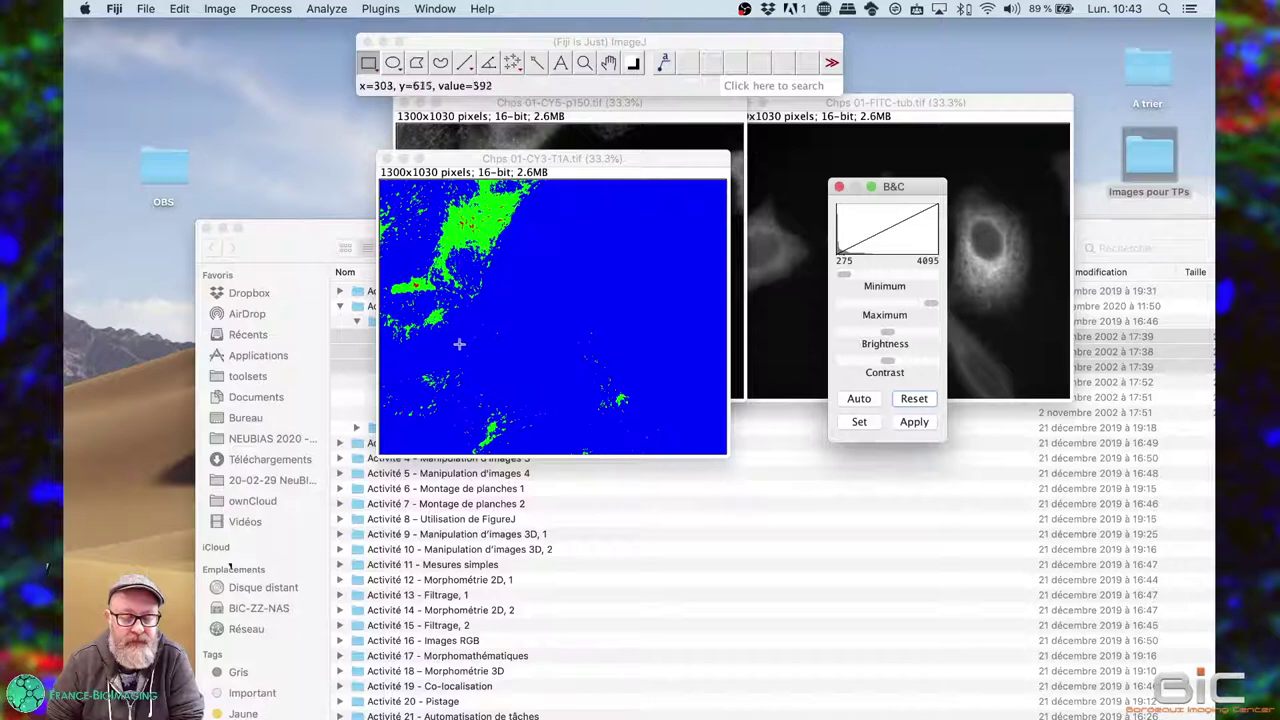
Step: Place the CY3-T1A image beside the Brightness/Contrast window, try a display maximum of about 945, and reset the range
left_click(662, 161)
left_click_drag(672, 157, 726, 130)
left_click(935, 192)
left_click_drag(935, 192, 909, 130)
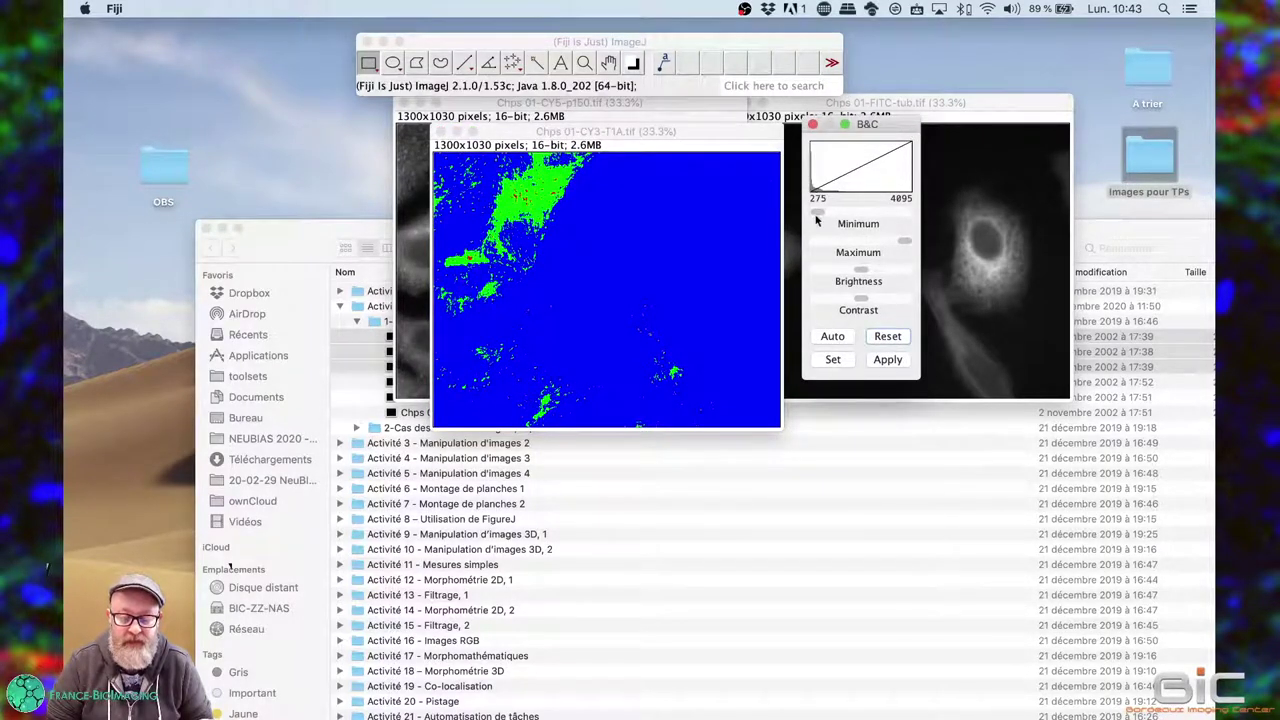
left_click_drag(905, 240, 837, 252)
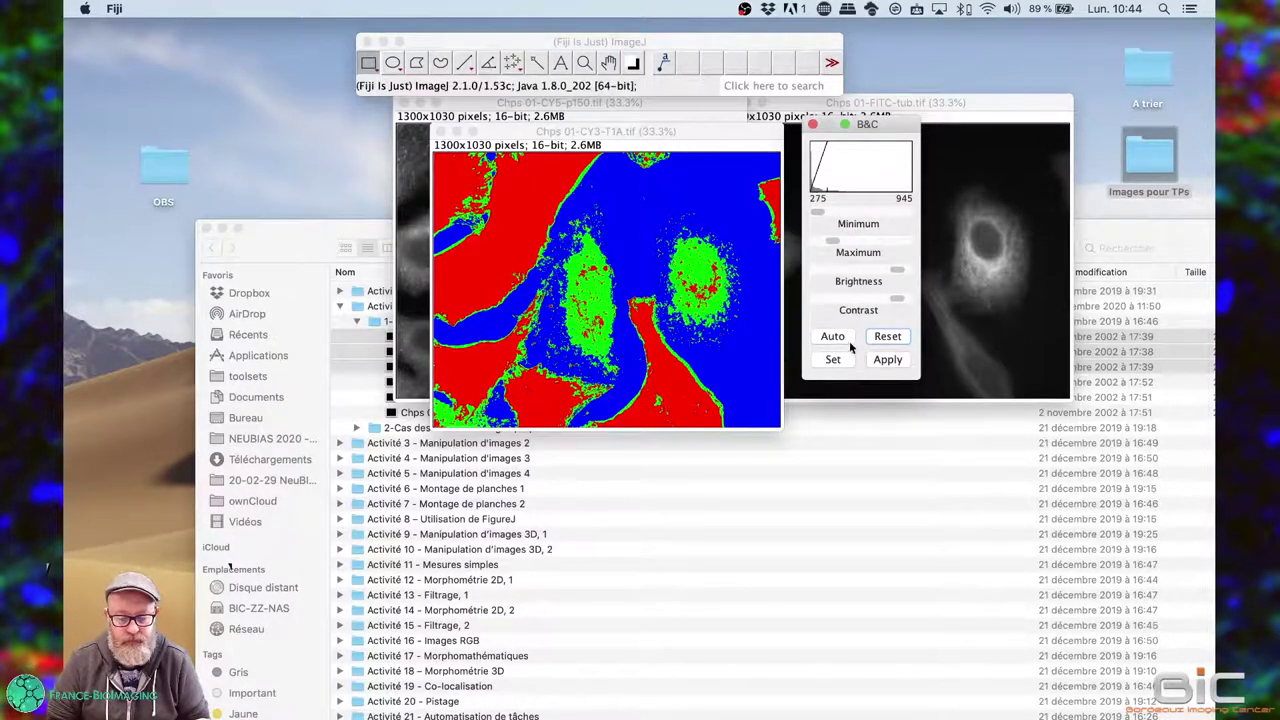
left_click(886, 338)
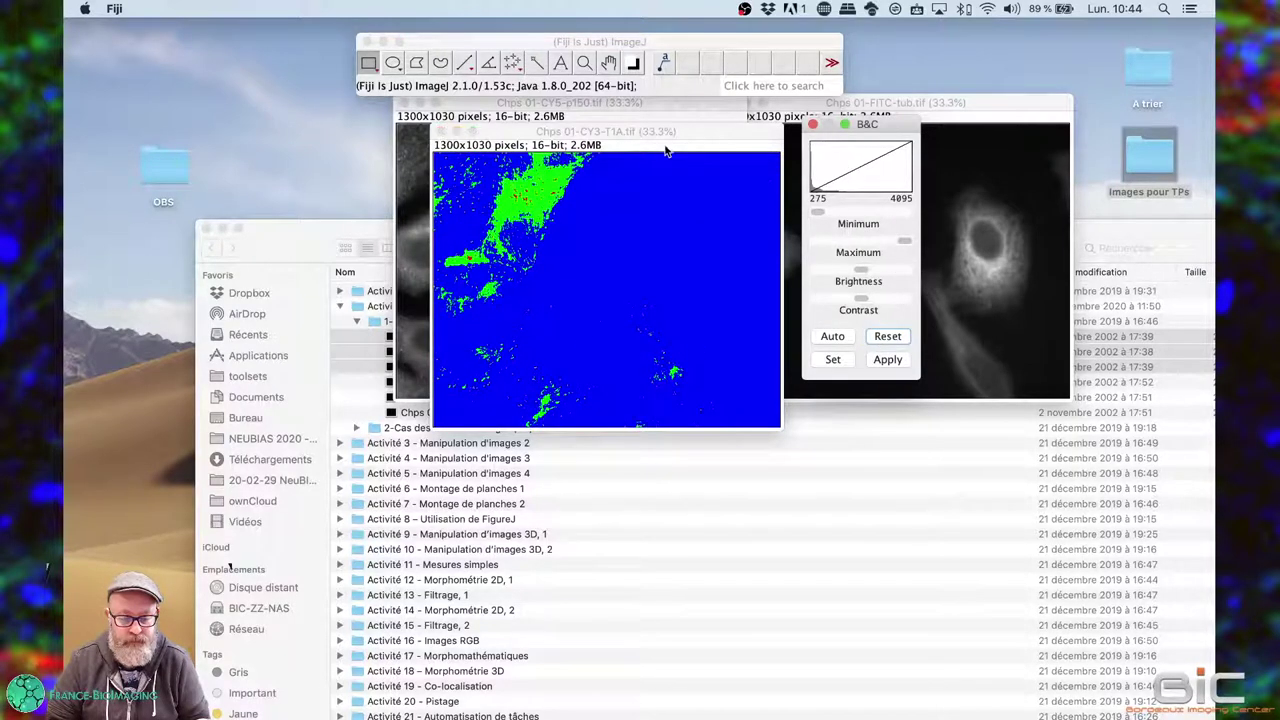
Step: Apply the Grays lookup table to the CY3-T1A image and arrange it and the Brightness/Contrast window clear of the other two images
left_click_drag(651, 137, 417, 155)
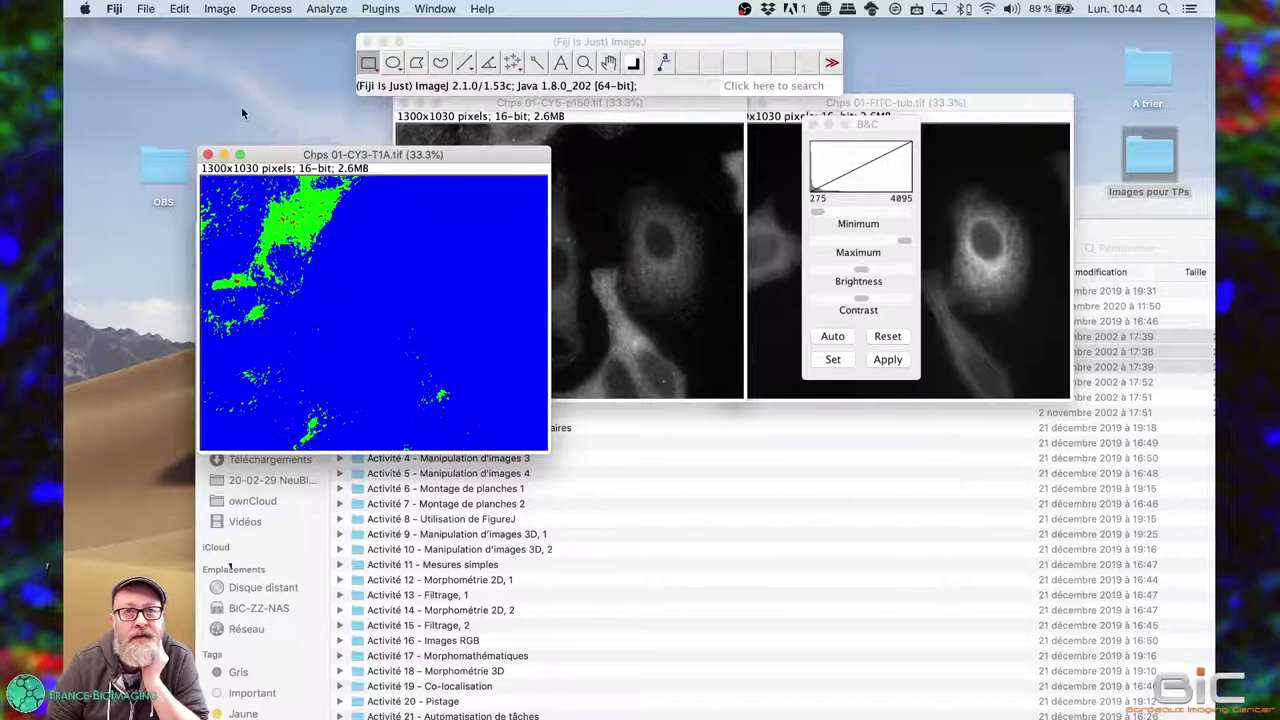
left_click(221, 9)
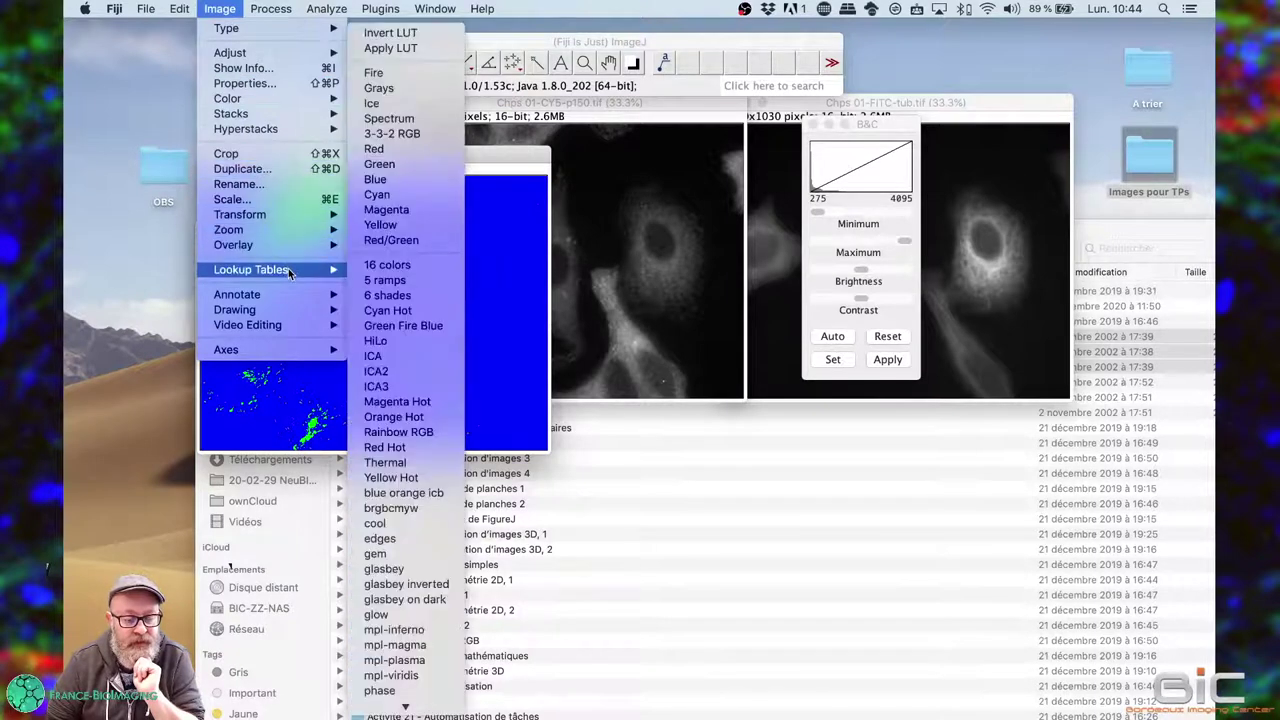
mouse_move(289, 272)
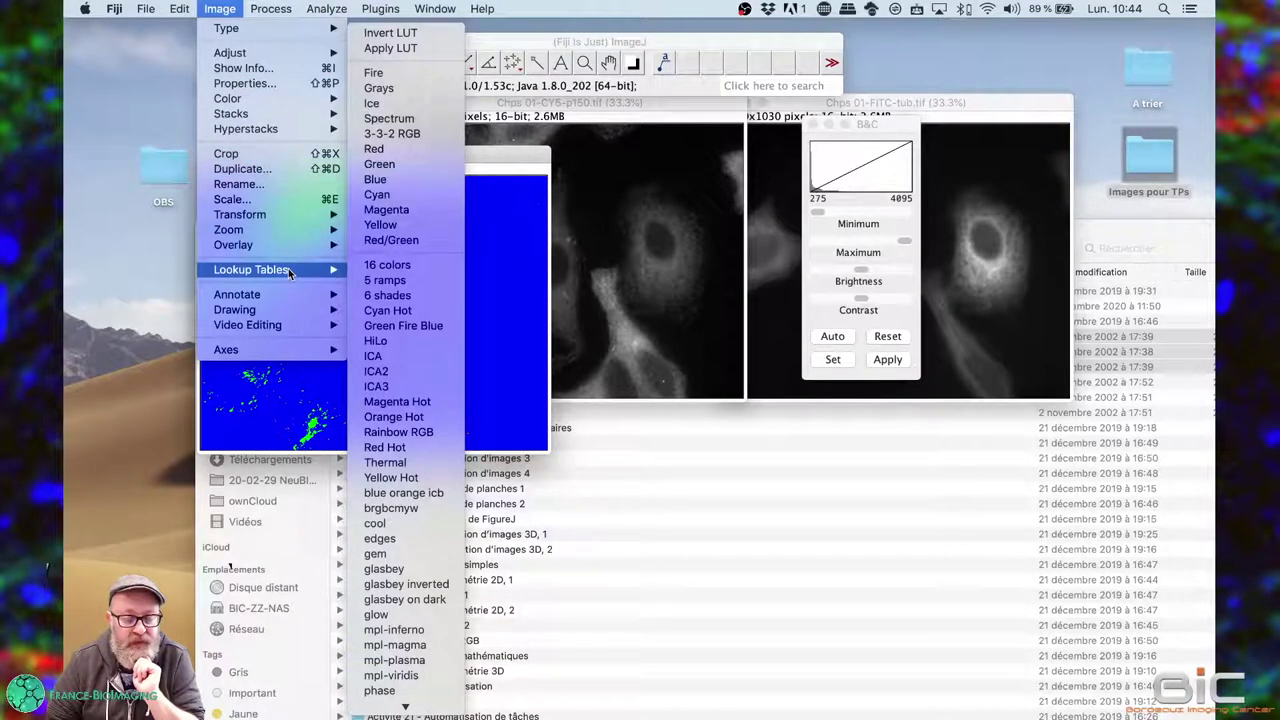
left_click(424, 93)
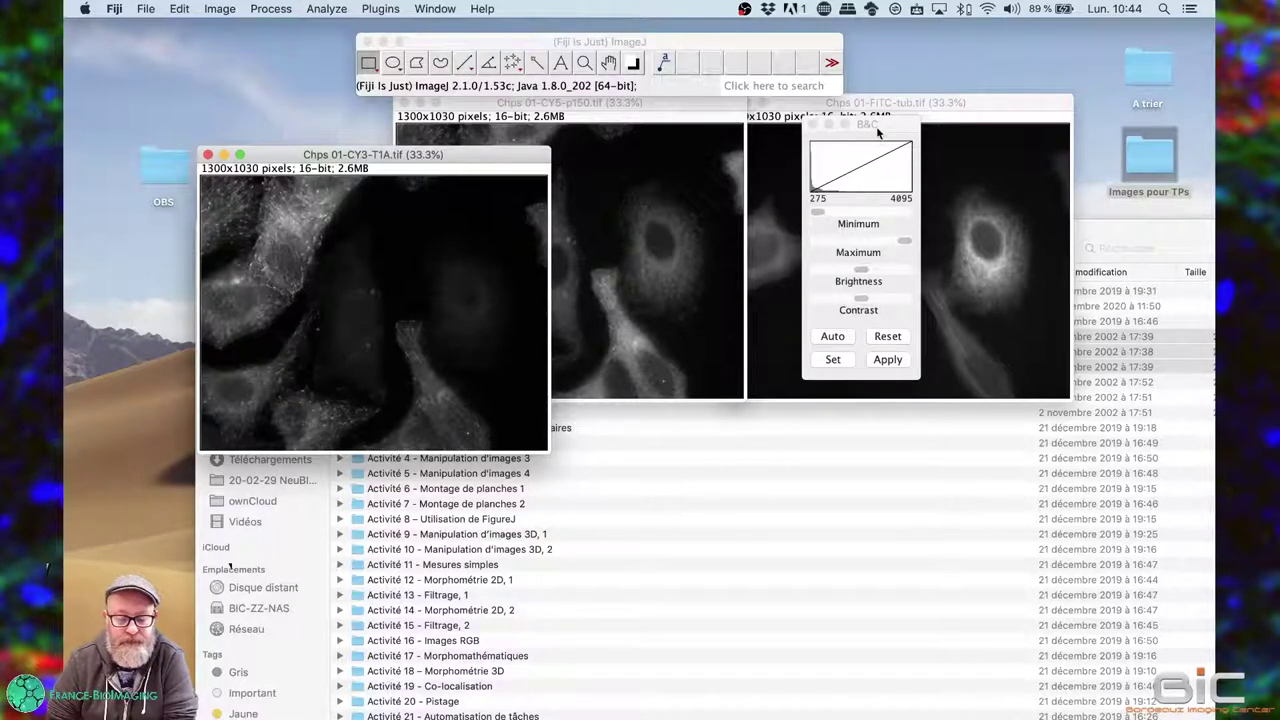
left_click_drag(878, 130, 1033, 458)
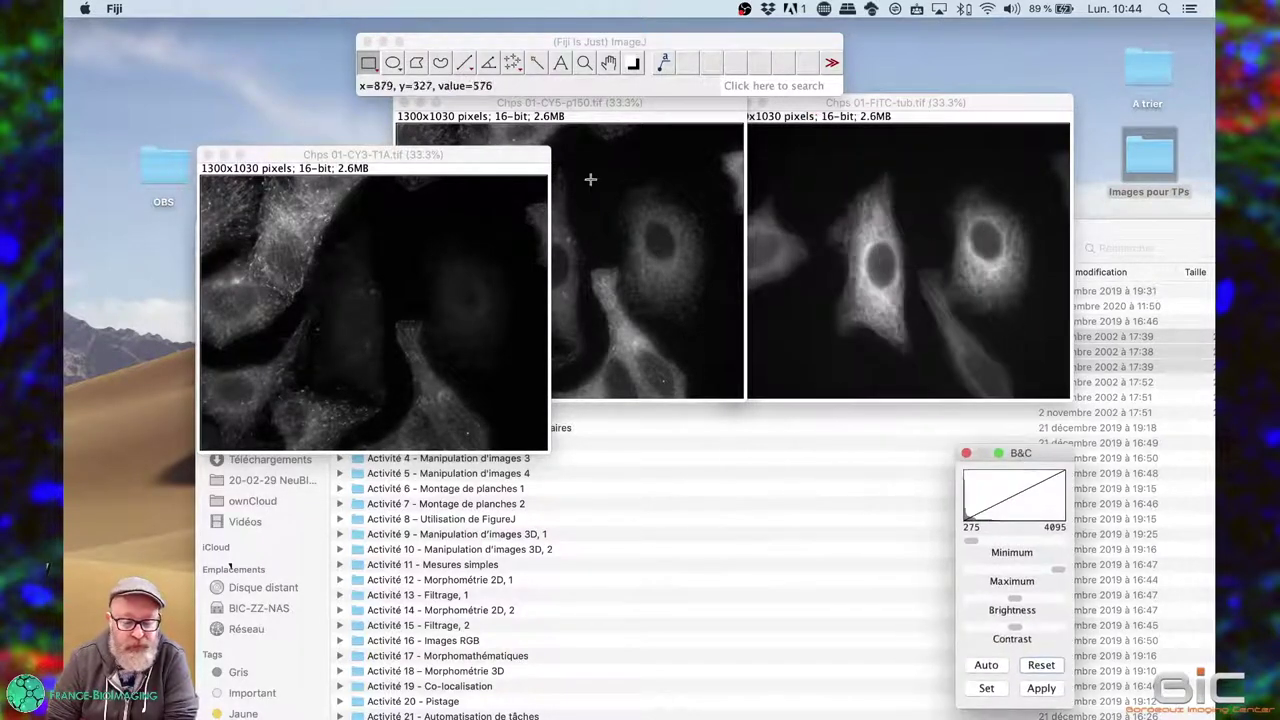
left_click_drag(491, 156, 681, 422)
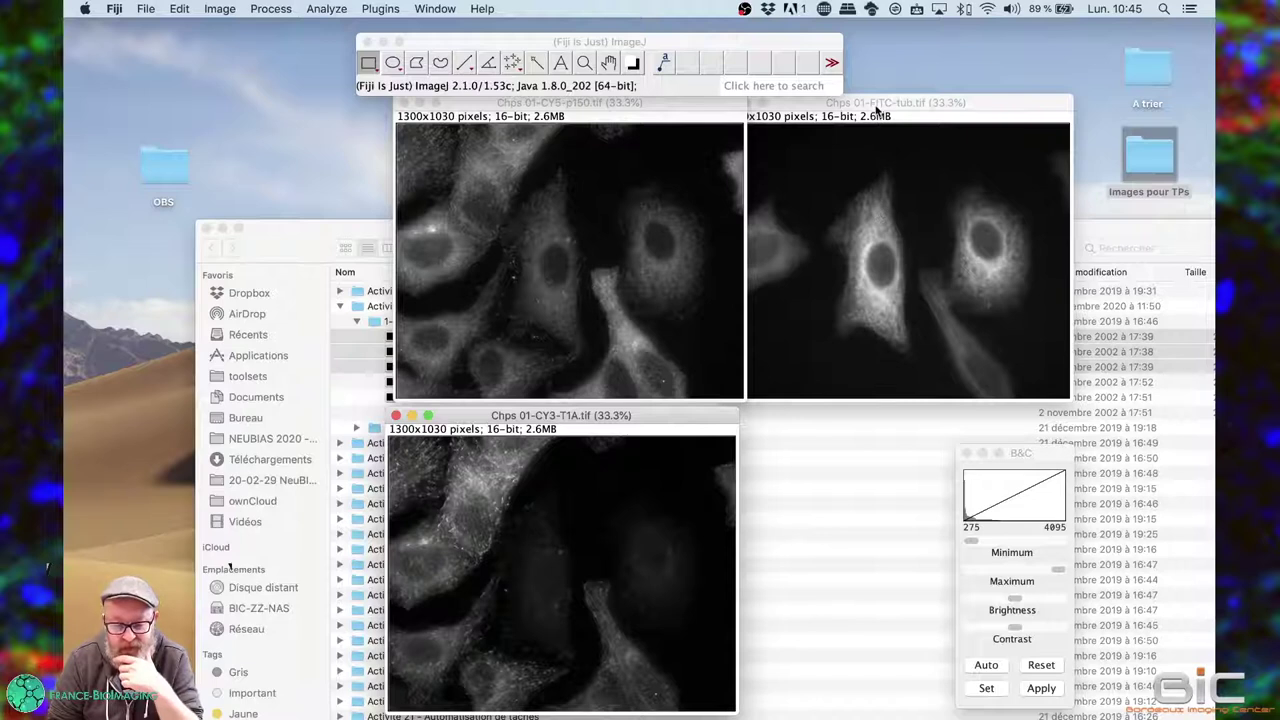
Step: Edit the FITC-tub image's lookup table so all 256 entries grade from black (0, 0, 0) to green (0, 255, 0), and apply it
left_click(876, 108)
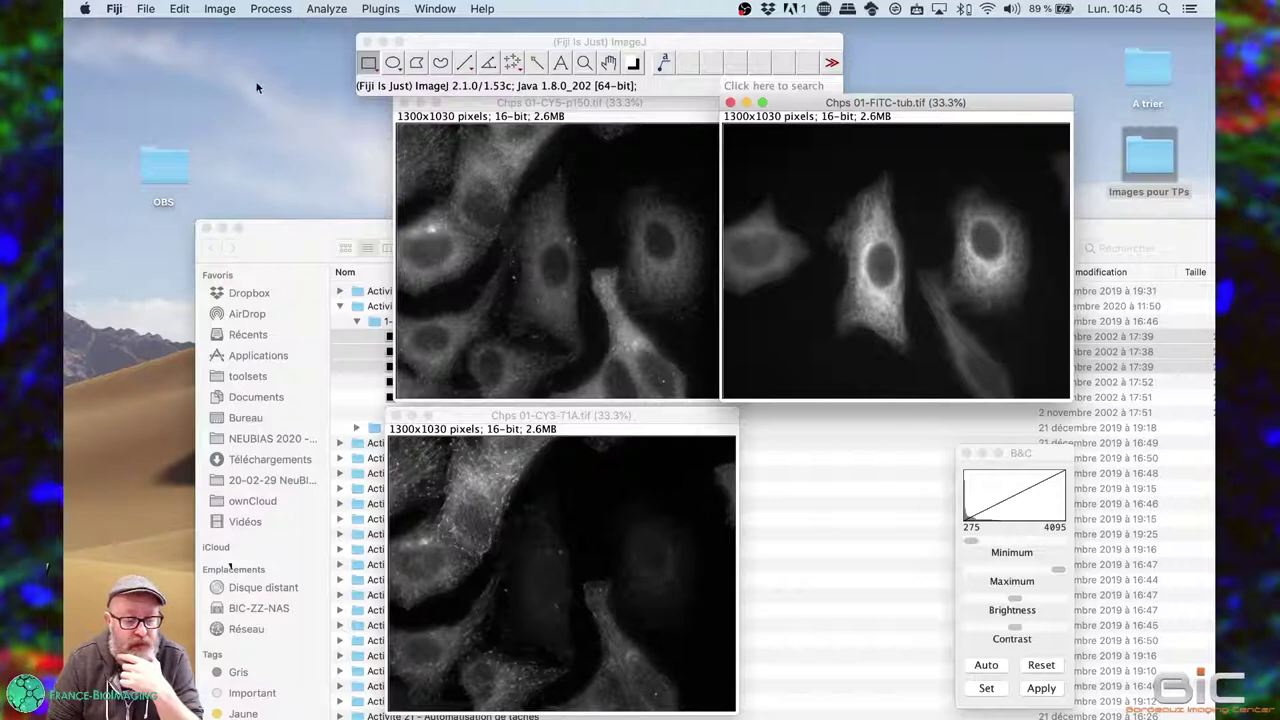
left_click(222, 12)
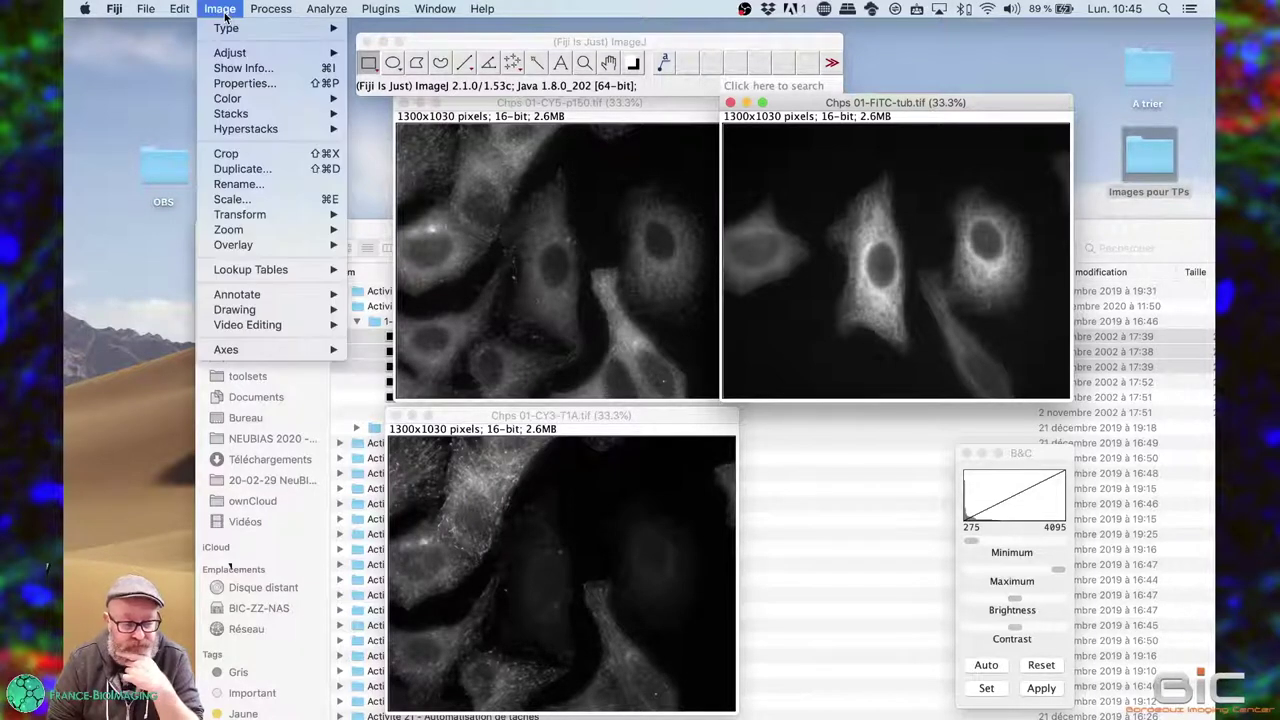
mouse_move(265, 100)
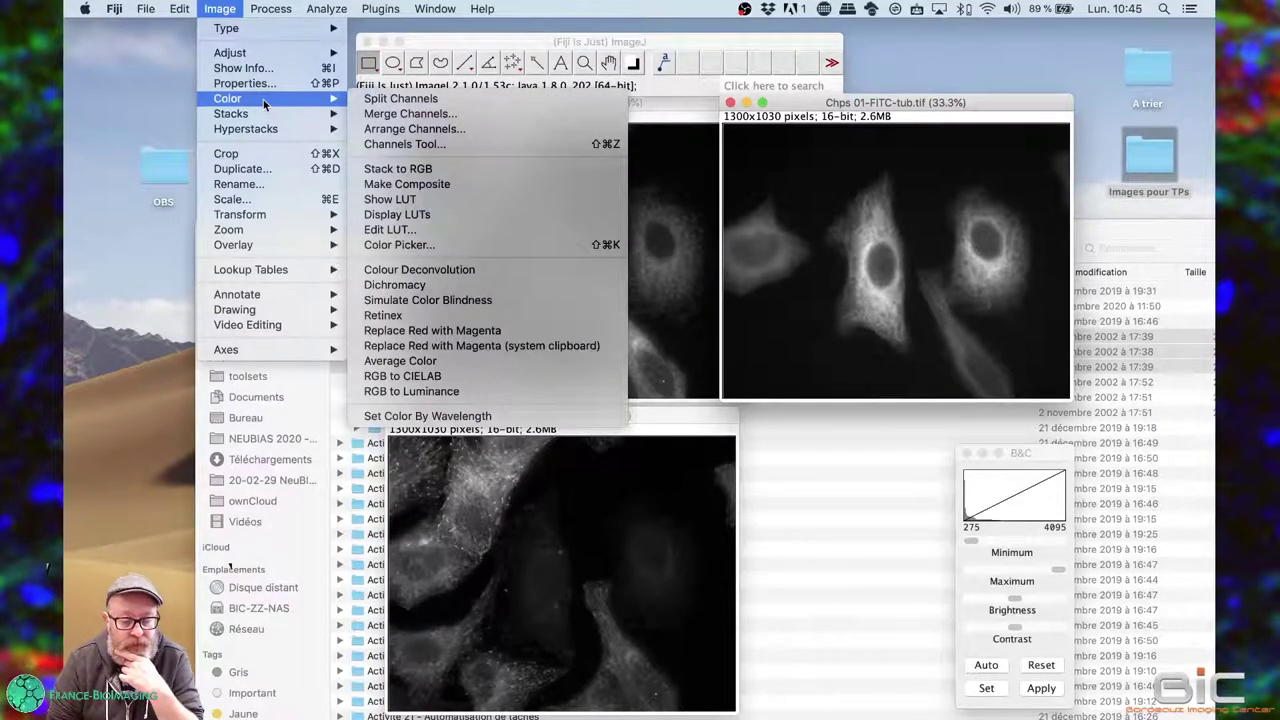
left_click(421, 236)
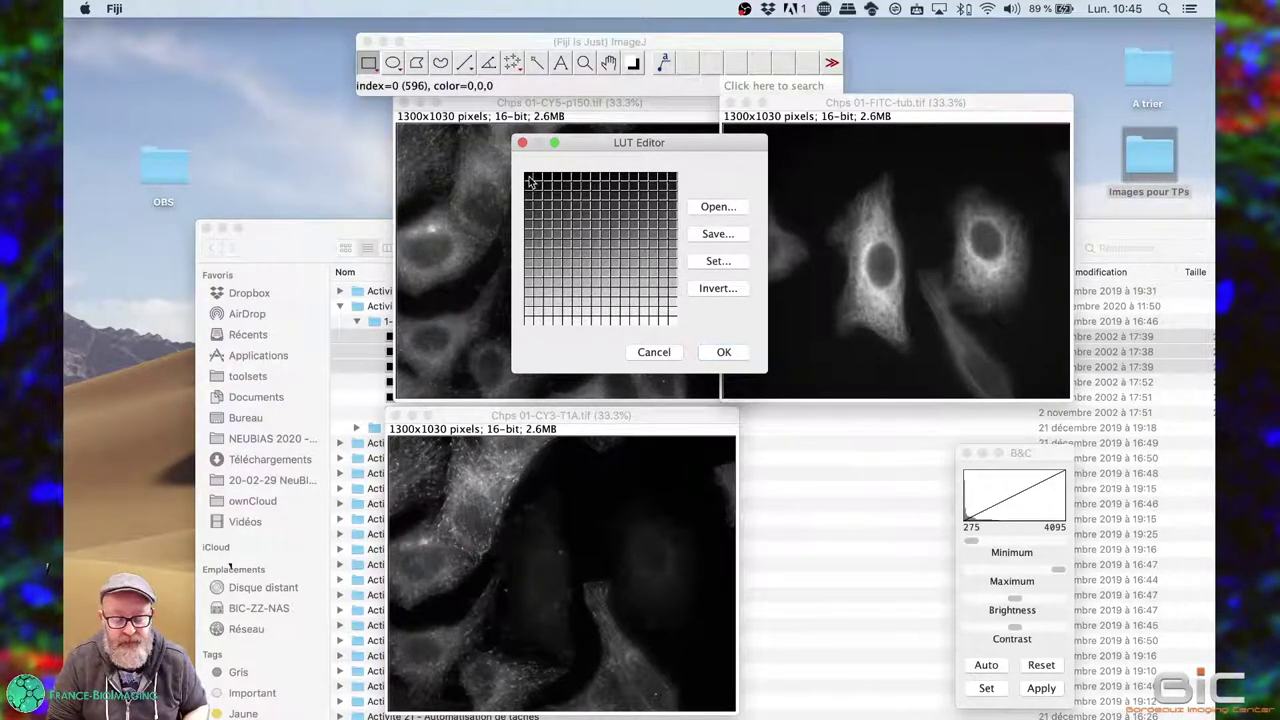
left_click_drag(531, 181, 543, 190)
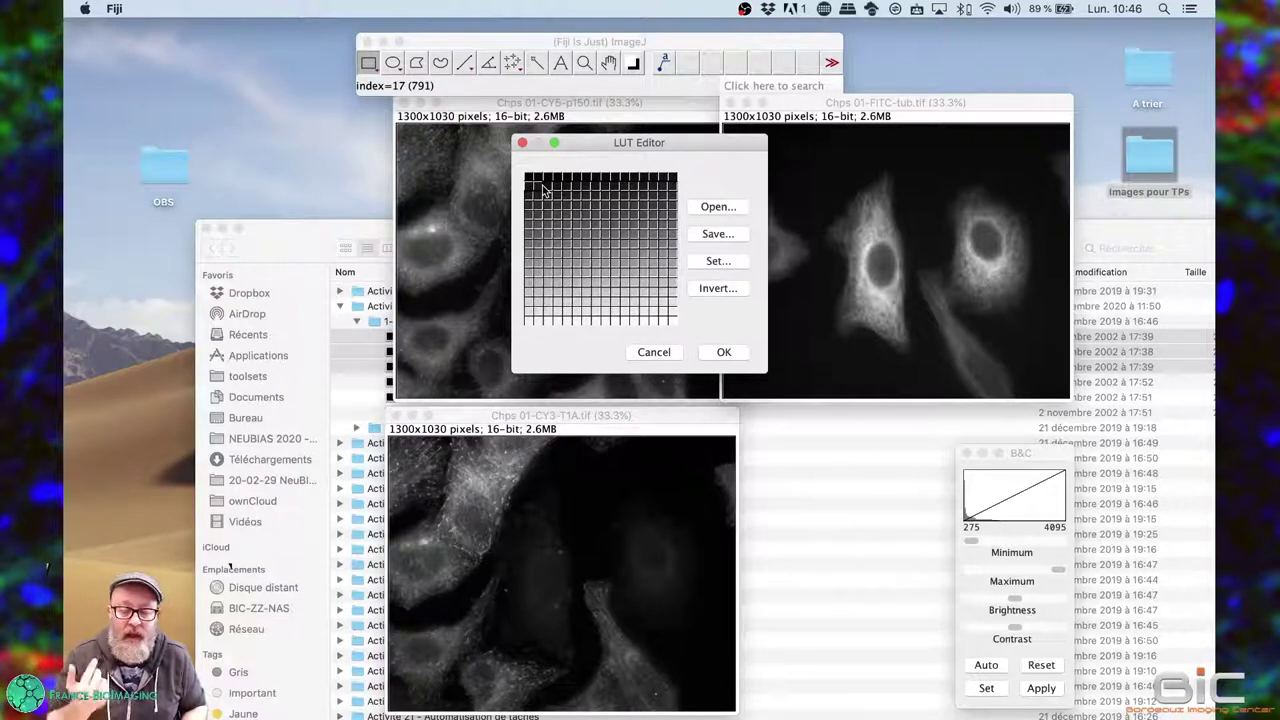
left_click_drag(543, 190, 676, 328)
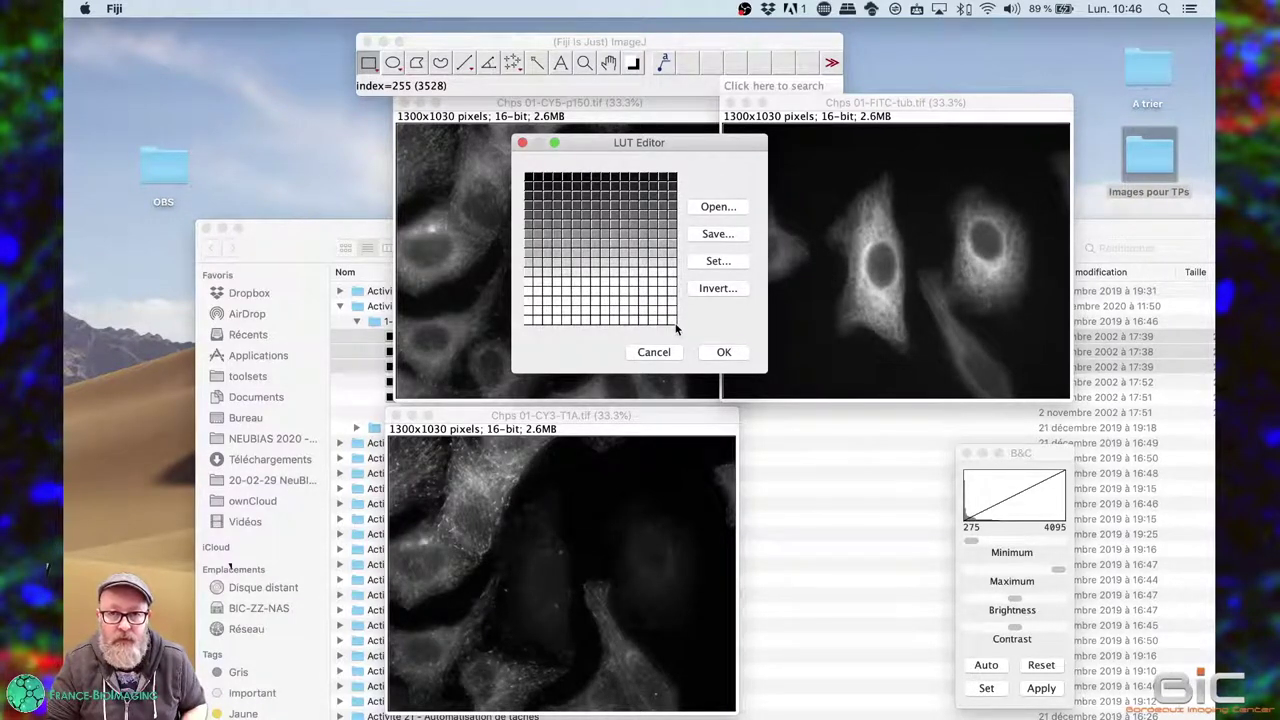
left_click_drag(676, 328, 676, 328)
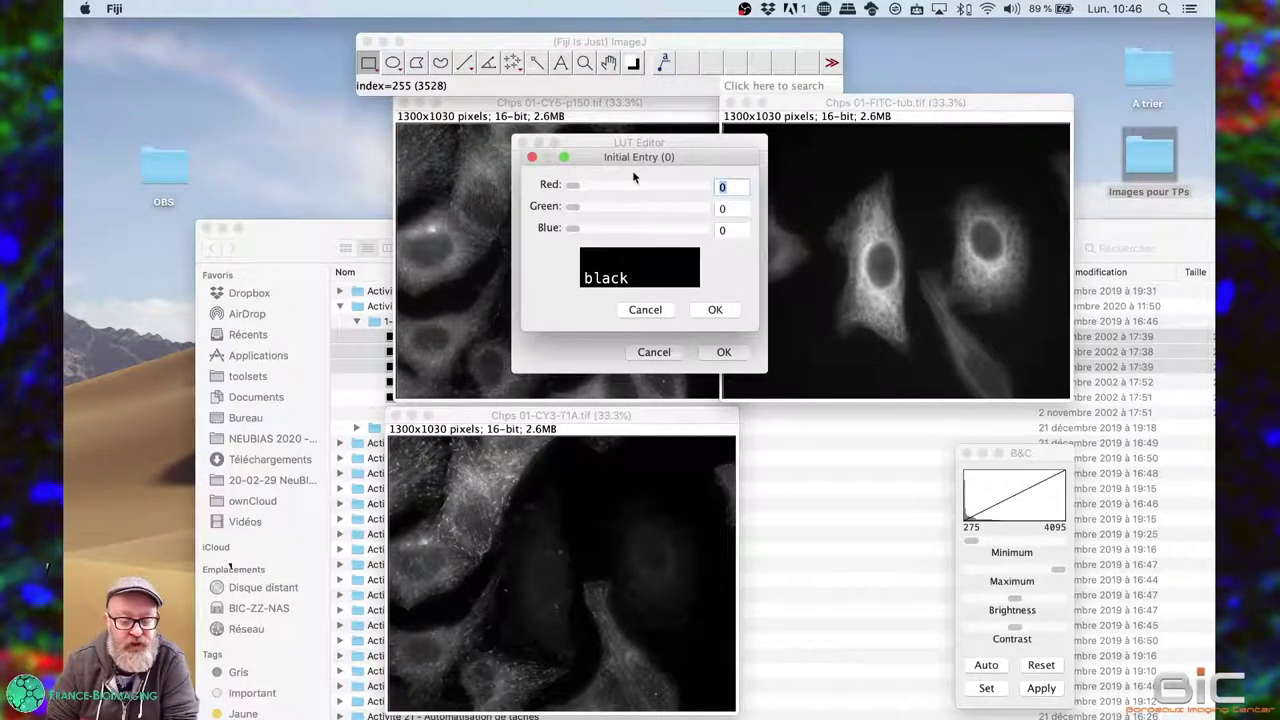
left_click(725, 312)
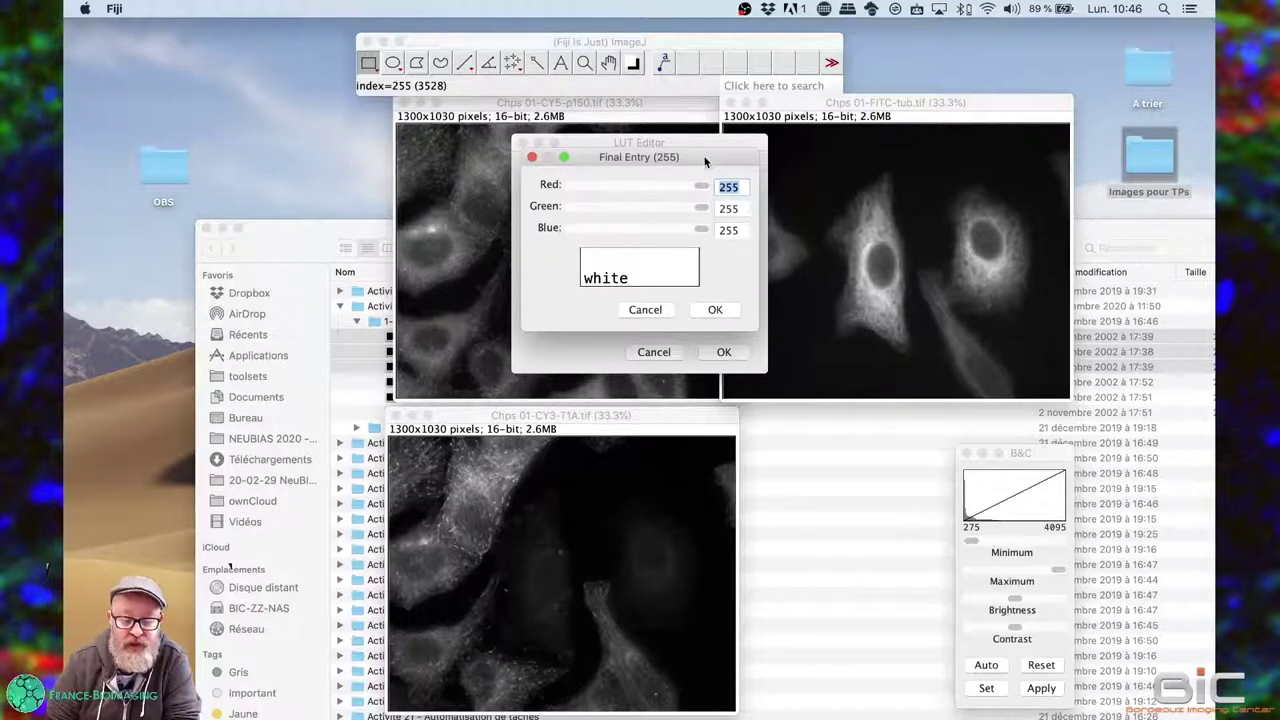
left_click_drag(702, 189, 562, 186)
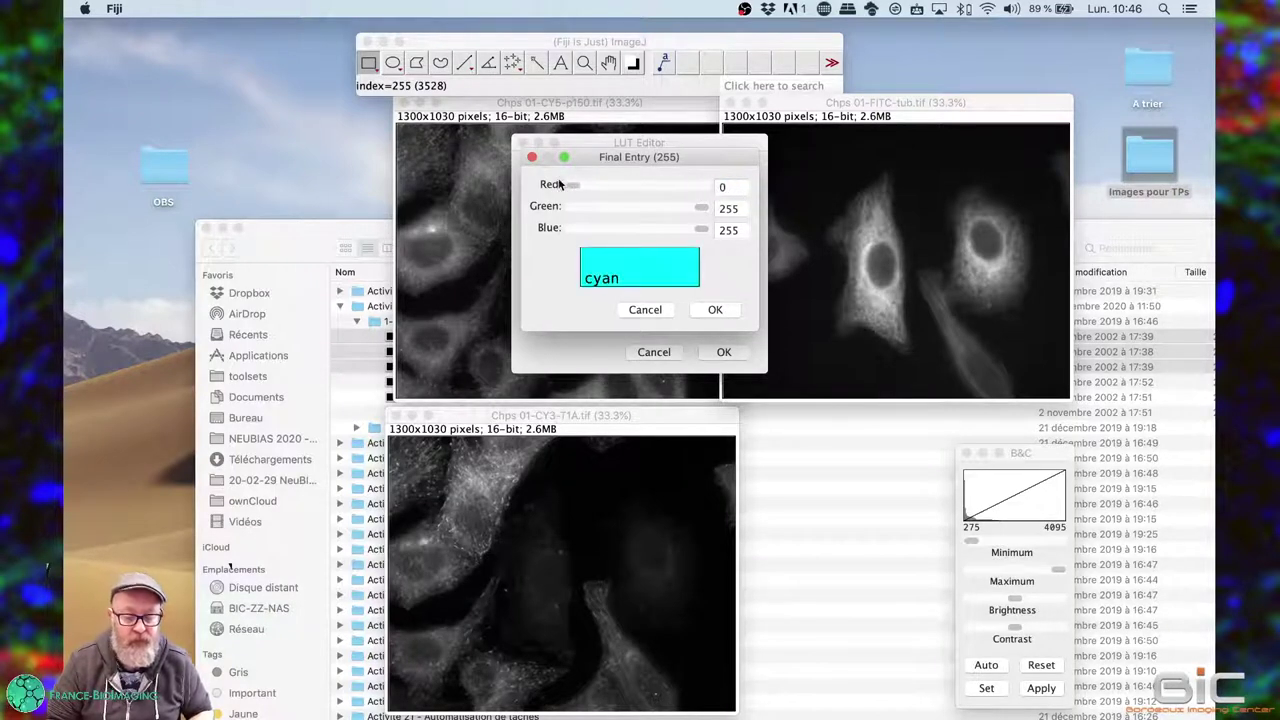
left_click_drag(704, 229, 576, 228)
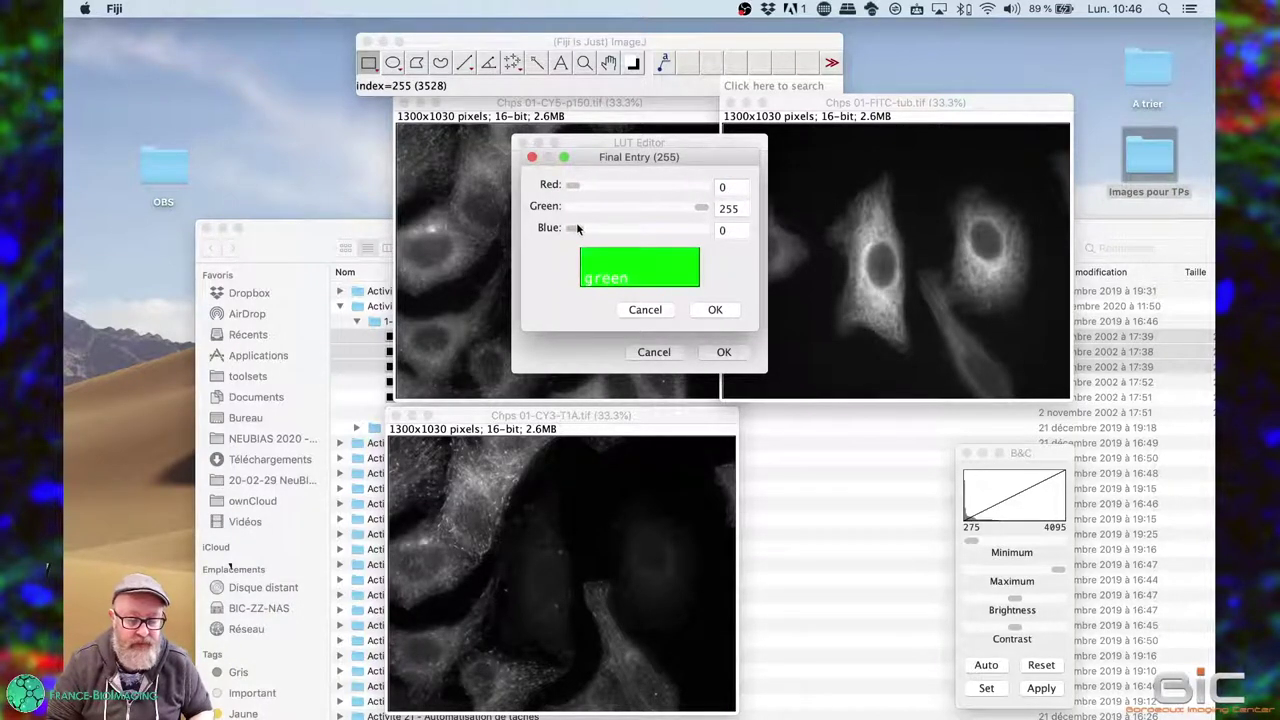
left_click(715, 310)
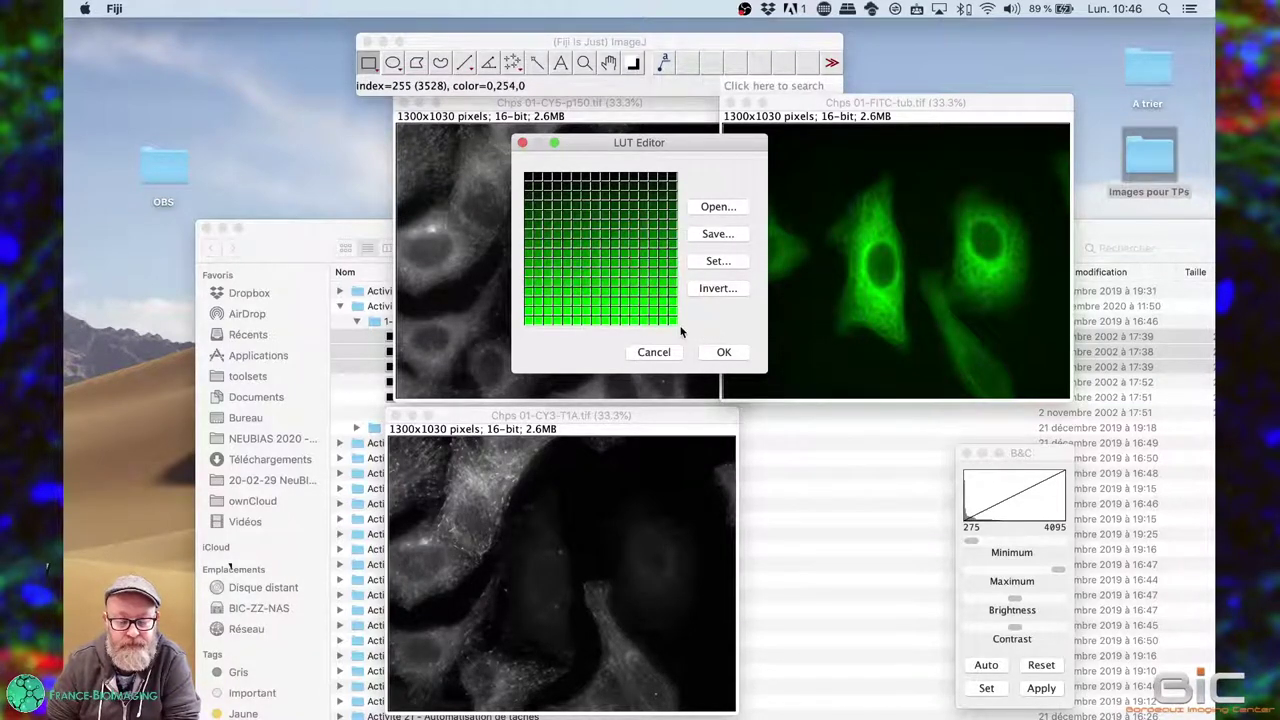
left_click(724, 352)
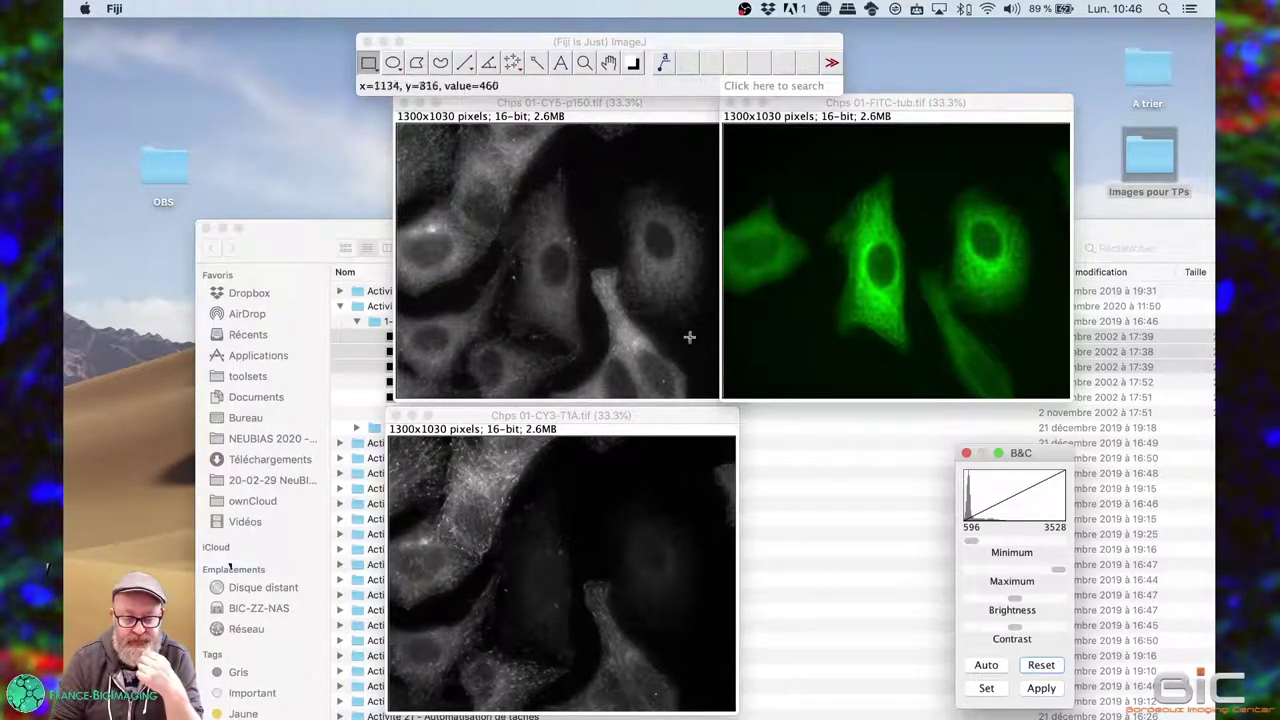
Step: Apply the preset Blue lookup table to the CY5-p150 image
left_click(576, 111)
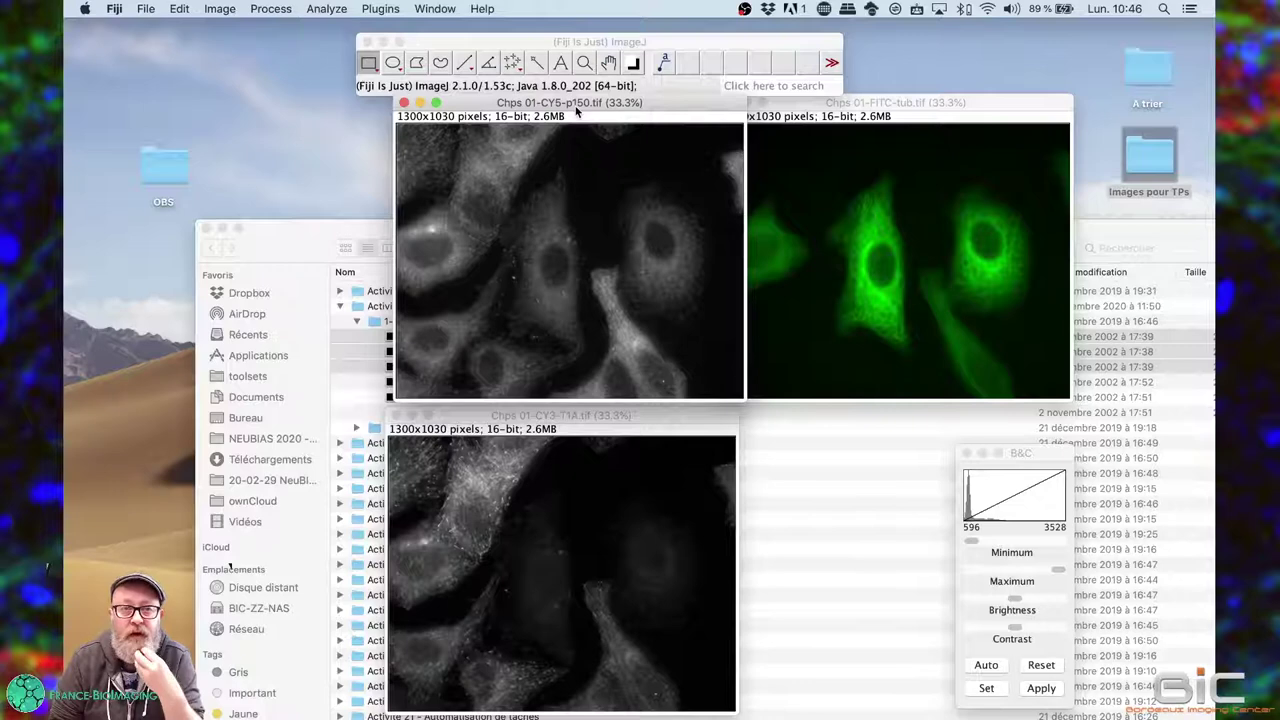
left_click(220, 8)
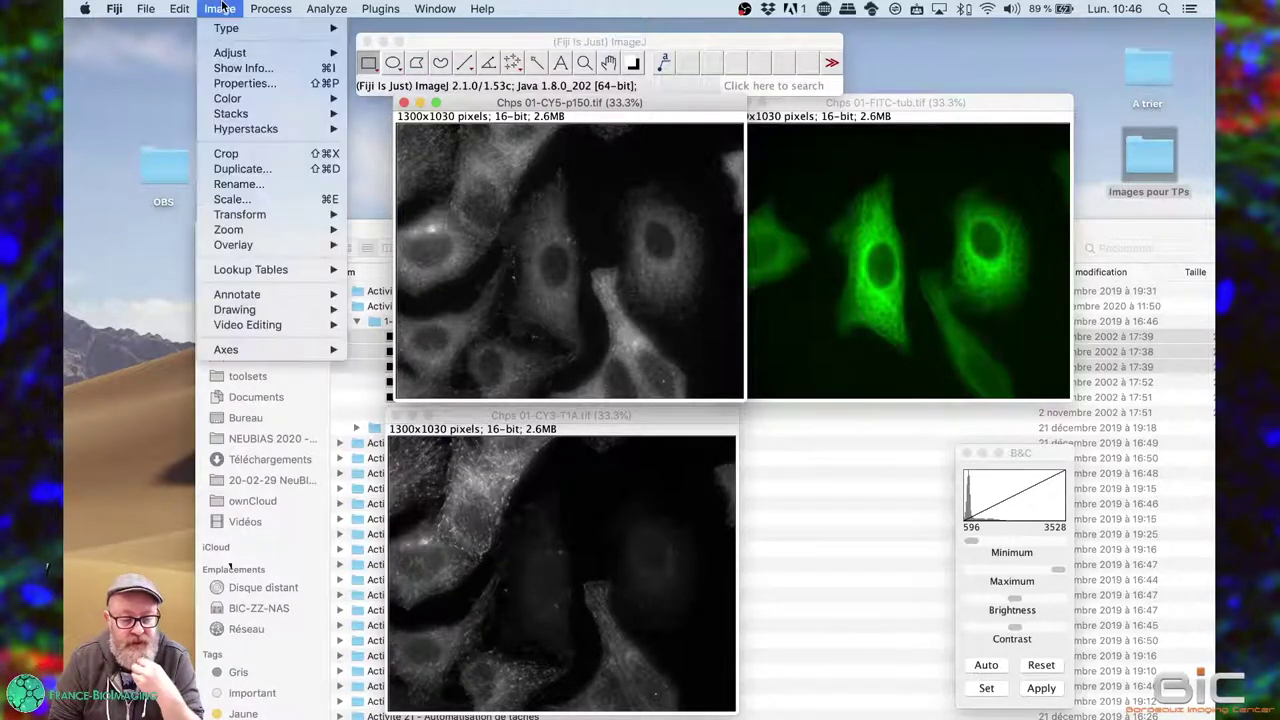
mouse_move(311, 273)
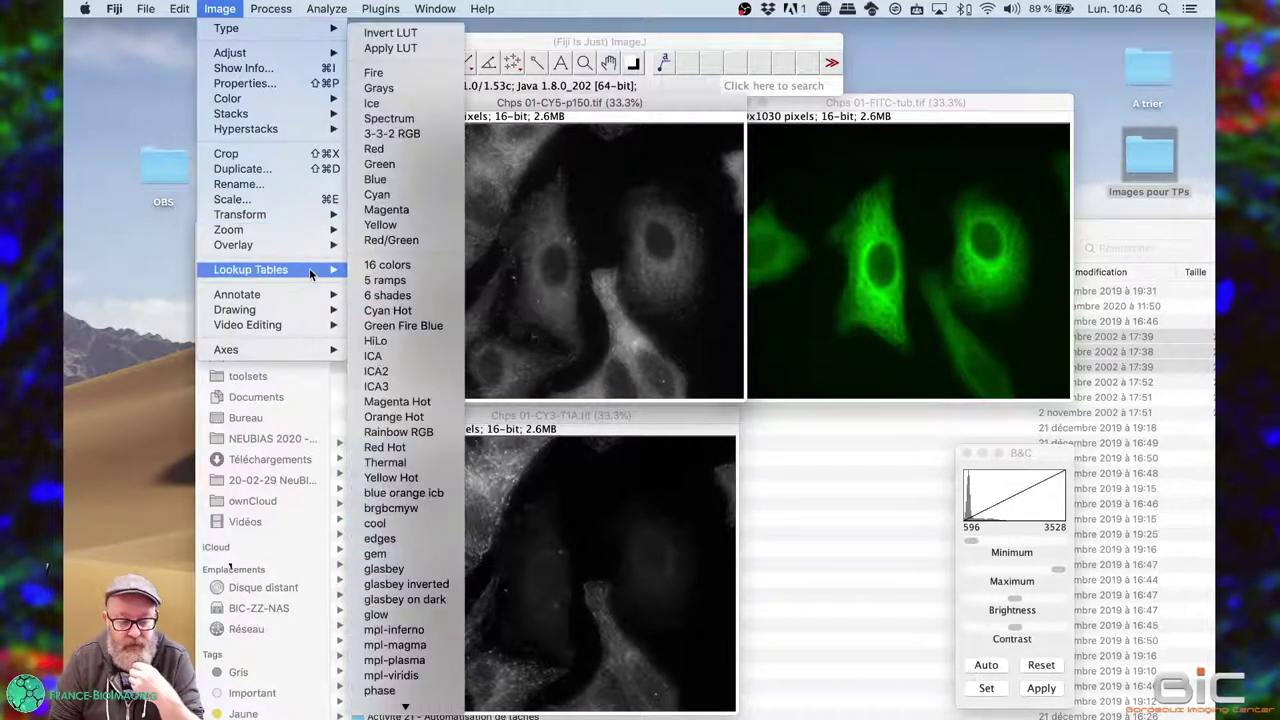
left_click(447, 186)
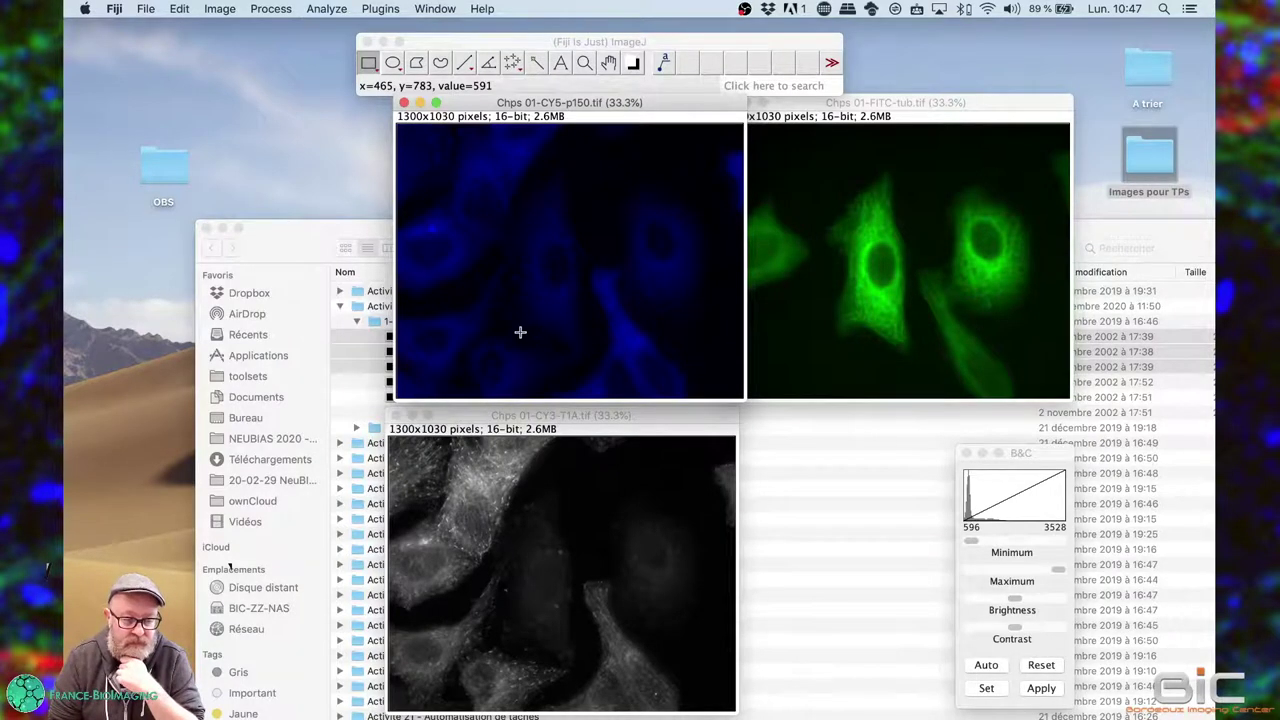
Step: Merge the images into a composite with CY3-T1A as red, CY5-p150 as green and FITC-tub as blue, ignoring the source LUTs
left_click(221, 10)
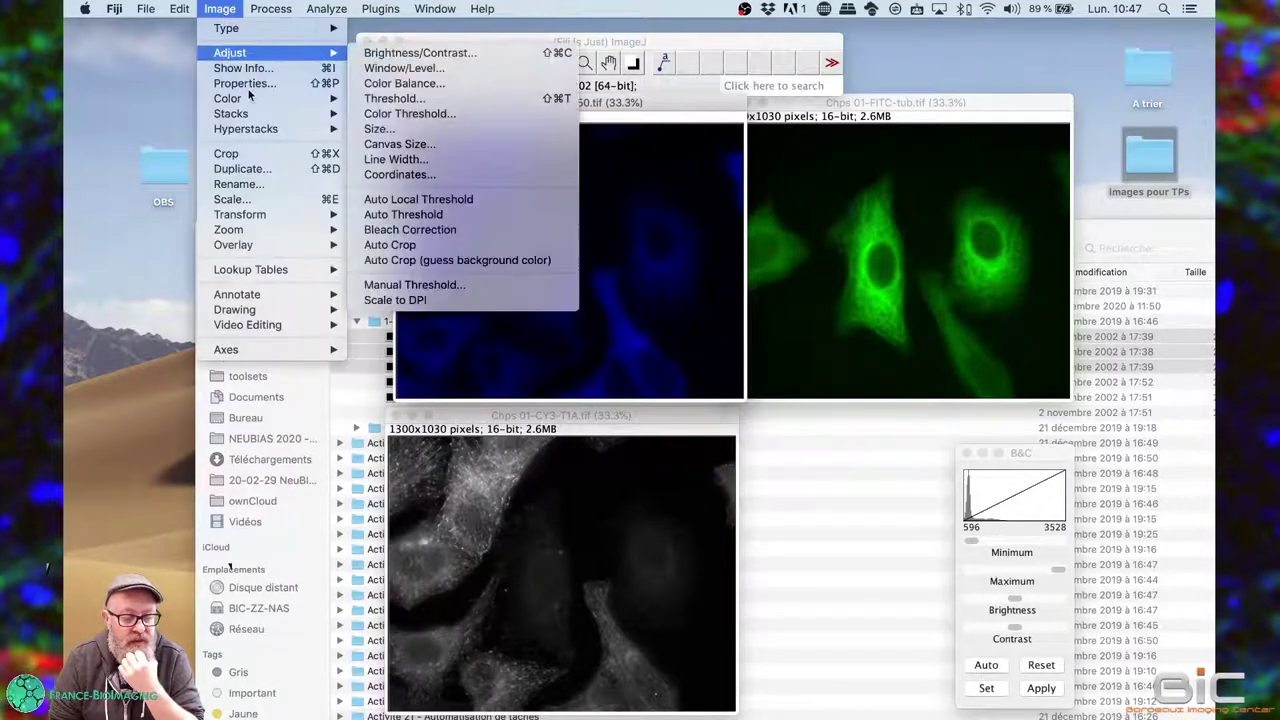
mouse_move(254, 99)
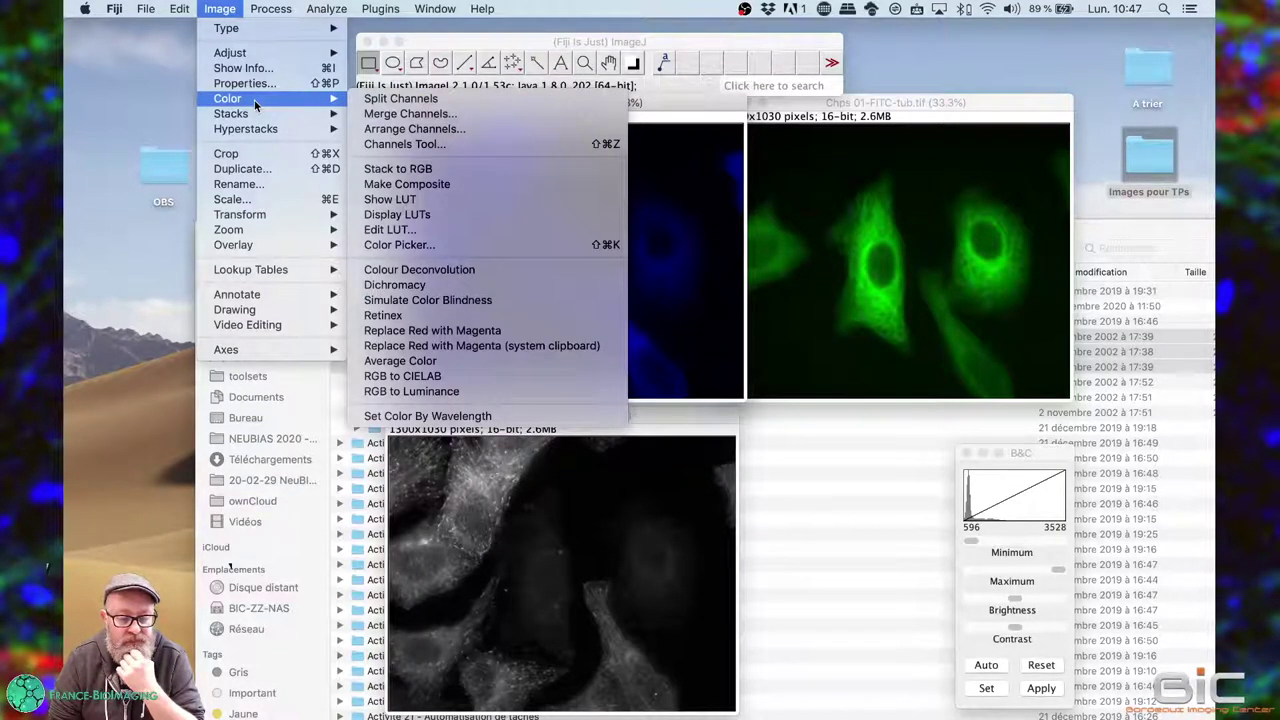
left_click(393, 116)
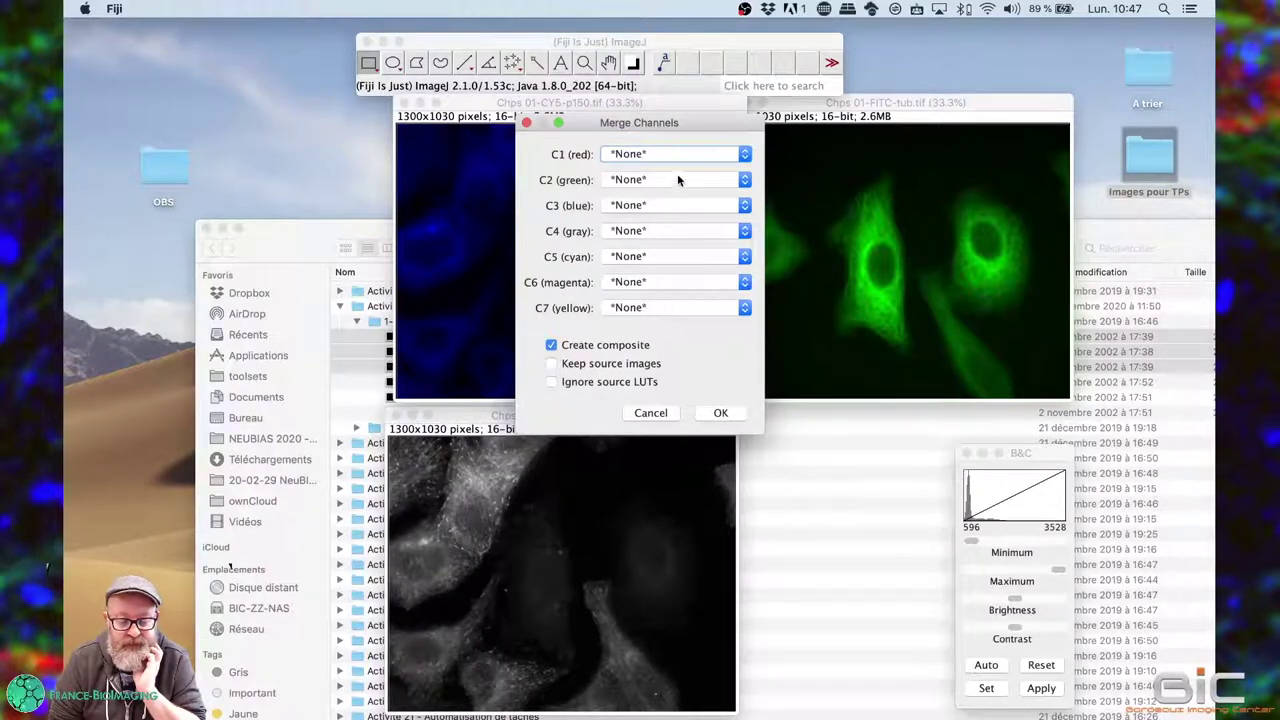
left_click(552, 382)
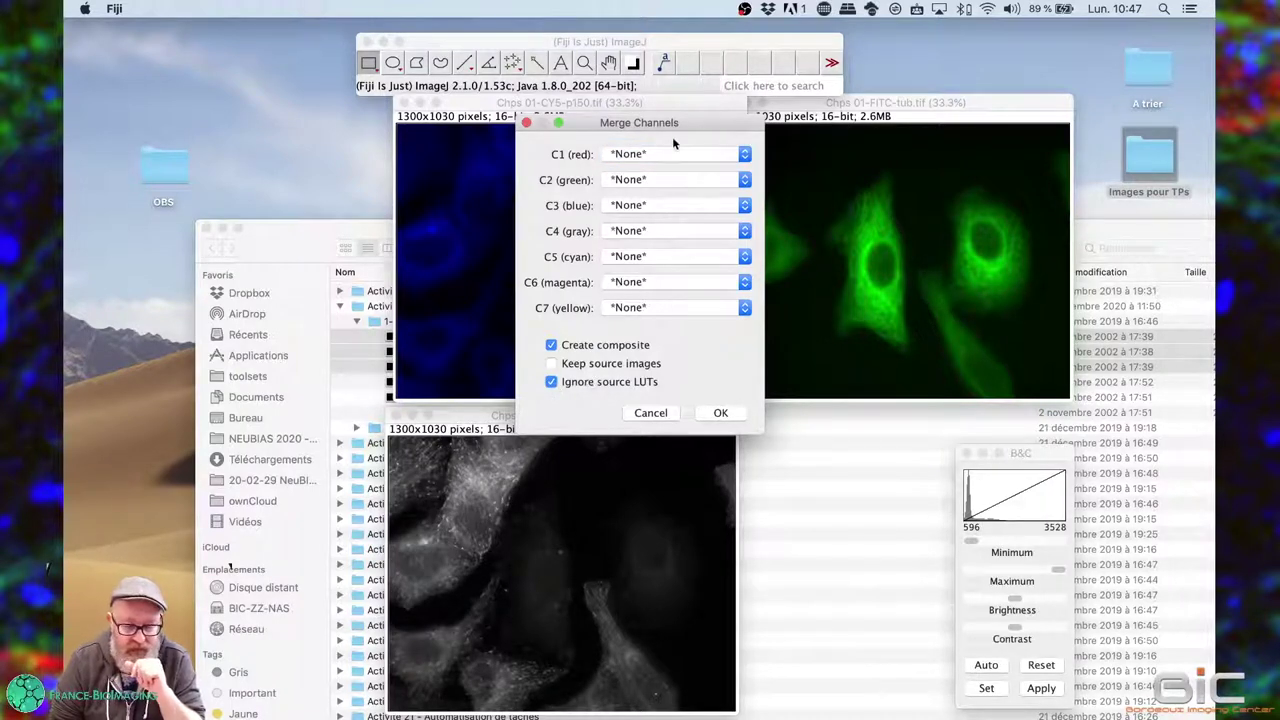
left_click(624, 155)
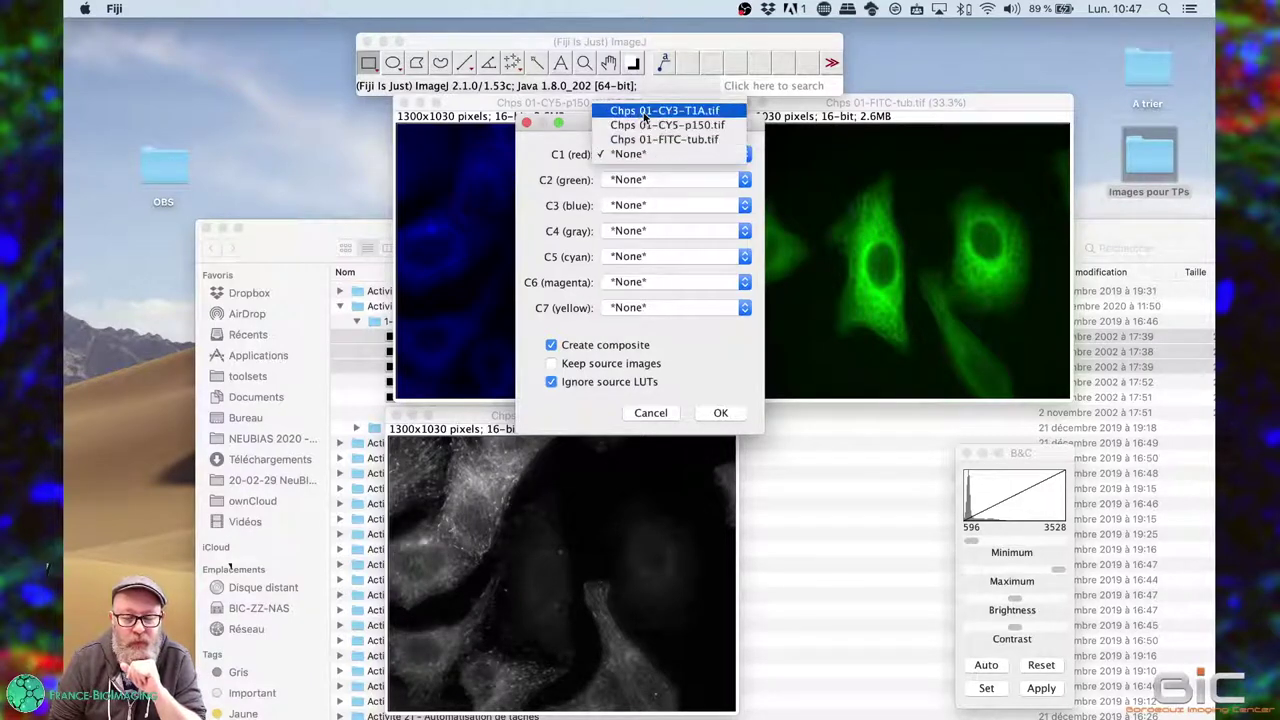
left_click(641, 110)
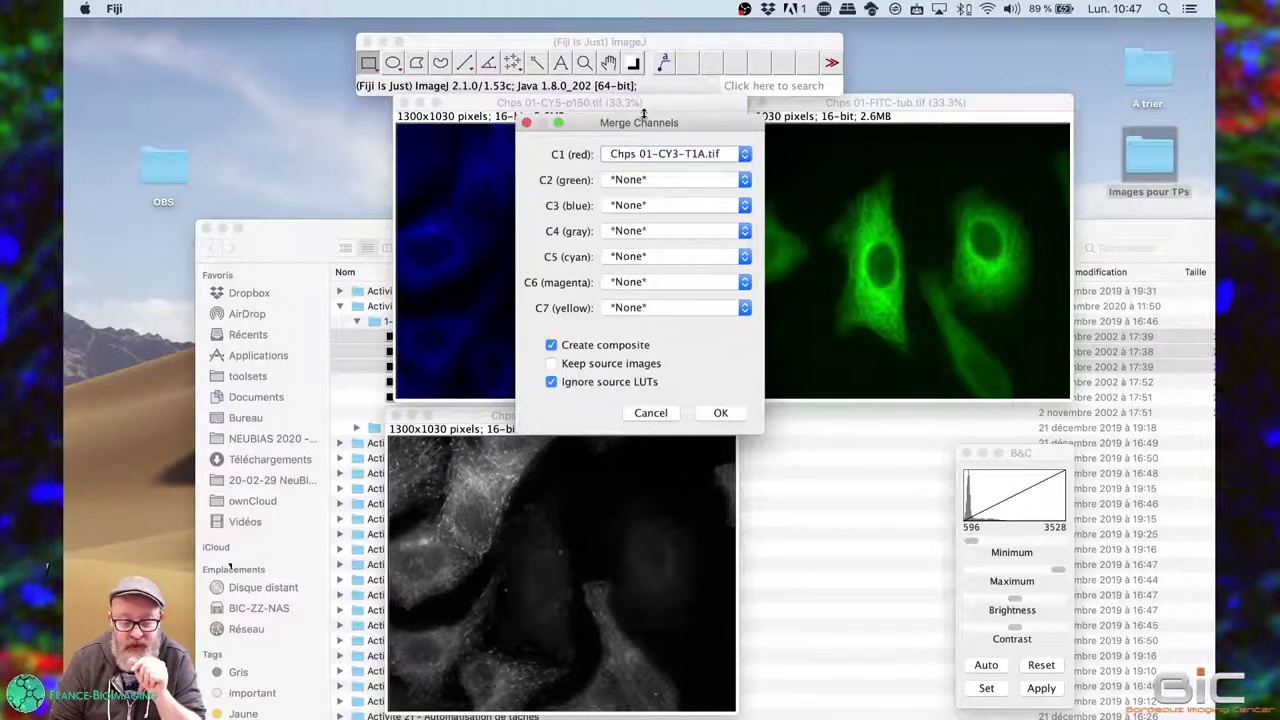
left_click(622, 181)
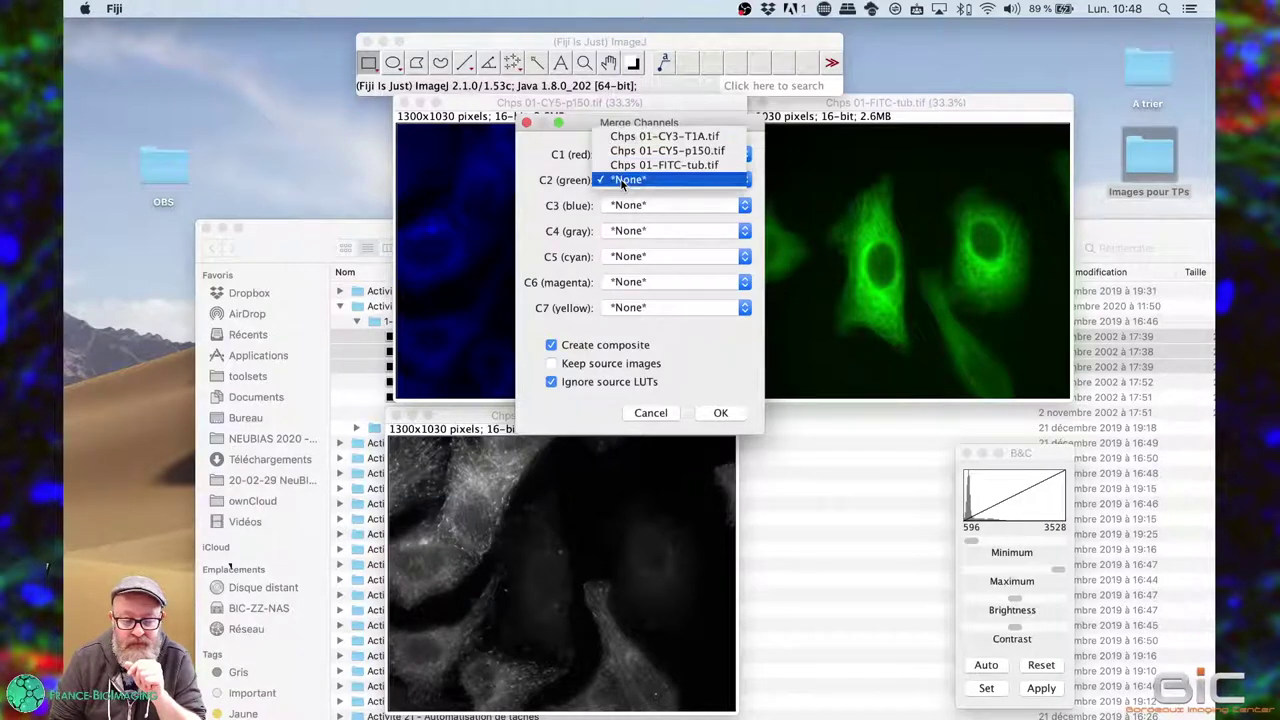
left_click(638, 155)
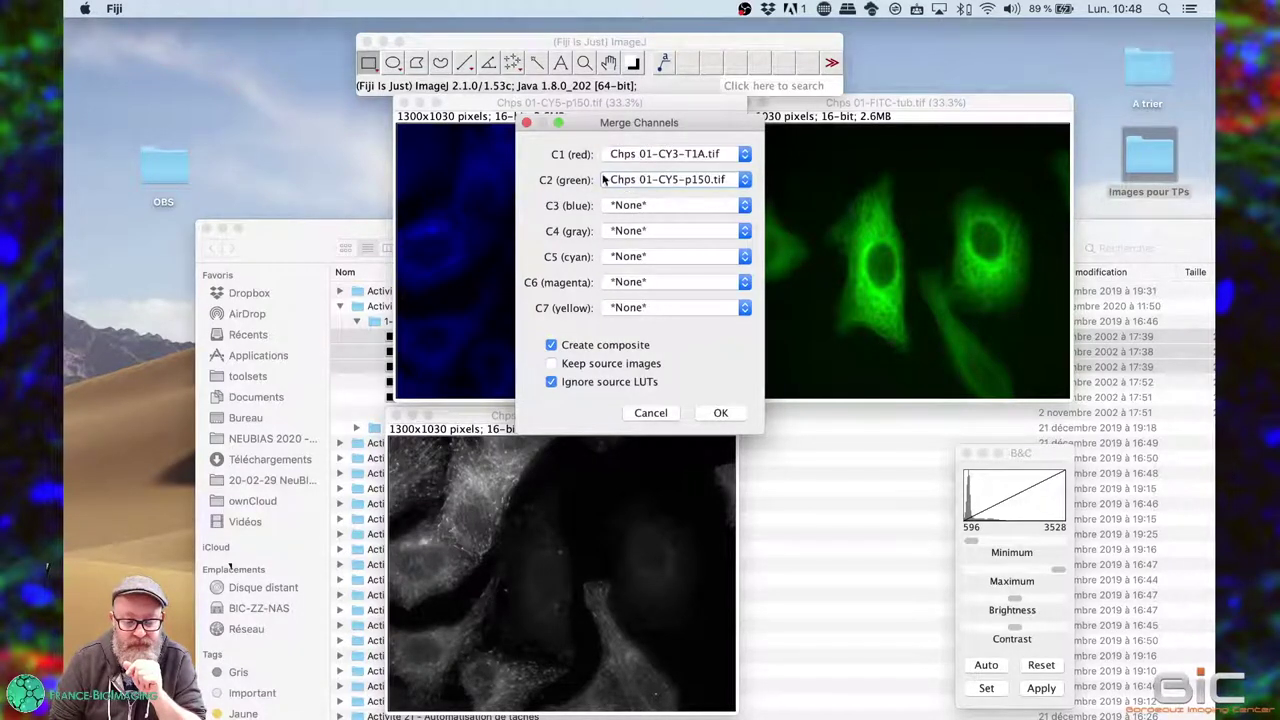
left_click(630, 206)
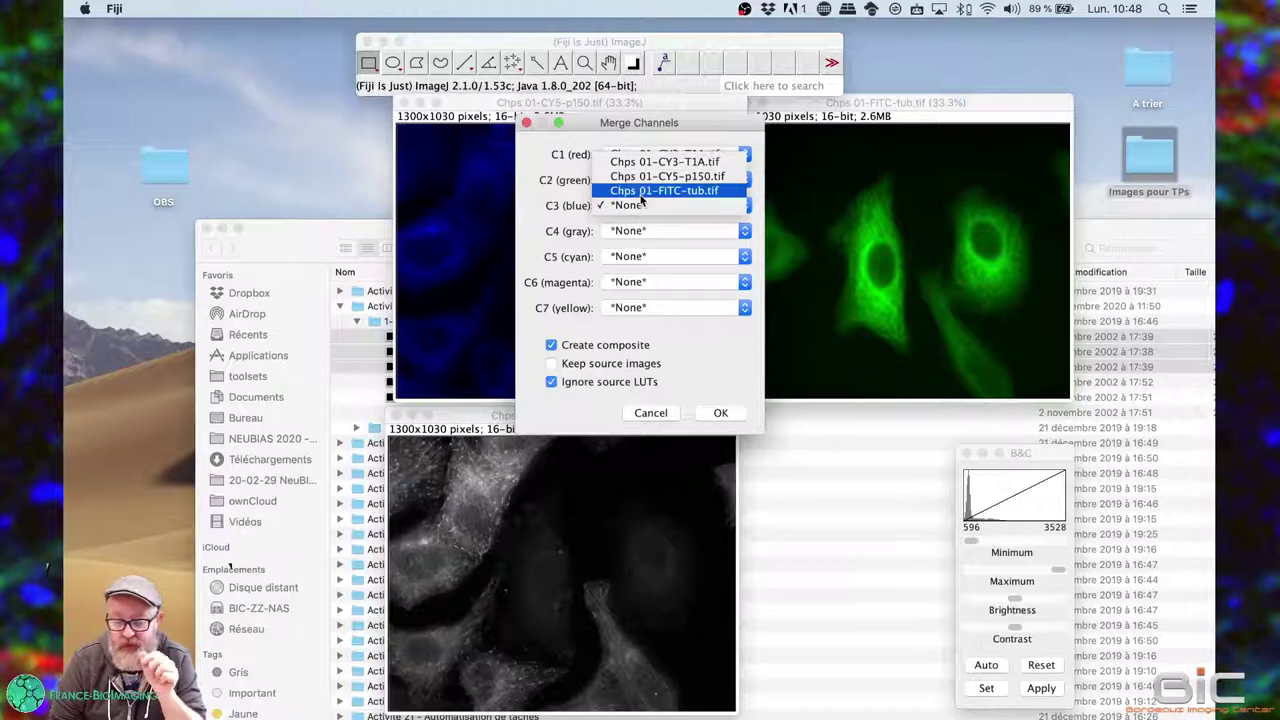
left_click(641, 194)
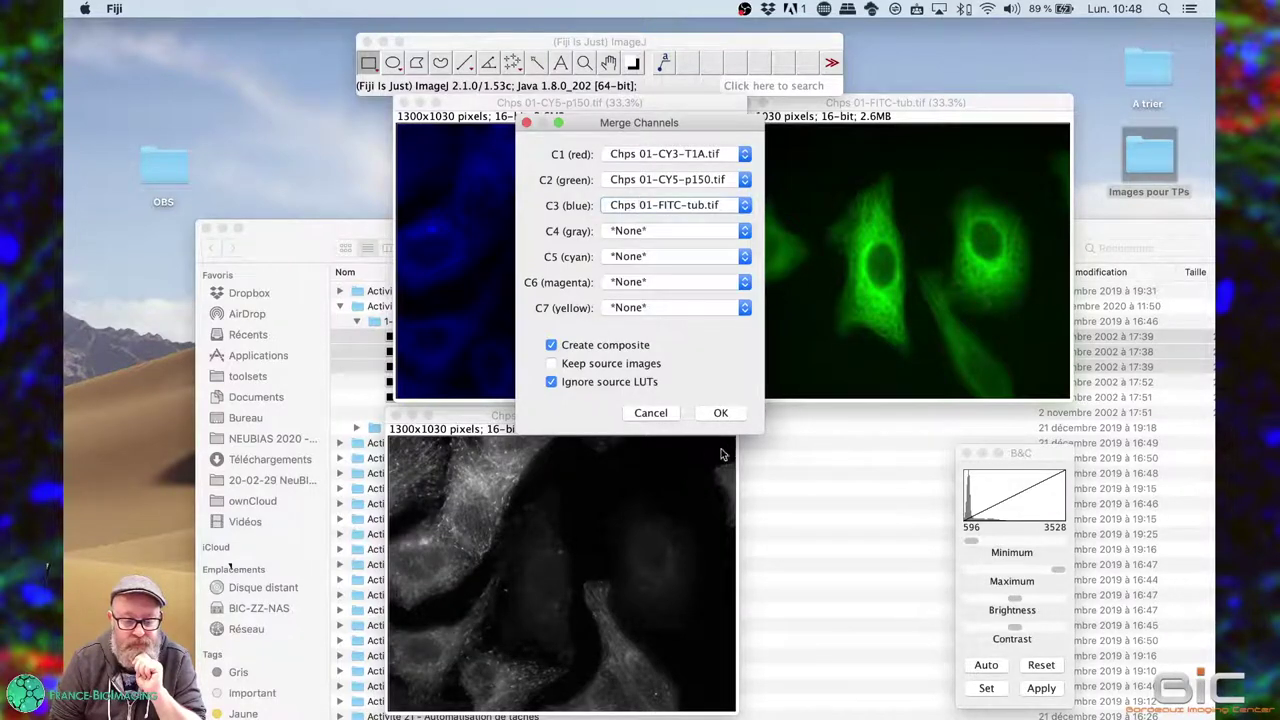
left_click(720, 413)
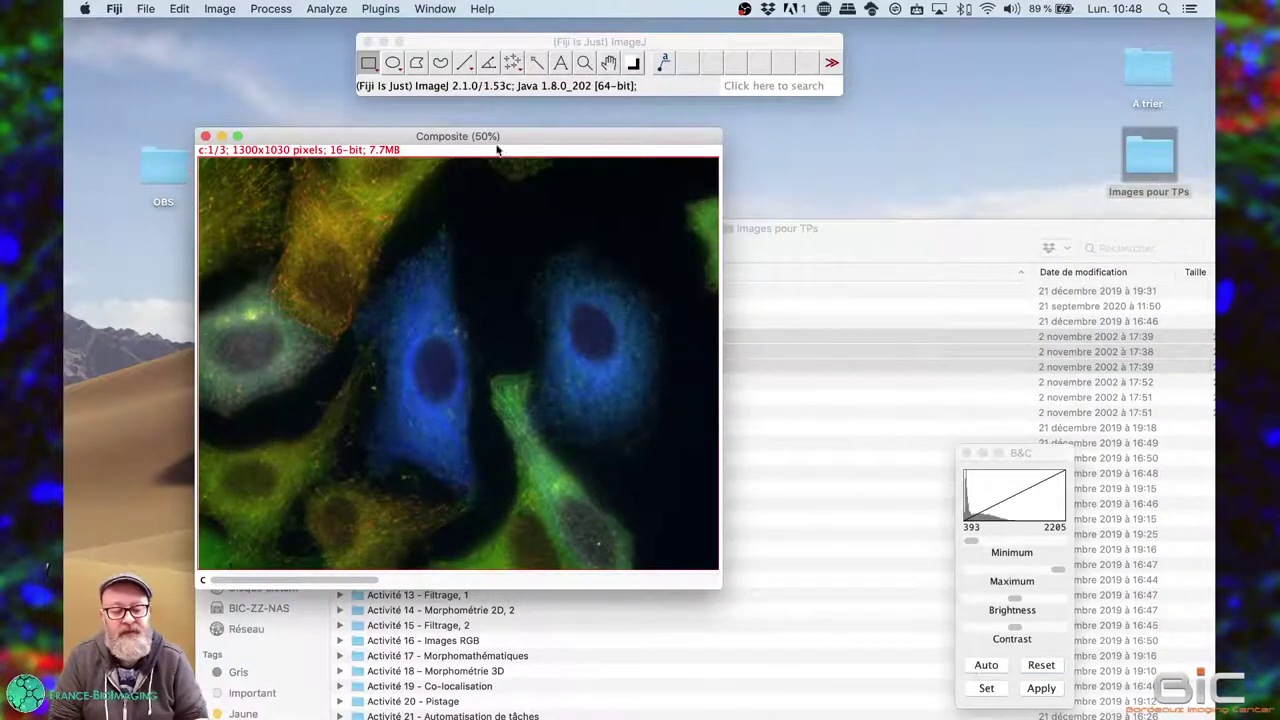
Step: Arrange the composite and Brightness/Contrast windows side by side and go through the three channels to compare their histograms and display ranges
left_click_drag(495, 138, 607, 74)
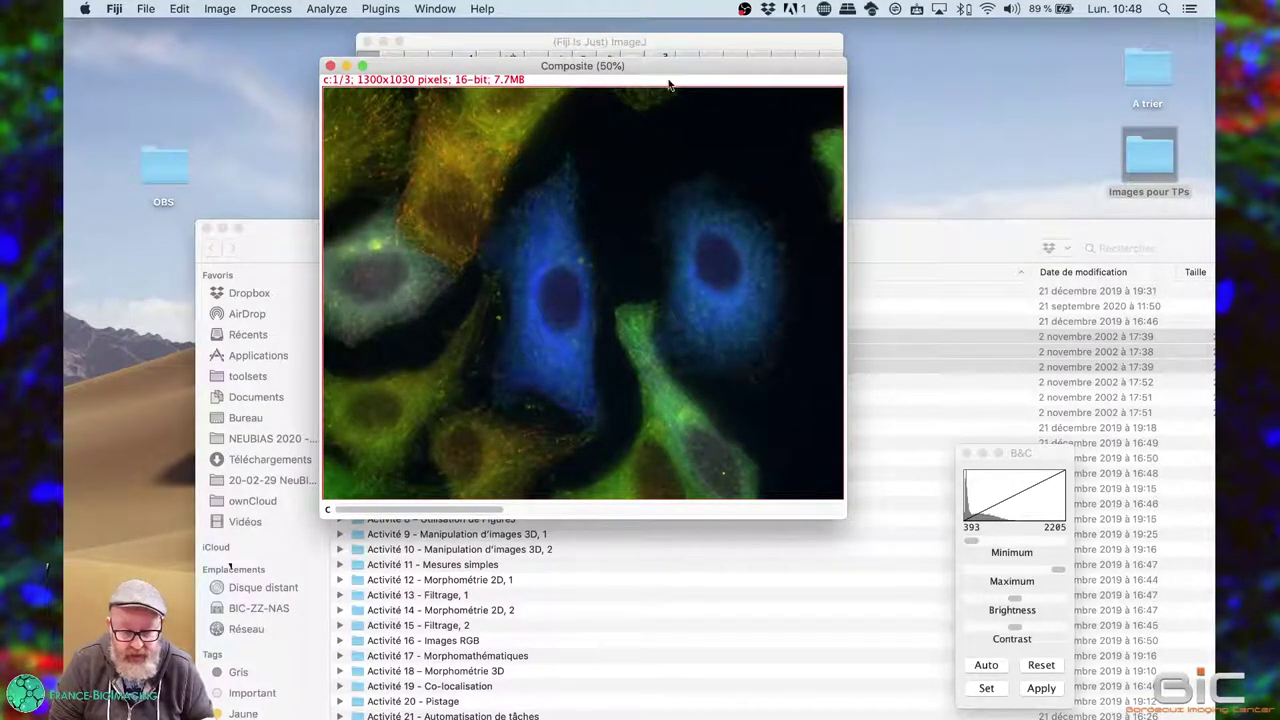
left_click_drag(1034, 453, 1020, 67)
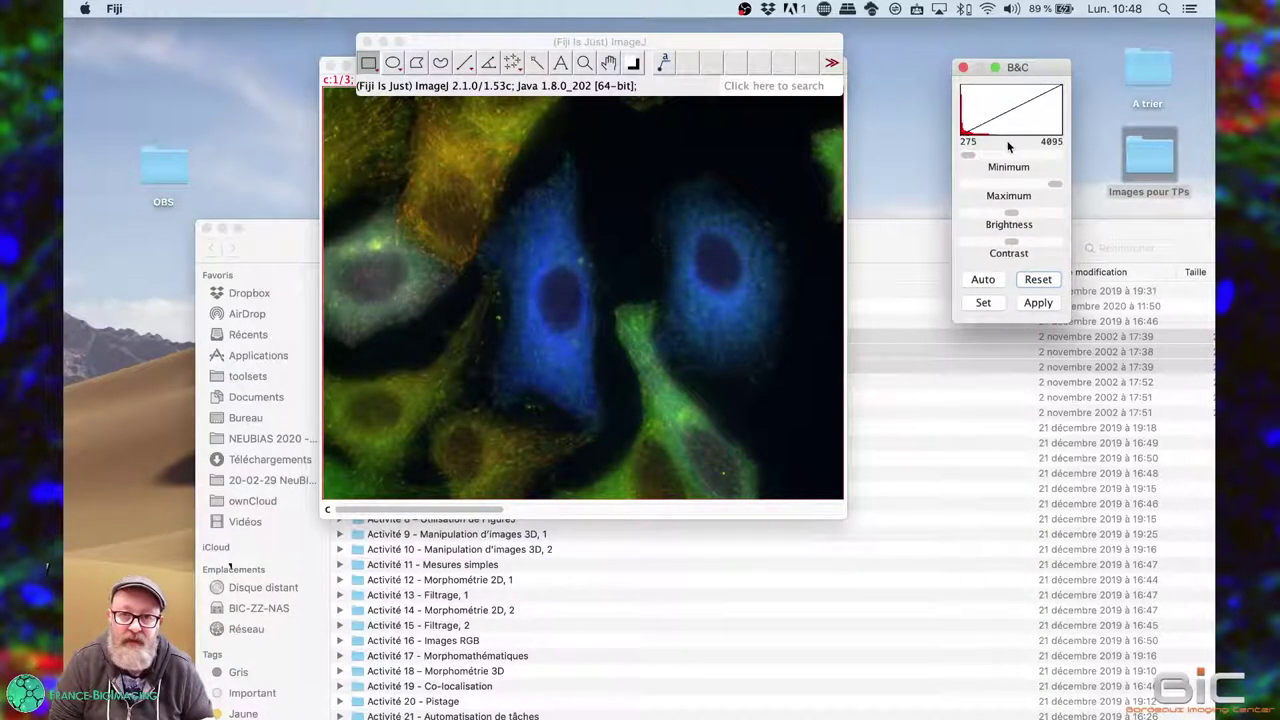
left_click(568, 510)
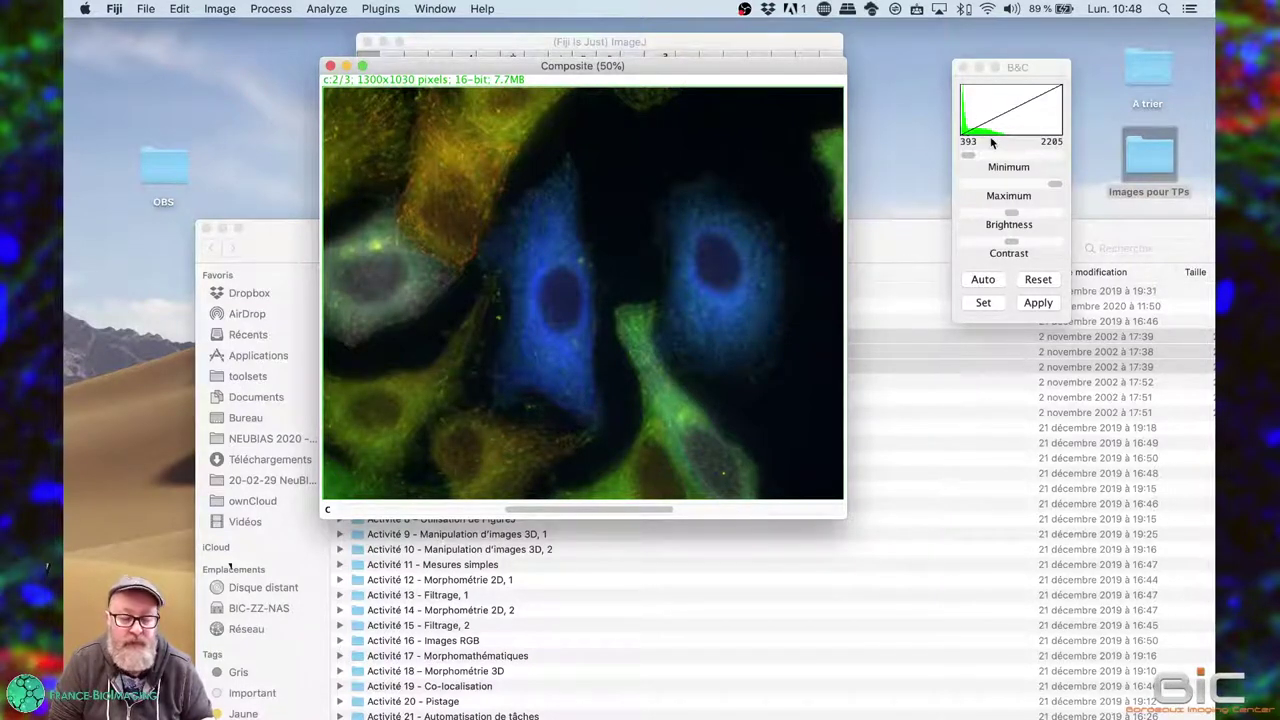
left_click(746, 510)
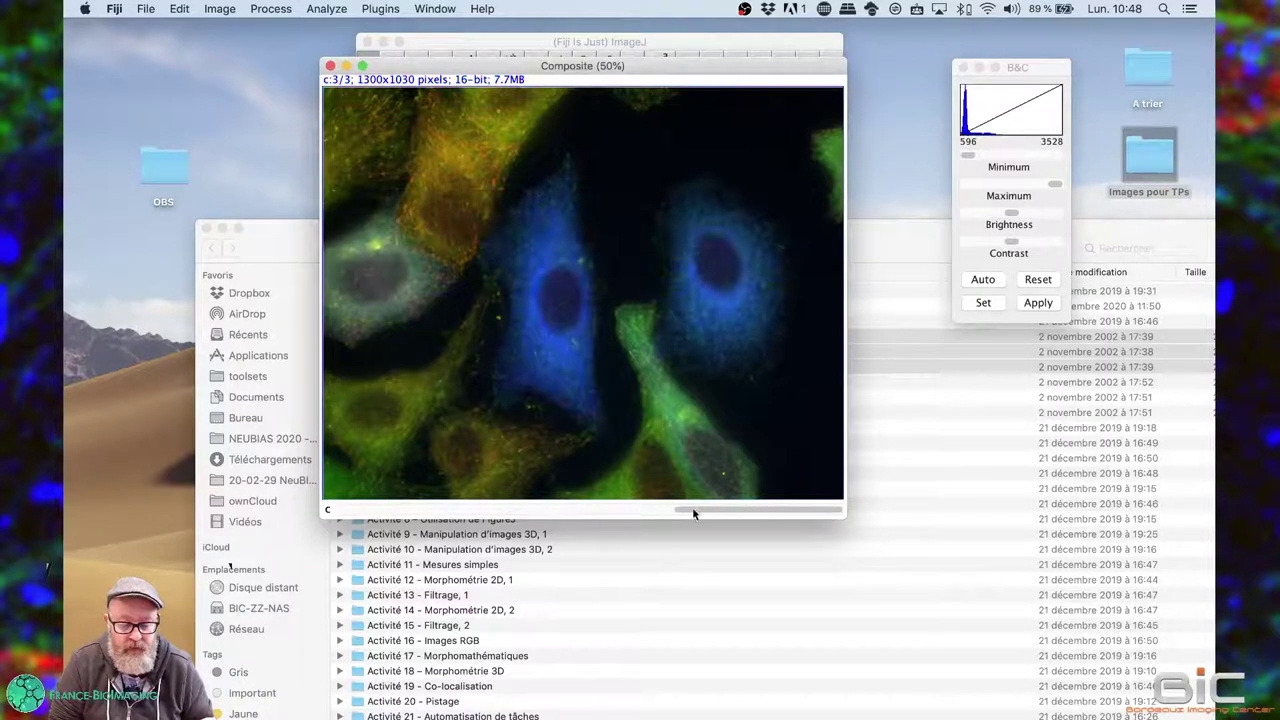
left_click_drag(692, 507, 400, 514)
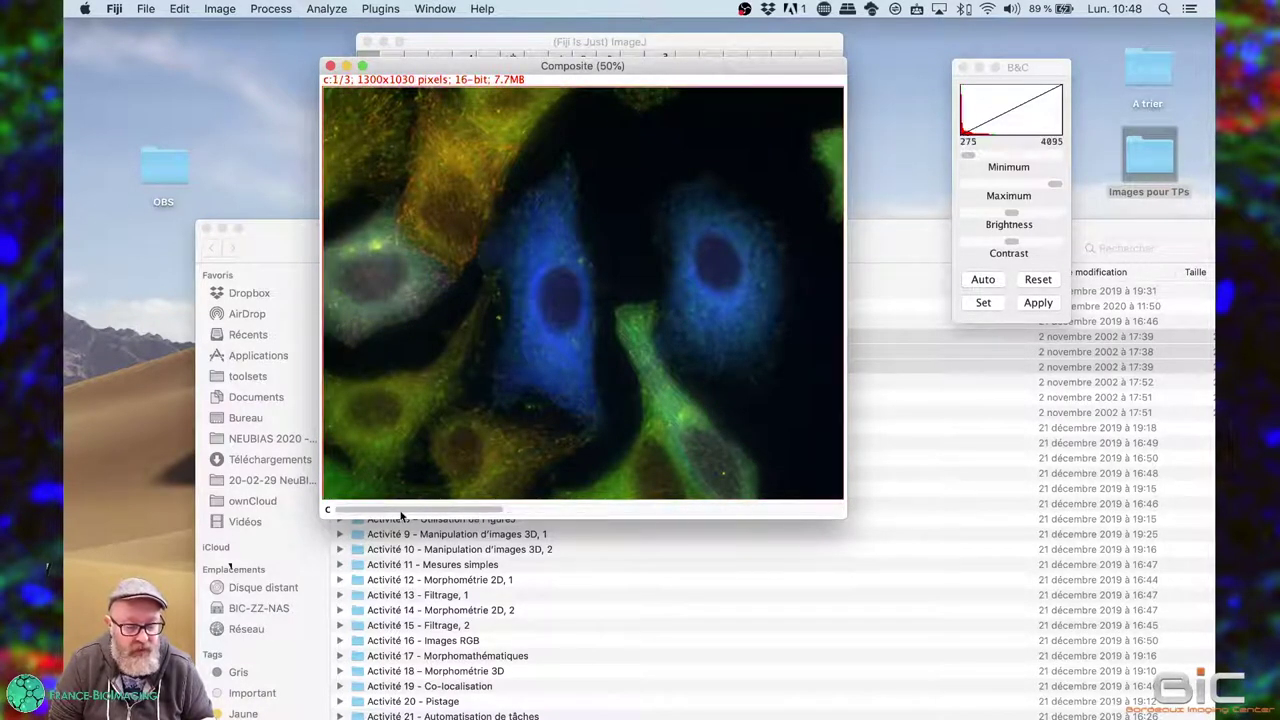
left_click(610, 511)
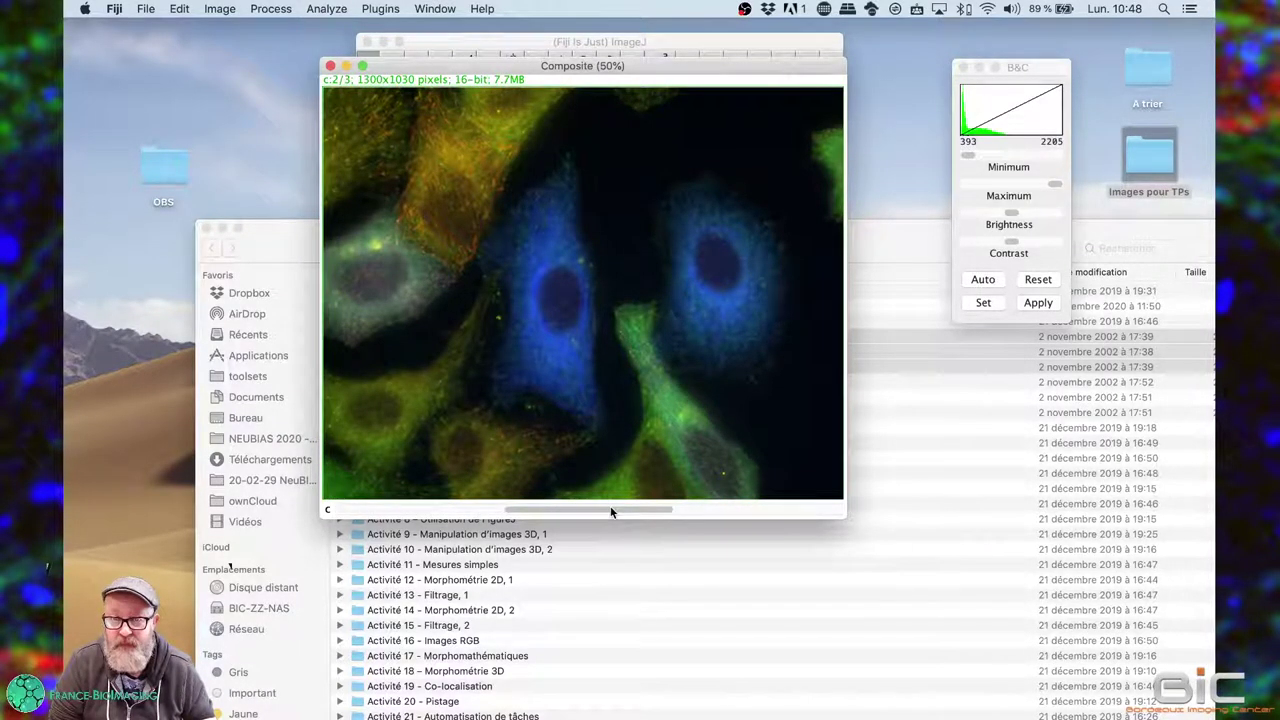
left_click(731, 510)
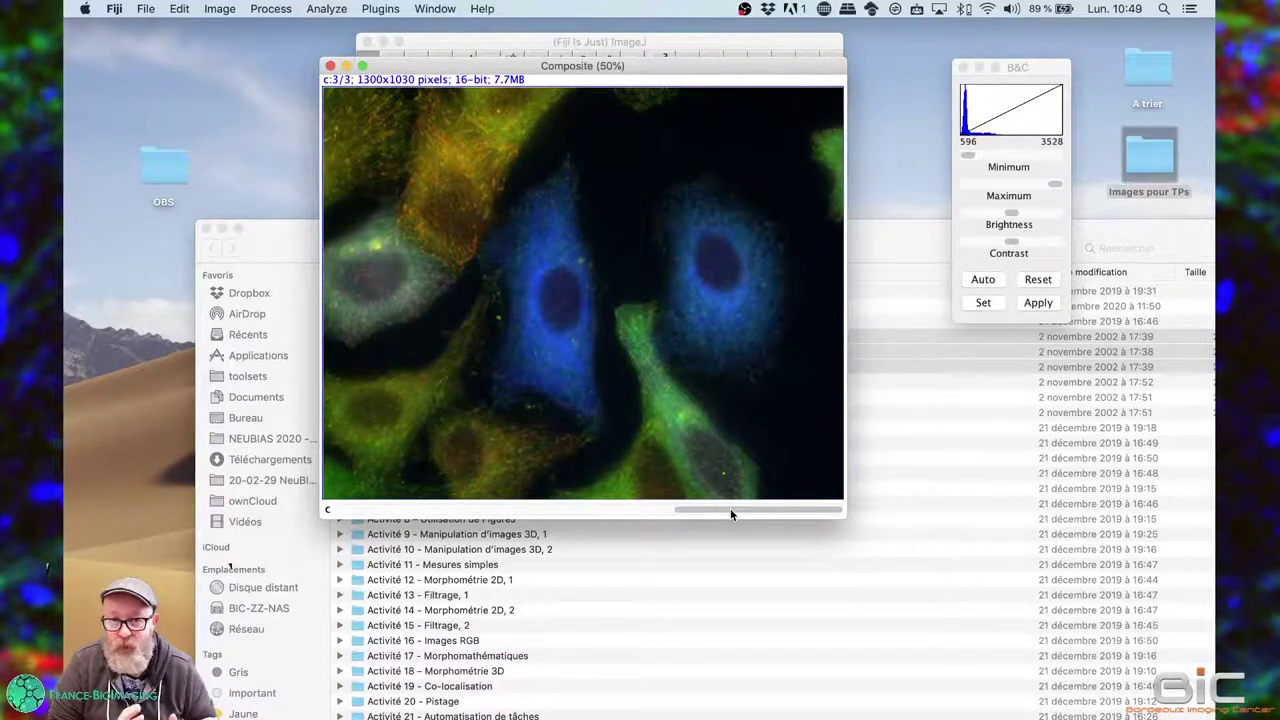
left_click(597, 512)
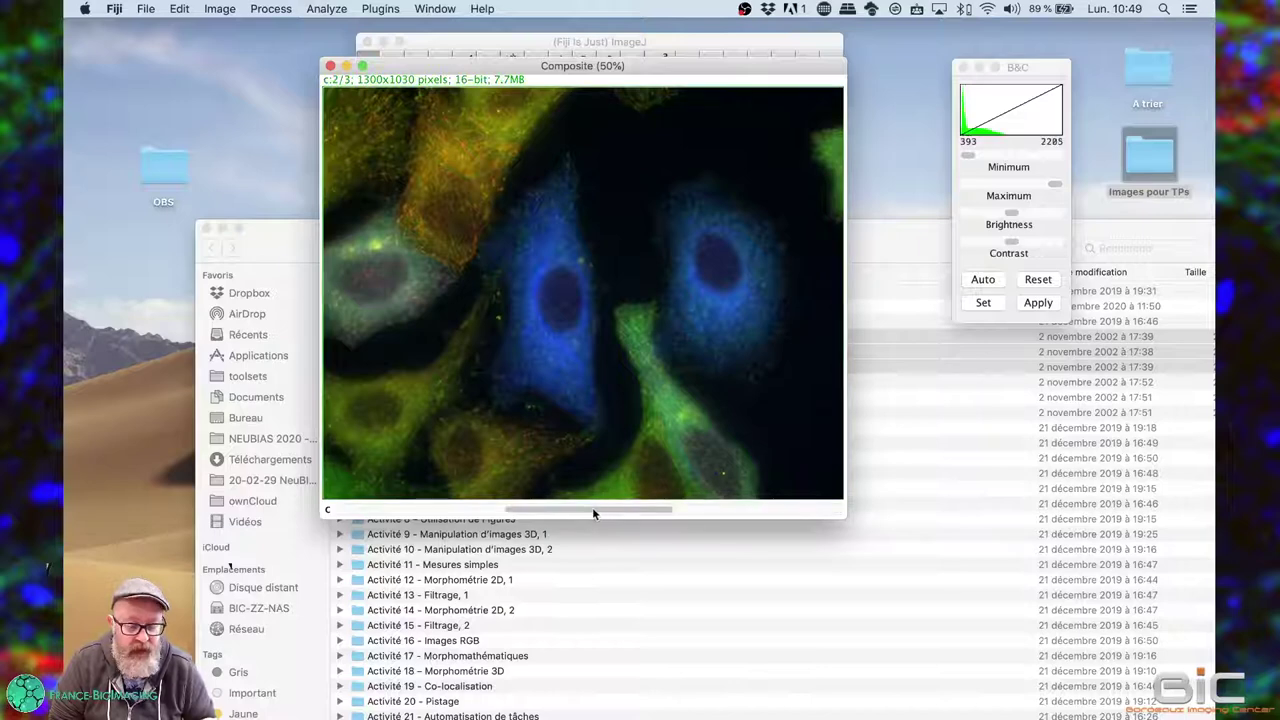
Step: Lower the display maximum of channel 2 to about 1573 and that of channel 1 to about 2908
left_click(430, 512)
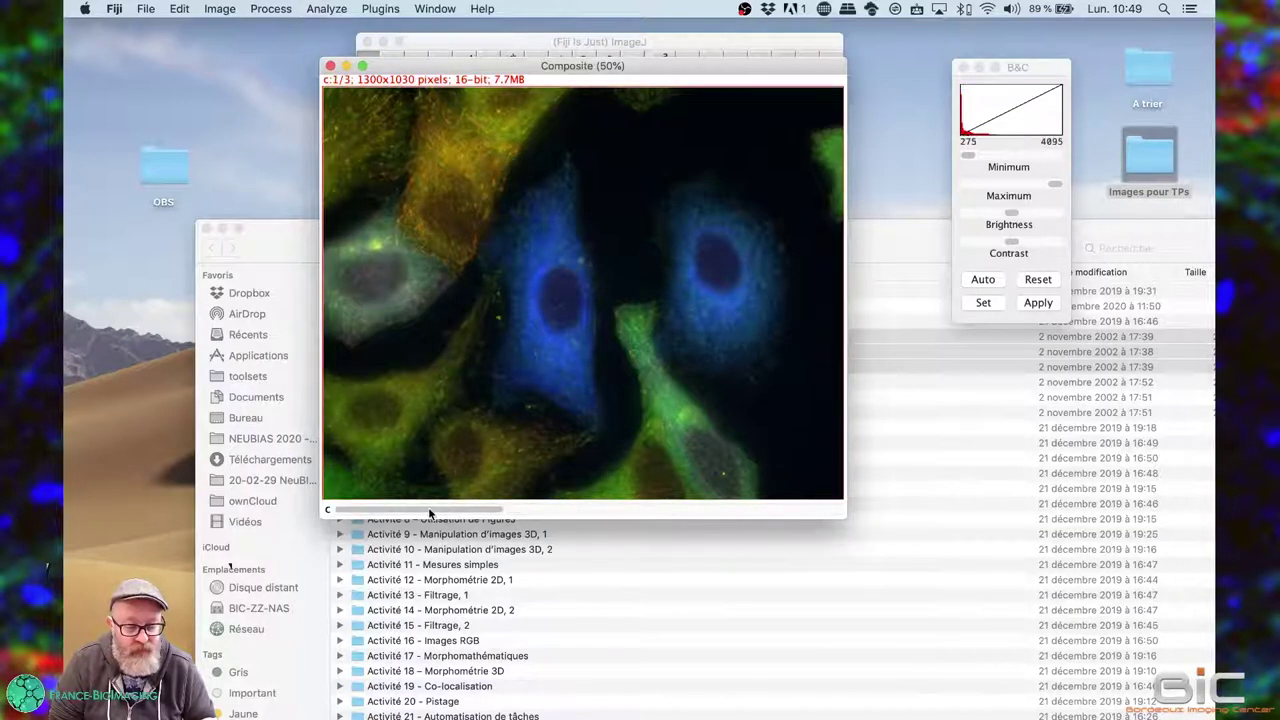
left_click(573, 512)
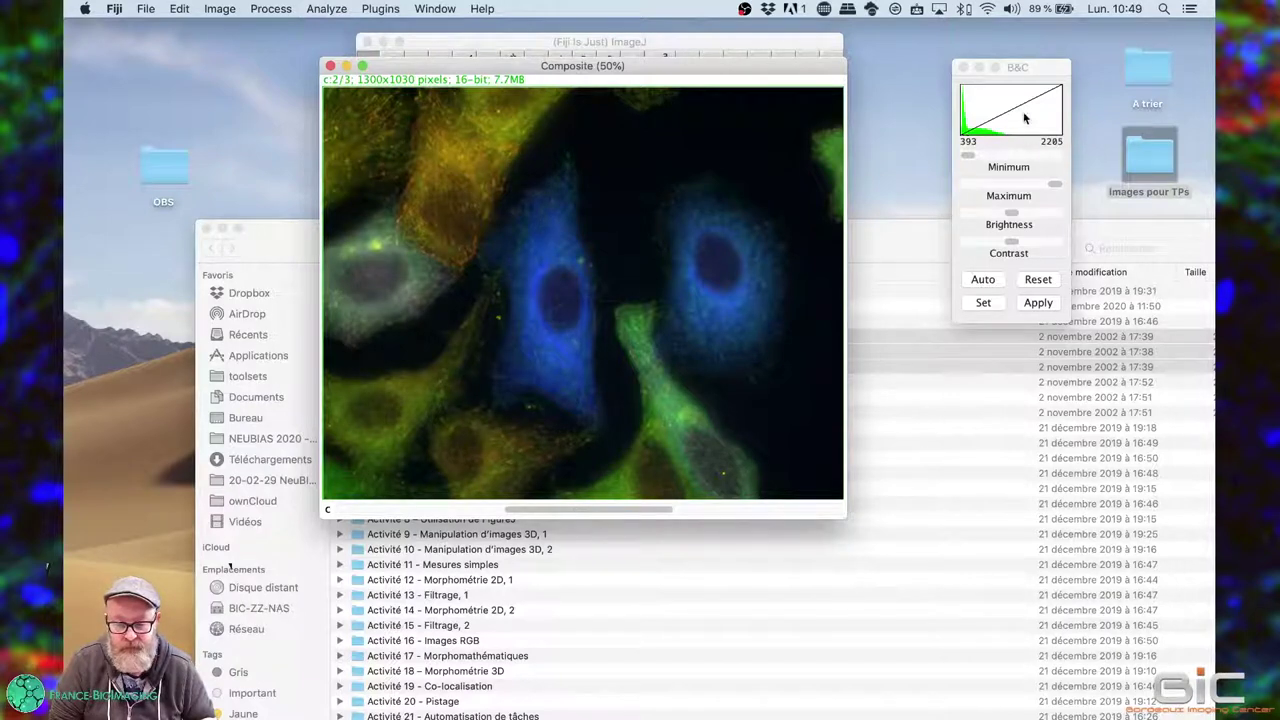
left_click_drag(1041, 76, 988, 122)
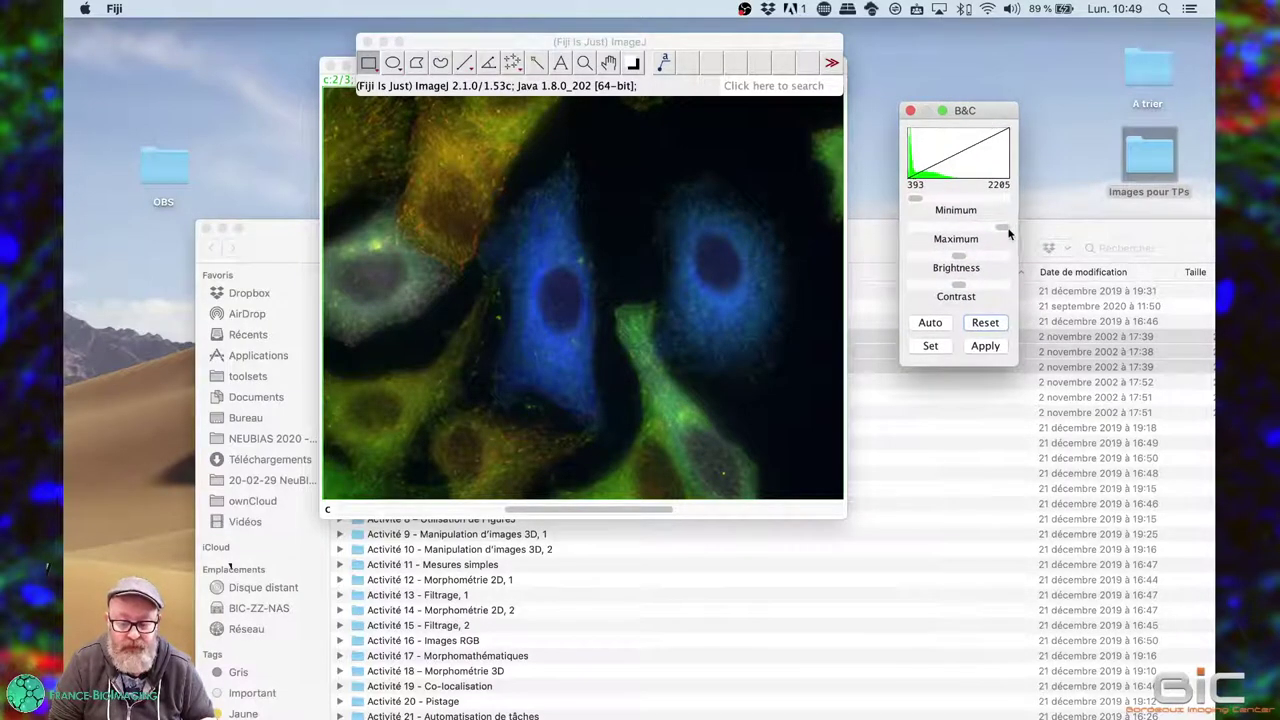
left_click_drag(1009, 232, 977, 243)
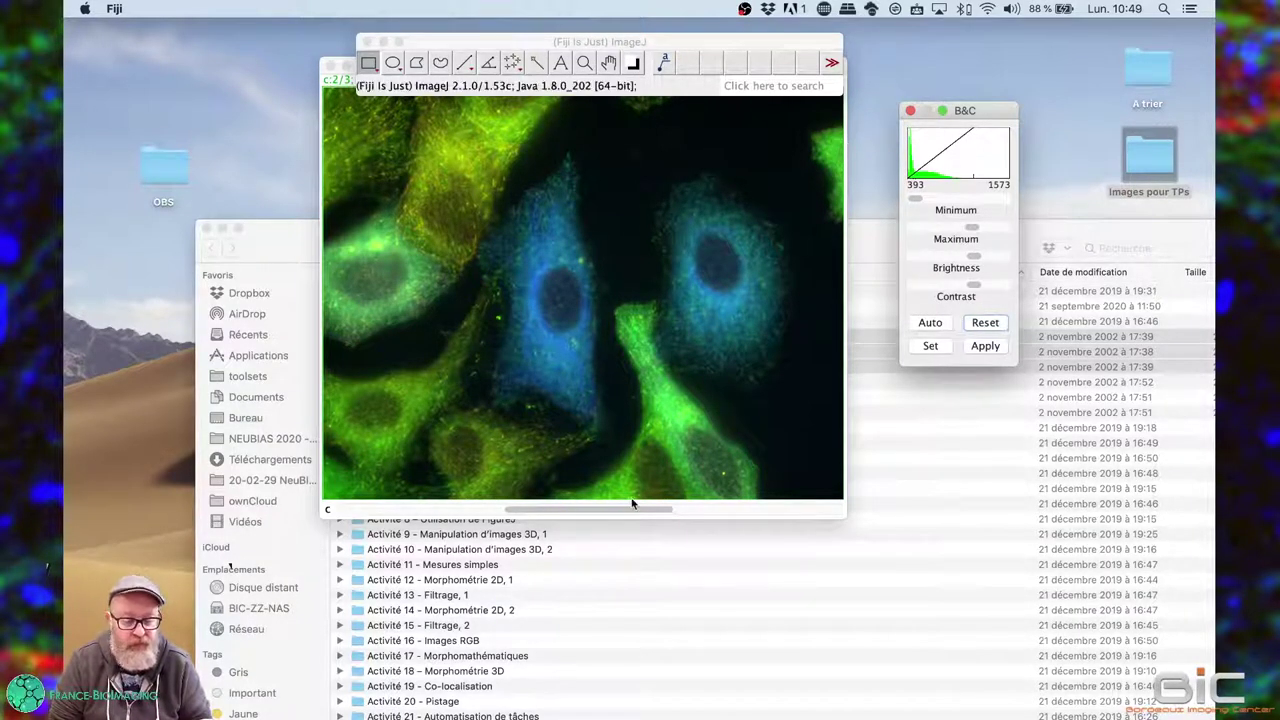
left_click(450, 514)
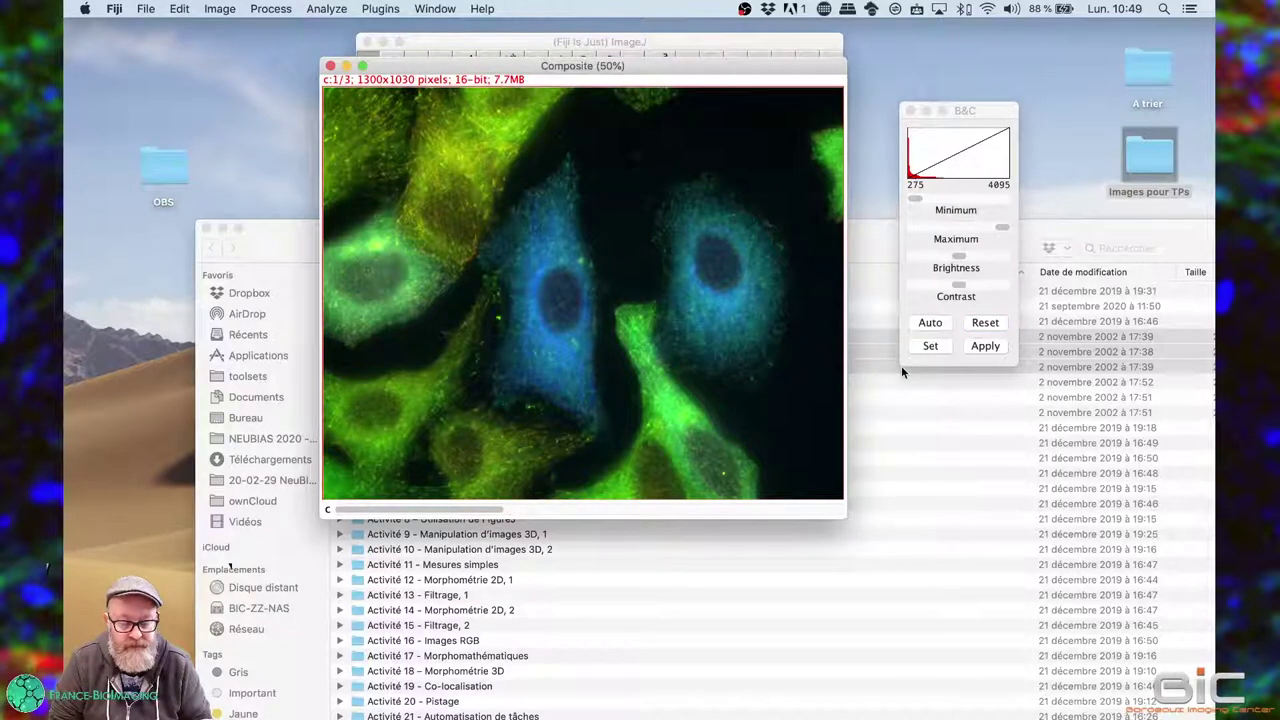
left_click_drag(1002, 227, 975, 234)
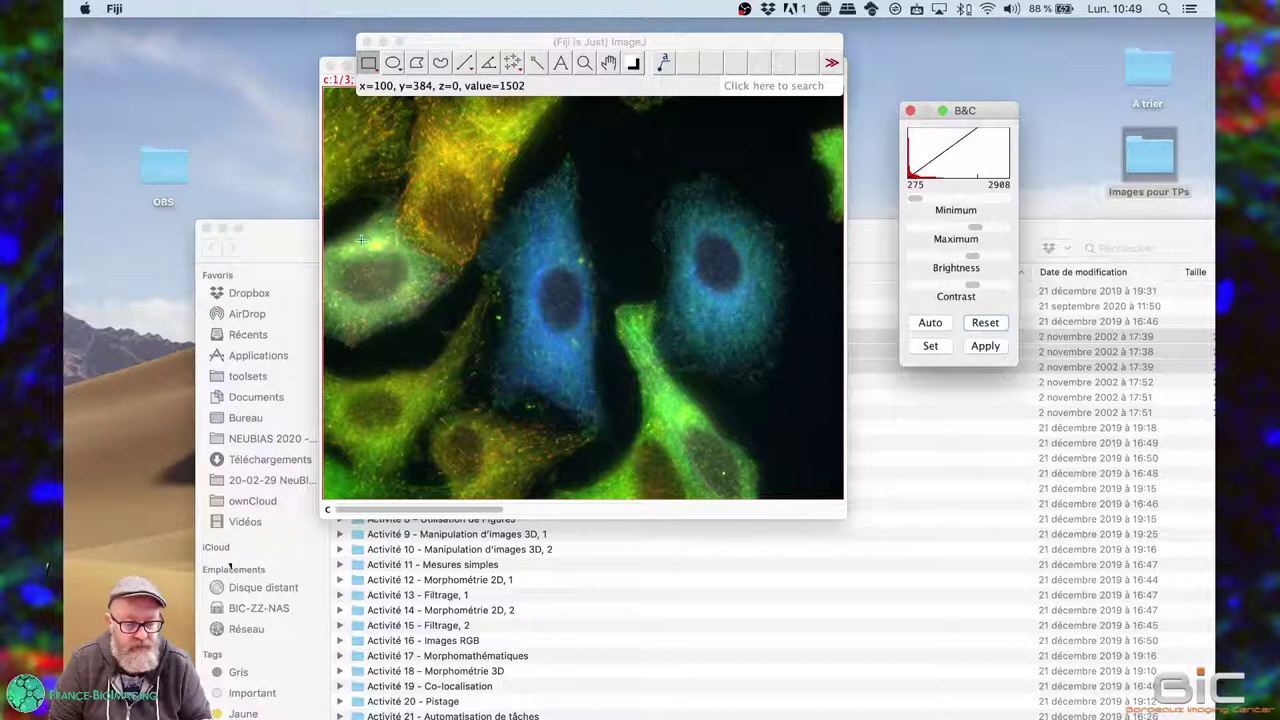
left_click(325, 80)
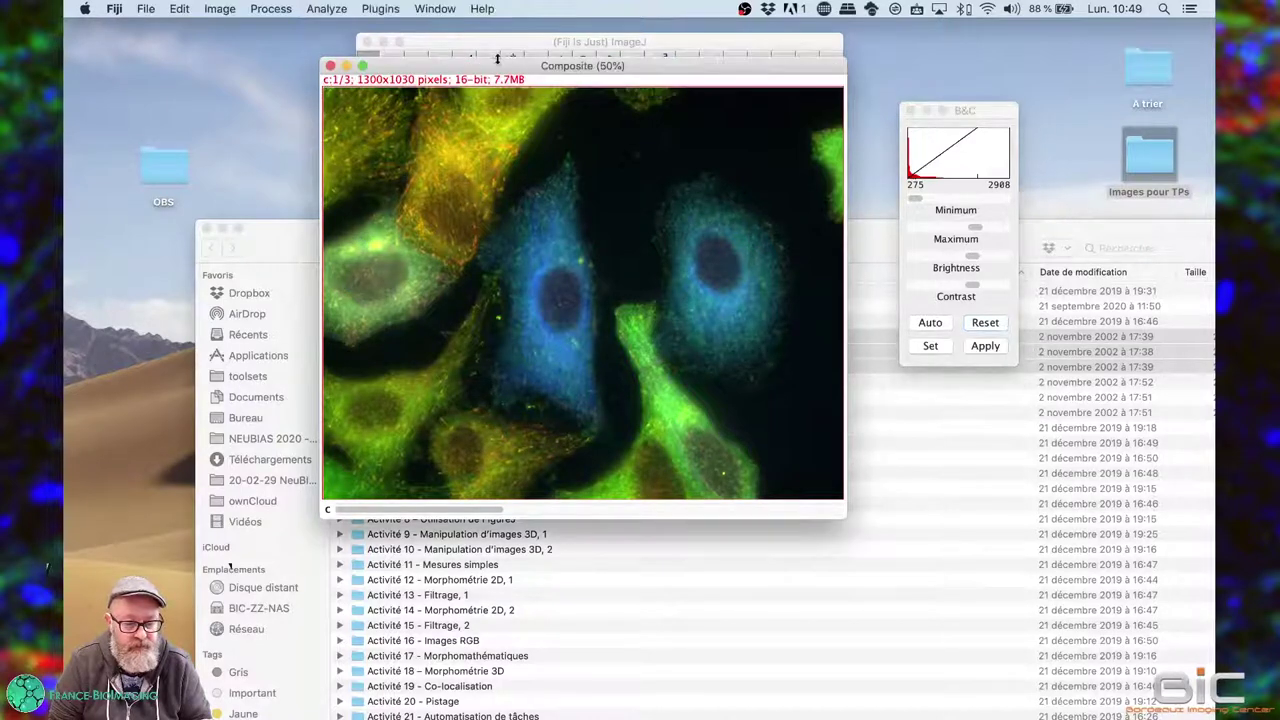
Step: Save the composite to the Desktop in ZIP format as Composite.zip
left_click_drag(493, 69, 486, 216)
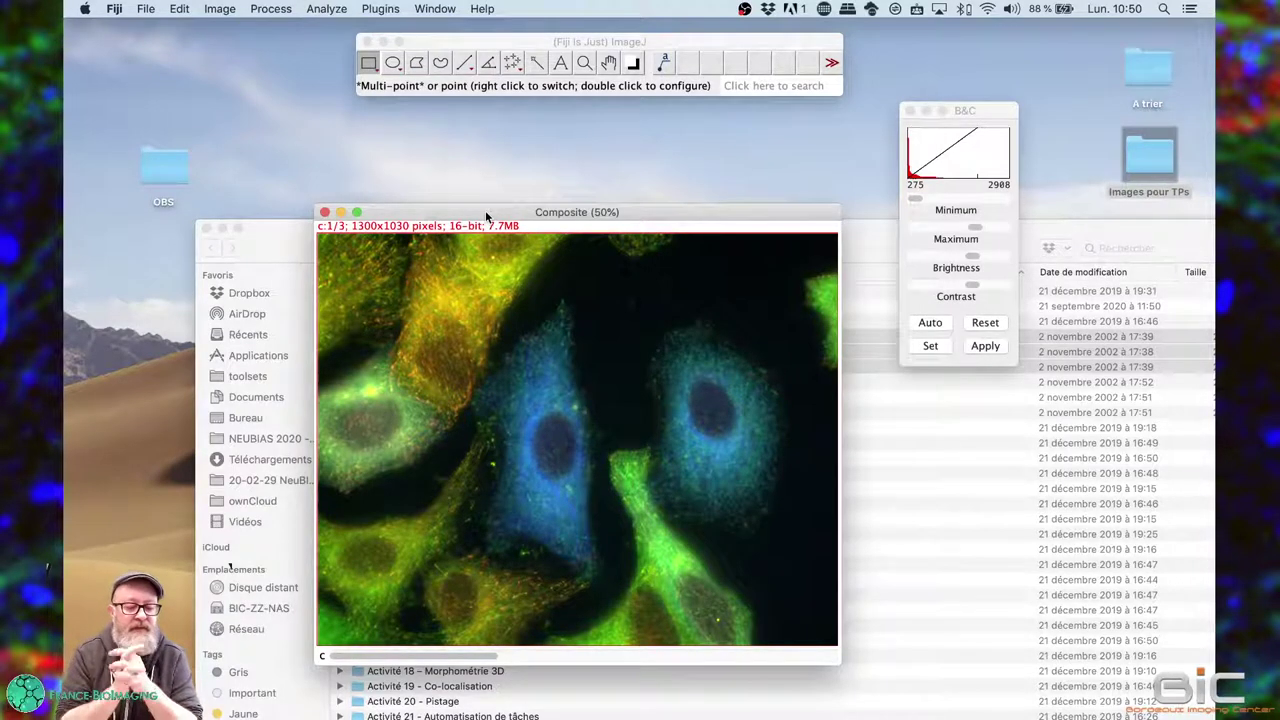
left_click(155, 14)
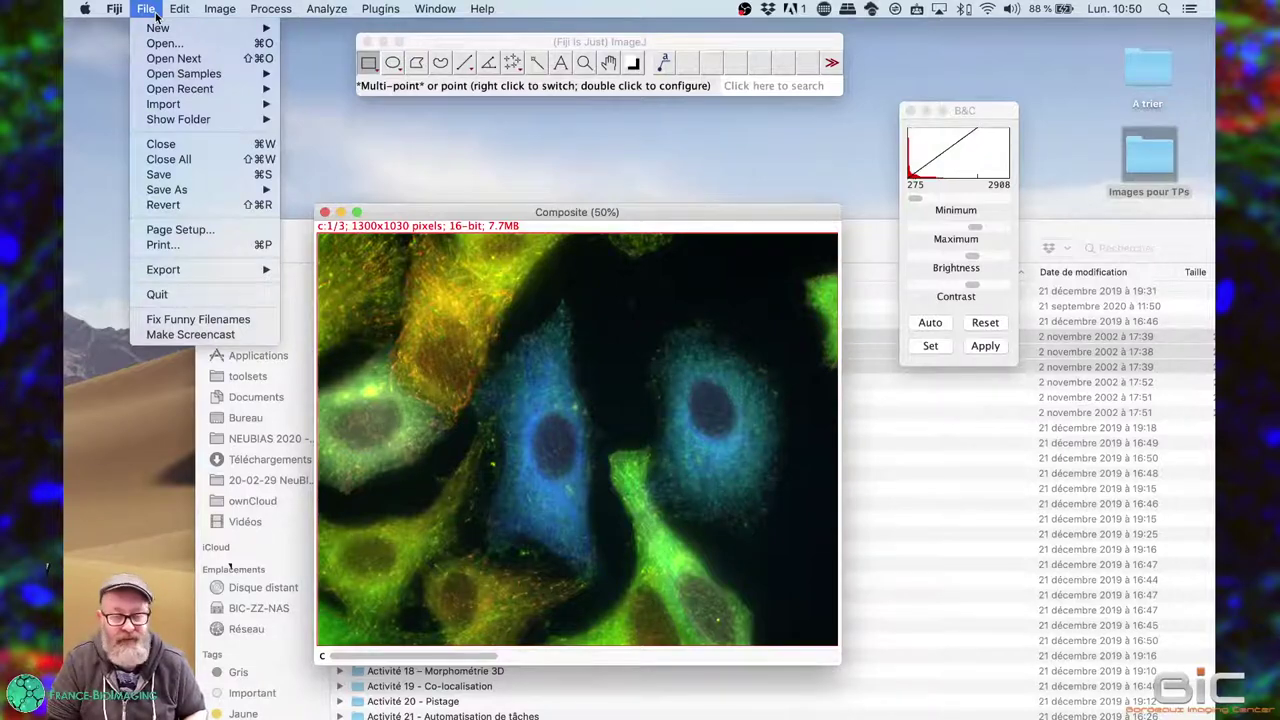
mouse_move(253, 191)
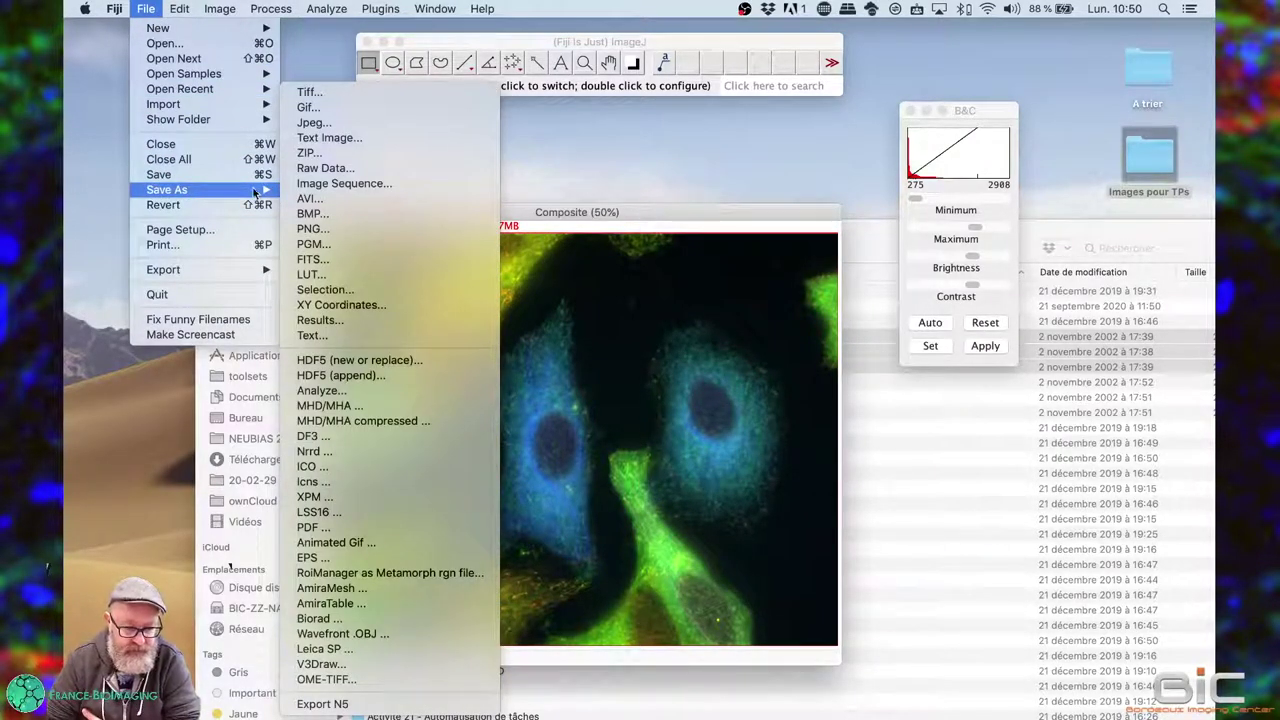
left_click(352, 154)
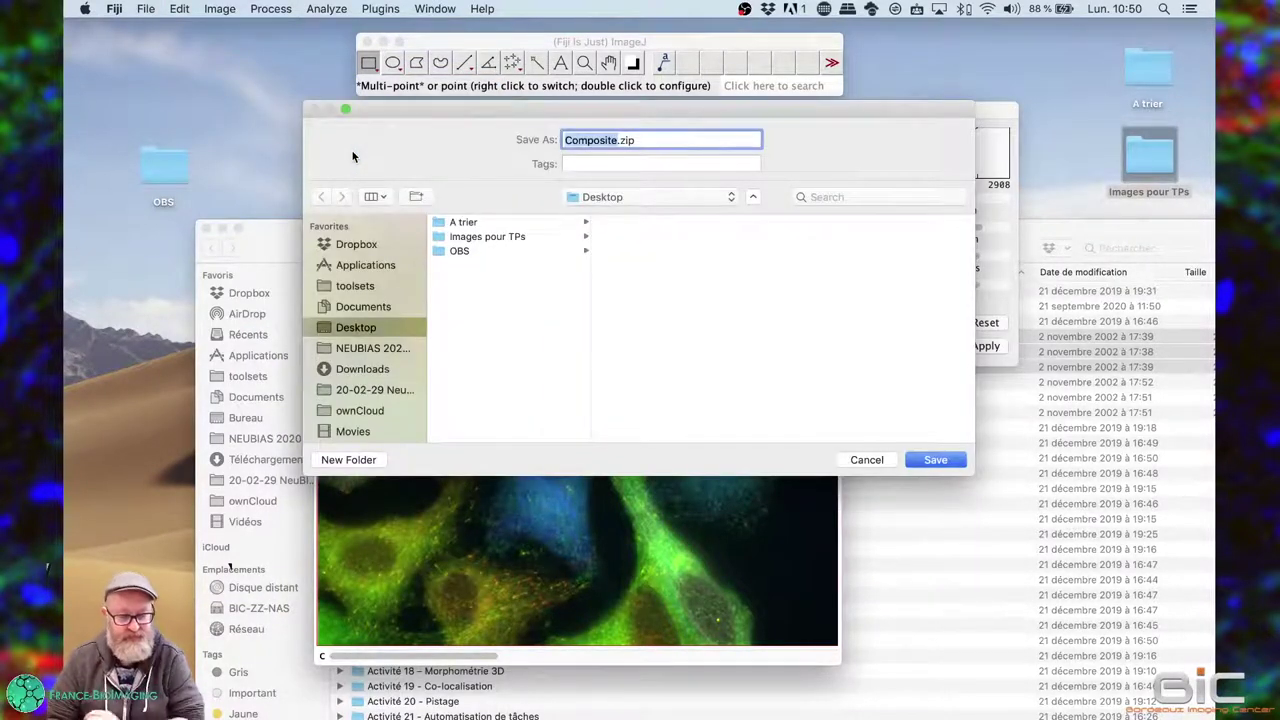
left_click(953, 461)
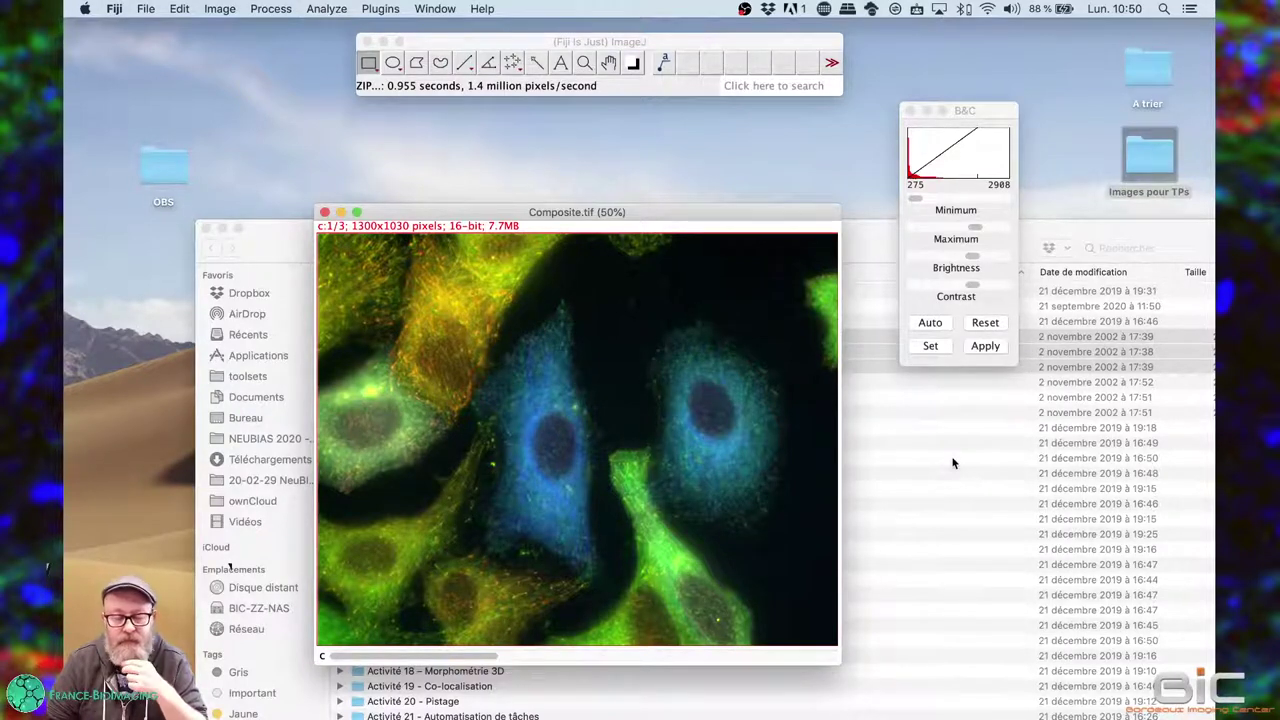
Step: Open the Channels Tool for the composite and place it beside the image
left_click(445, 45)
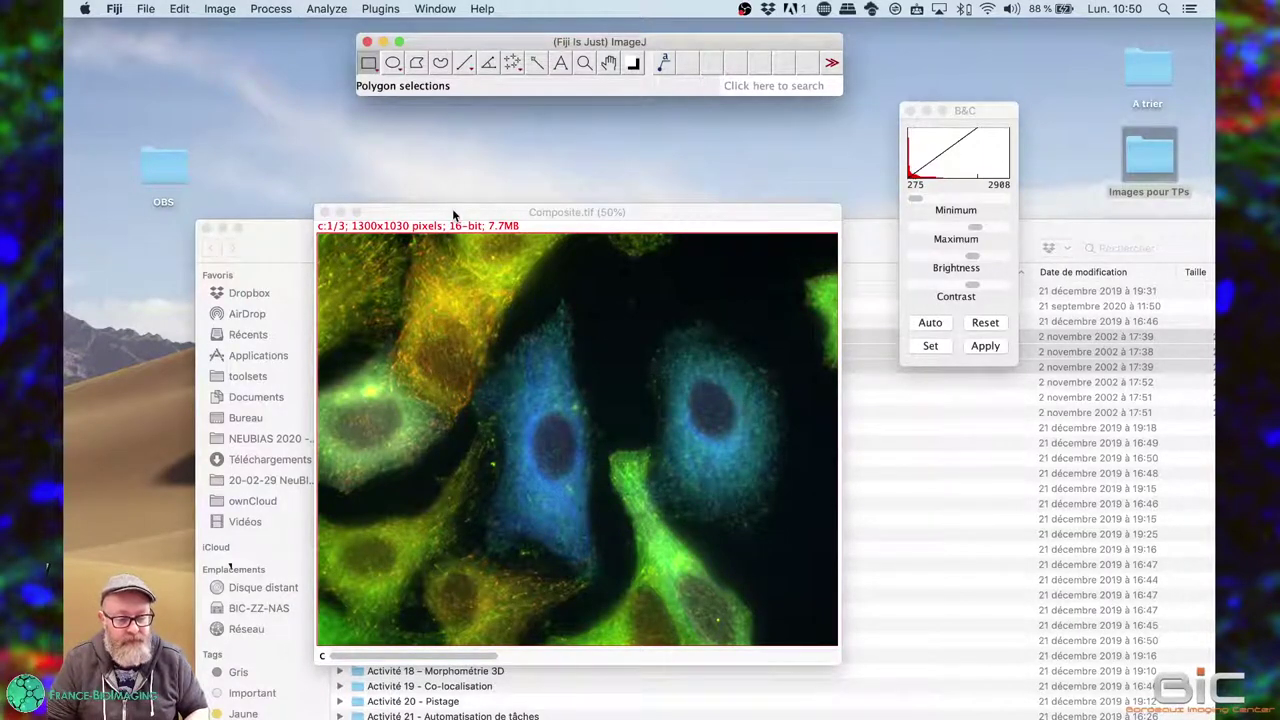
left_click_drag(452, 213, 377, 118)
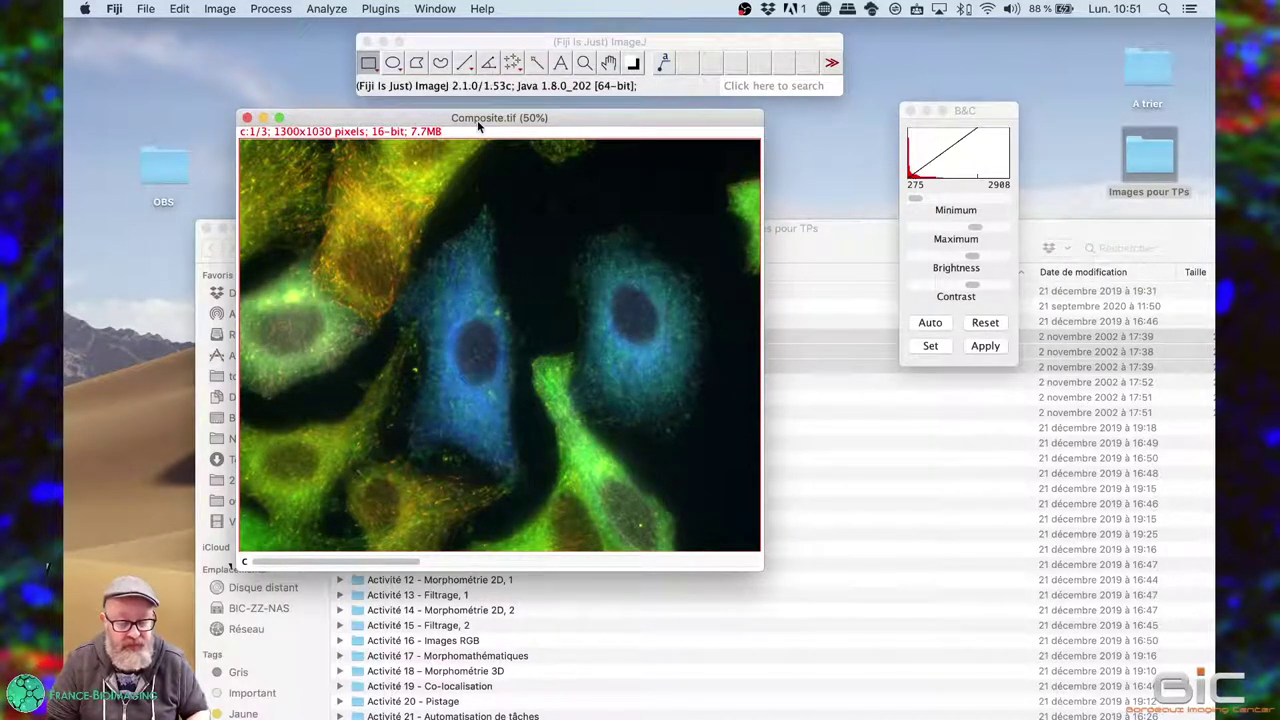
left_click(221, 9)
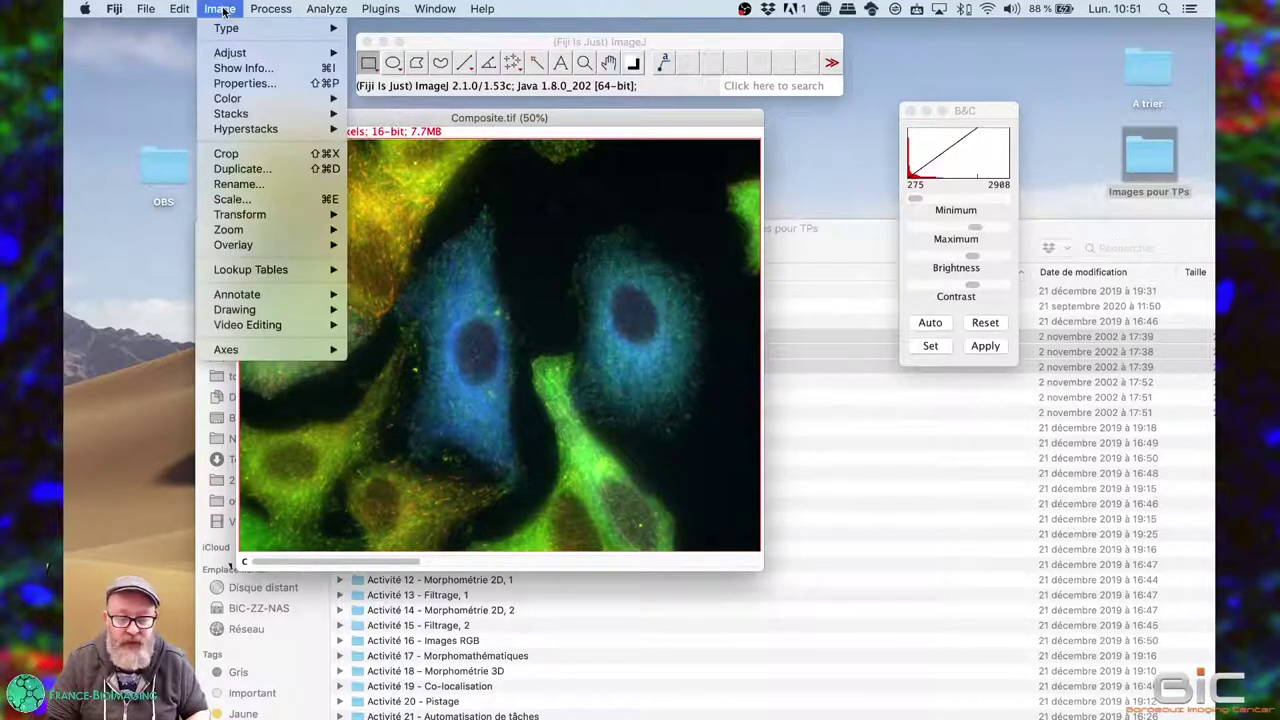
mouse_move(277, 102)
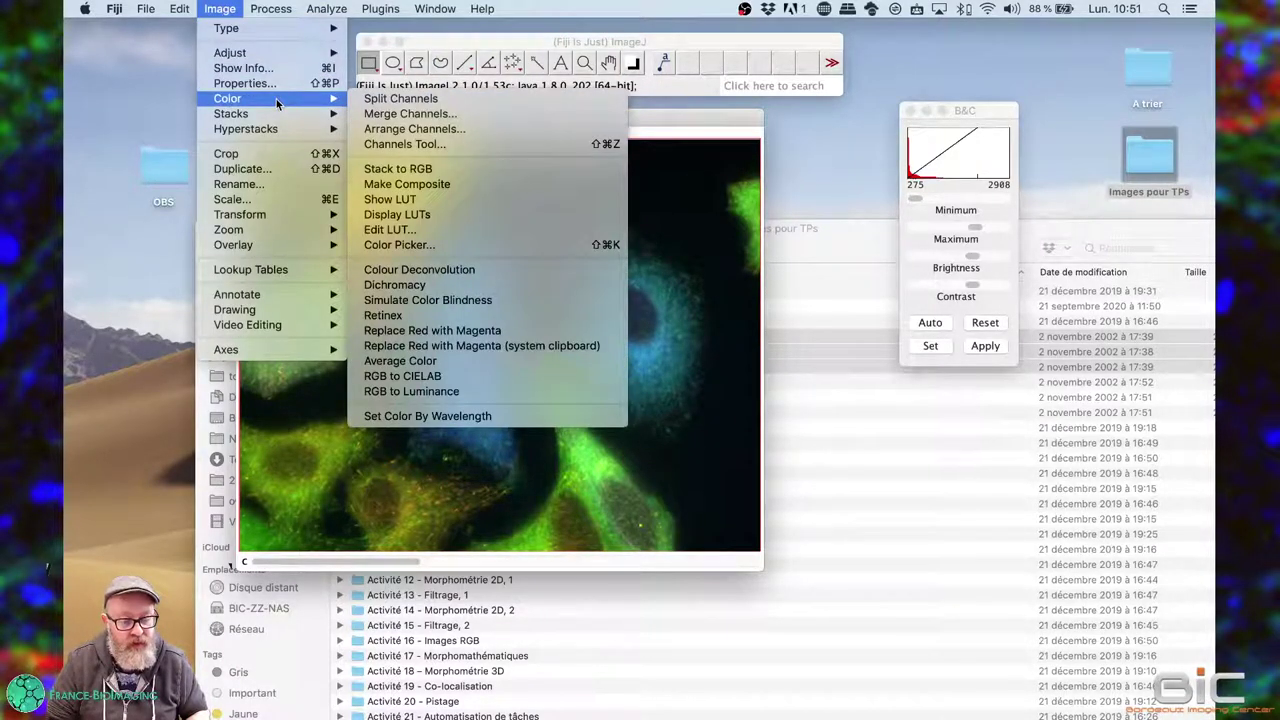
left_click(497, 145)
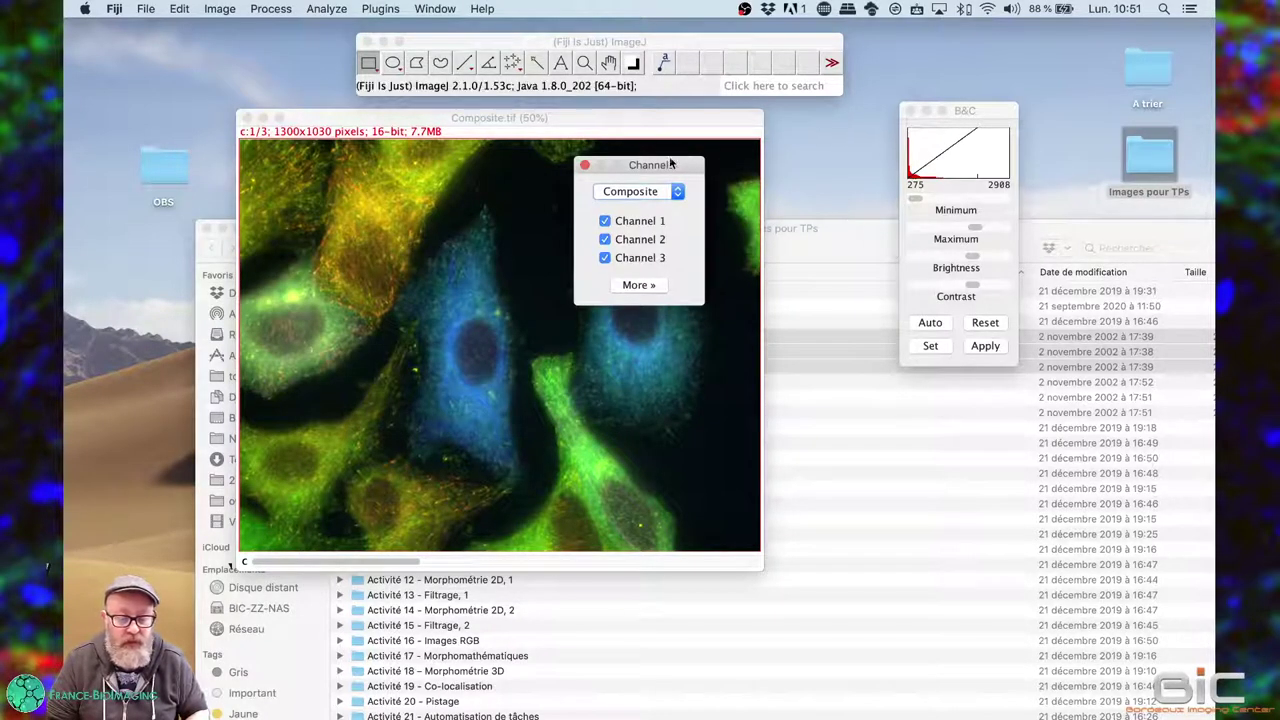
left_click_drag(670, 163, 918, 117)
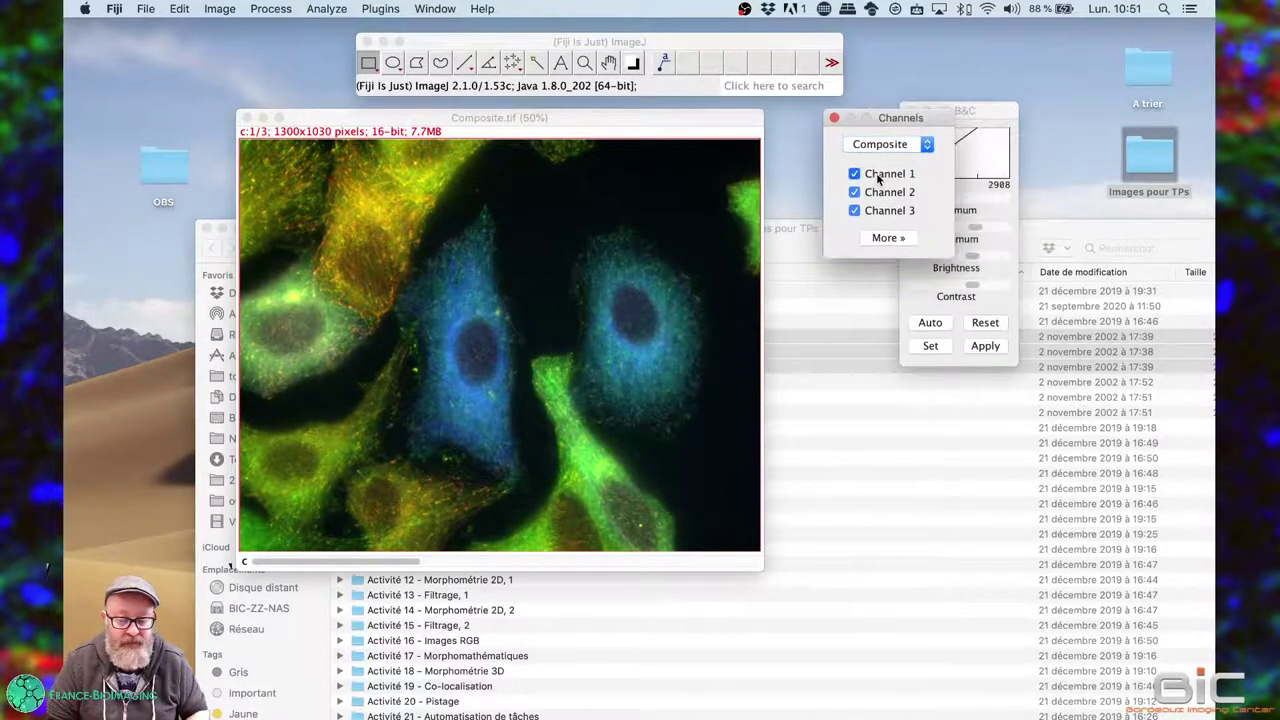
Step: Hide and show channels 1, 2 and 3 in turn to compare their combinations, finishing with all three displayed
left_click(854, 174)
left_click(875, 212)
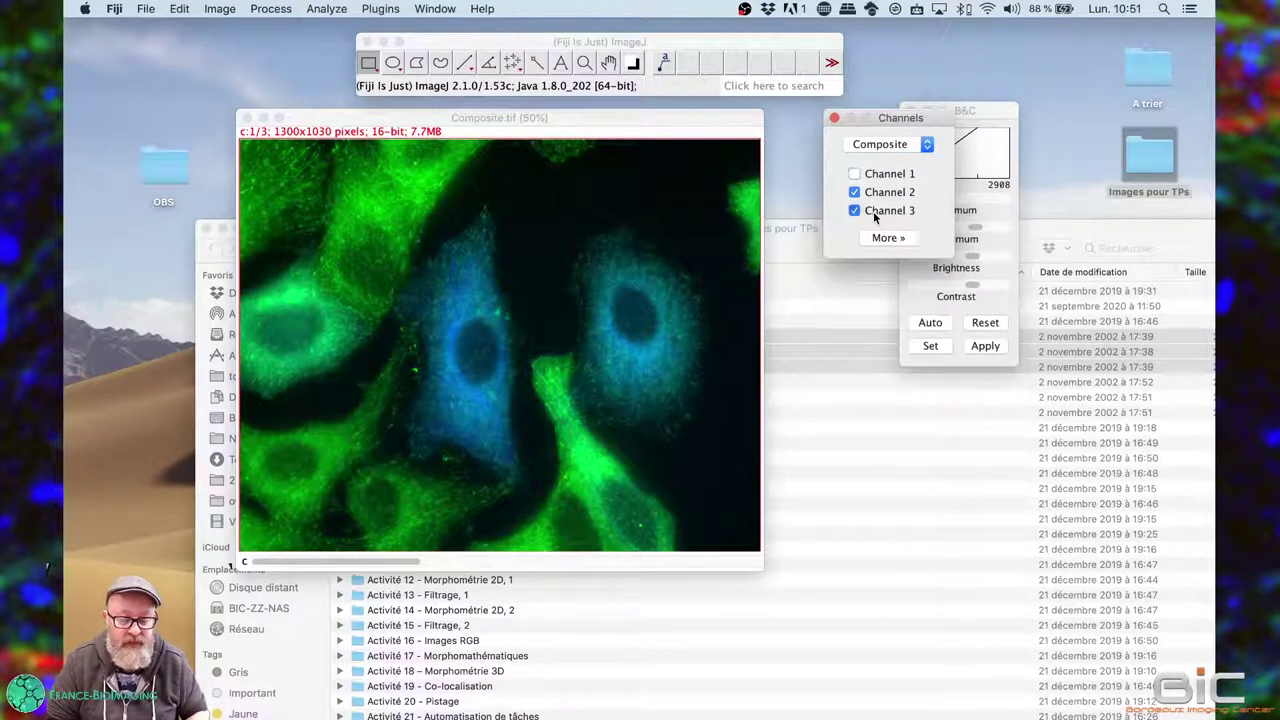
left_click(878, 176)
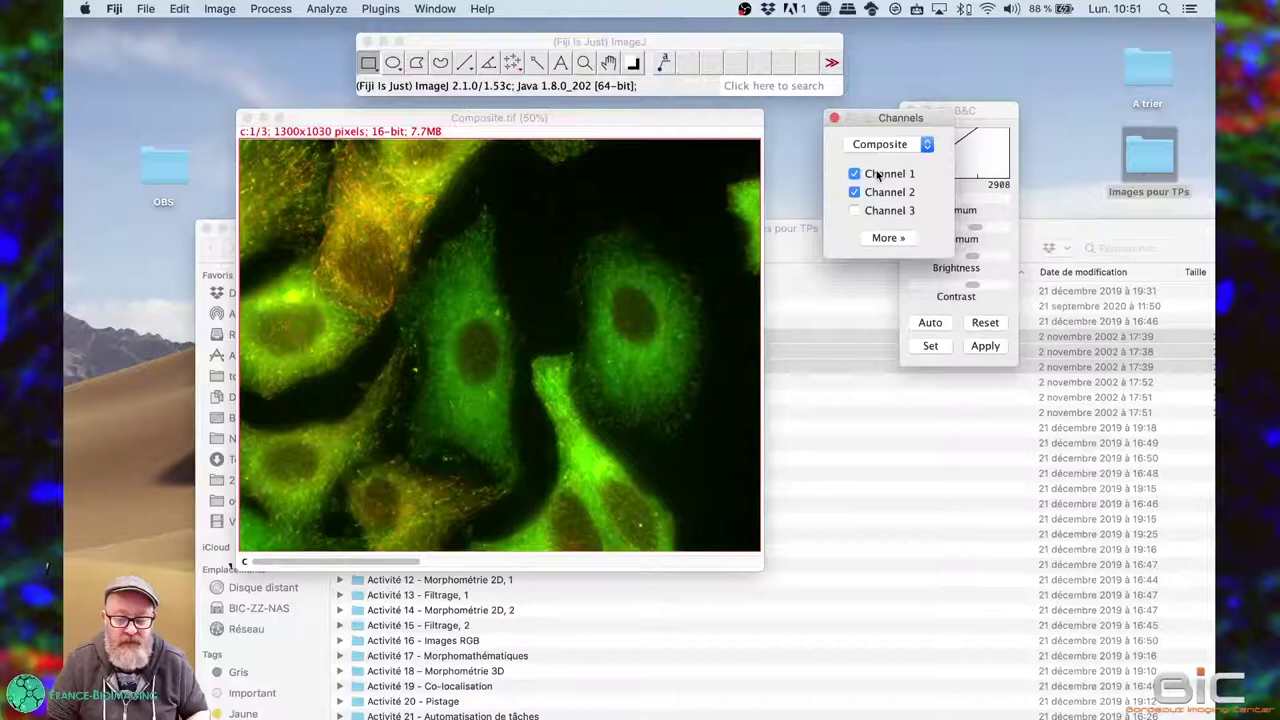
left_click(878, 212)
left_click(877, 194)
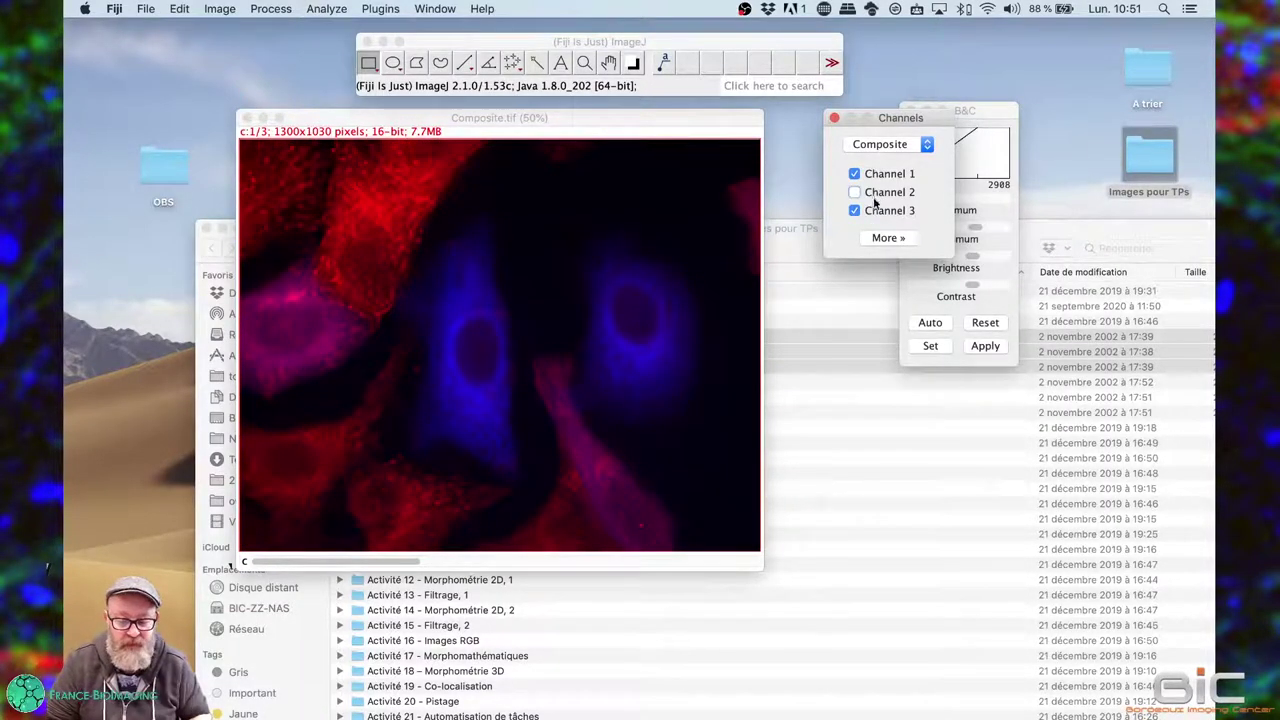
left_click(874, 194)
left_click(880, 212)
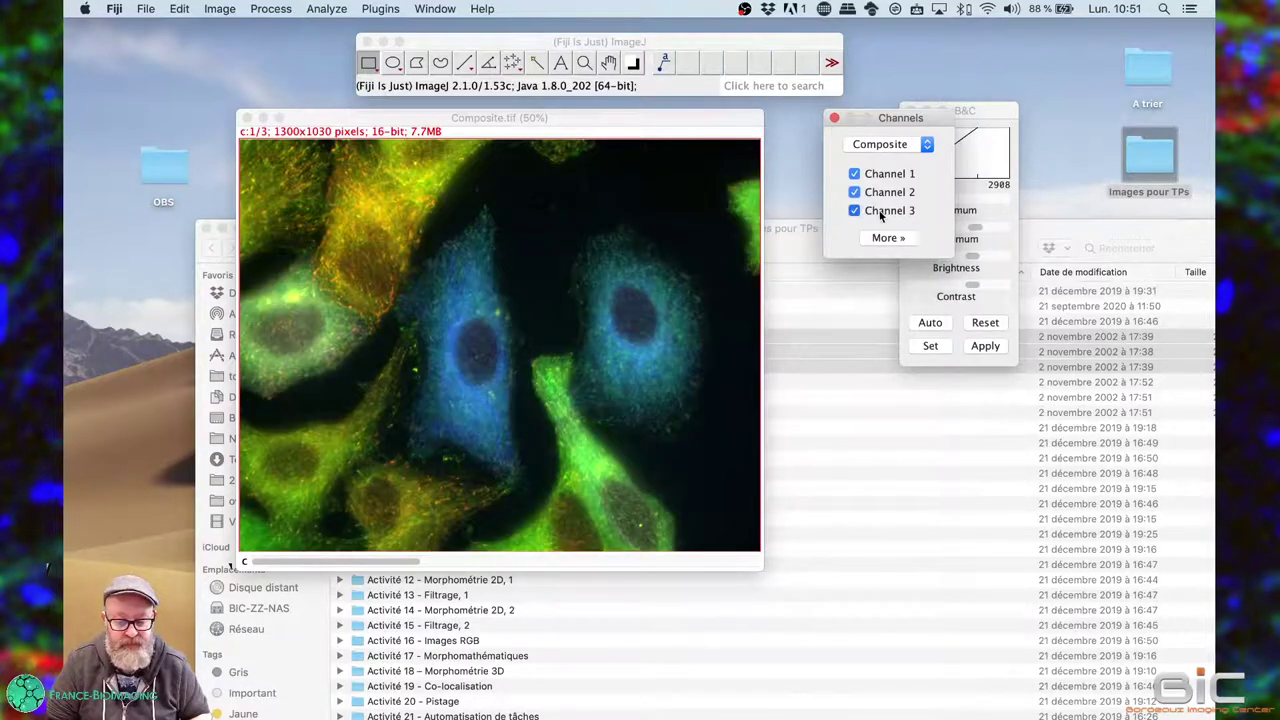
left_click(883, 193)
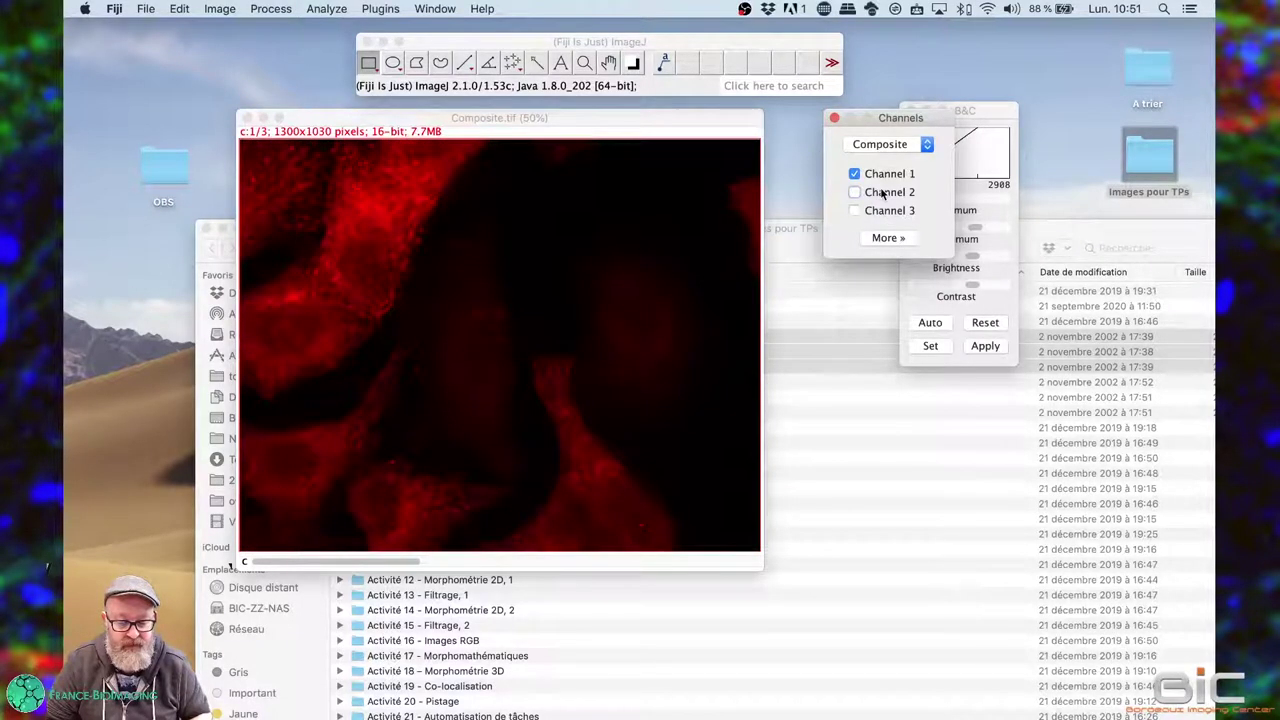
left_click(883, 193)
left_click(883, 193)
left_click(883, 193)
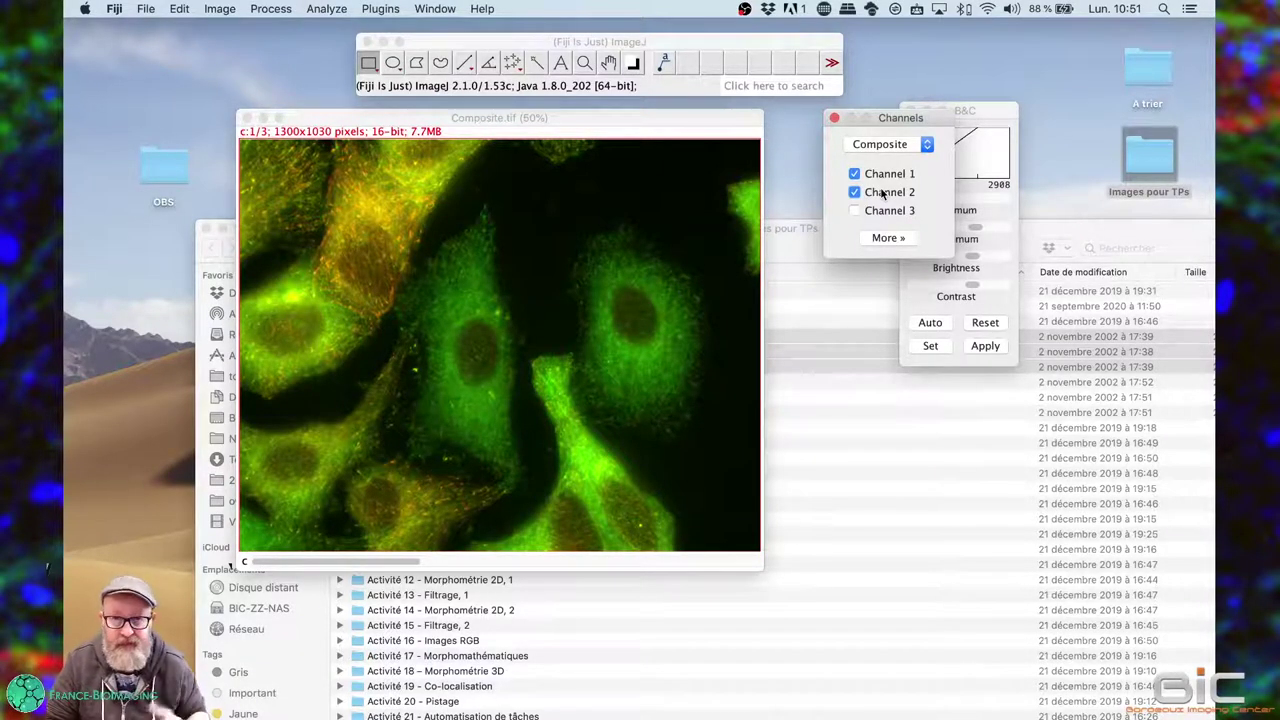
left_click(883, 212)
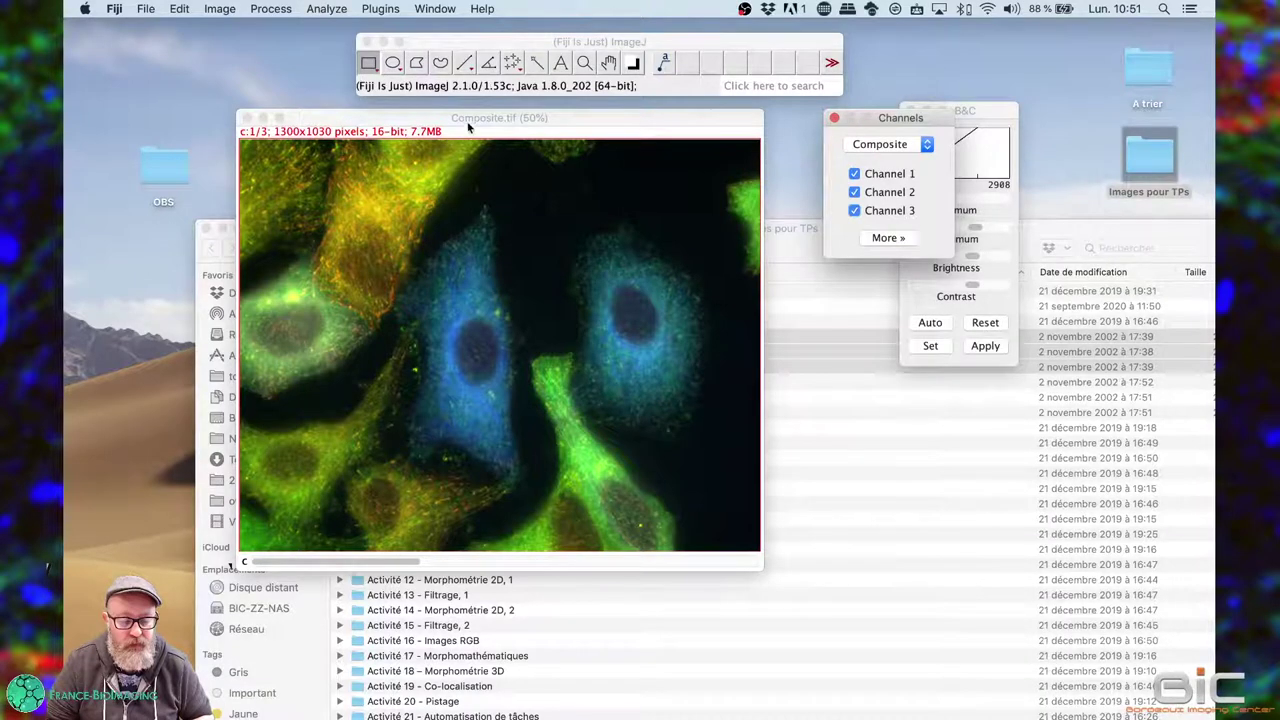
Step: Recolour the composite with magenta for channel 1, yellow for channel 2 and cyan for channel 3
left_click_drag(466, 120, 495, 121)
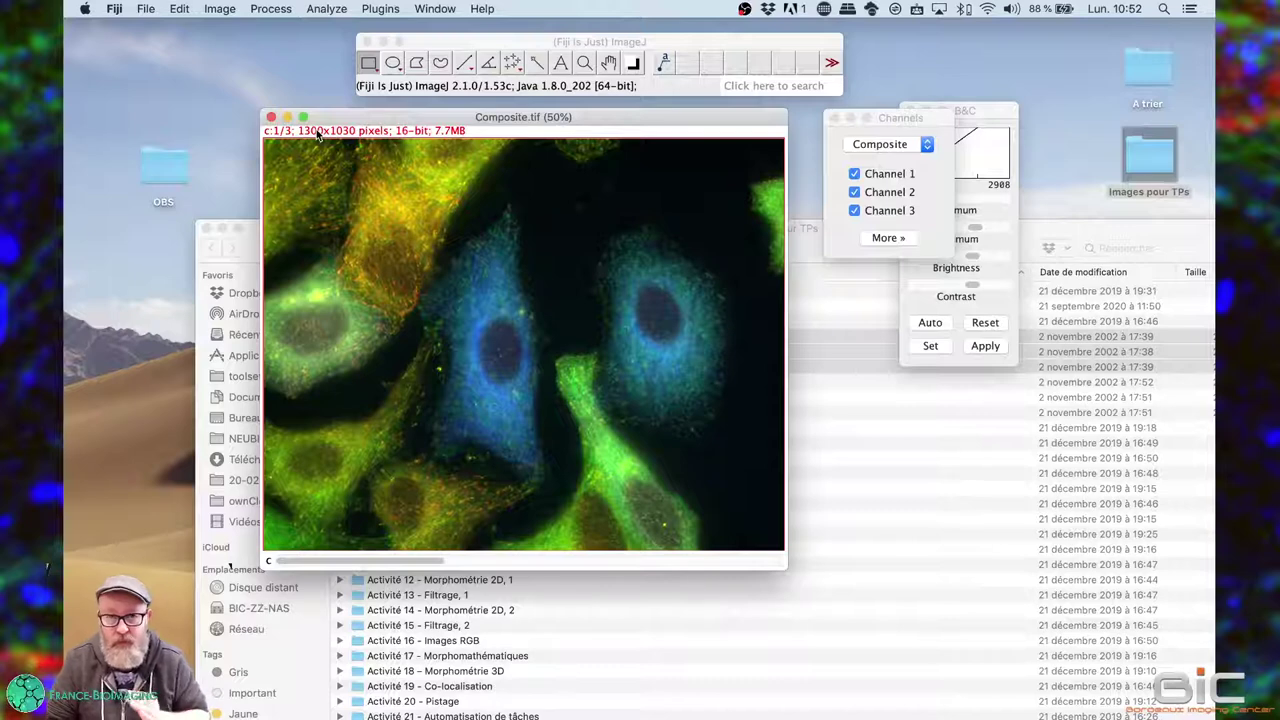
left_click_drag(361, 117, 361, 88)
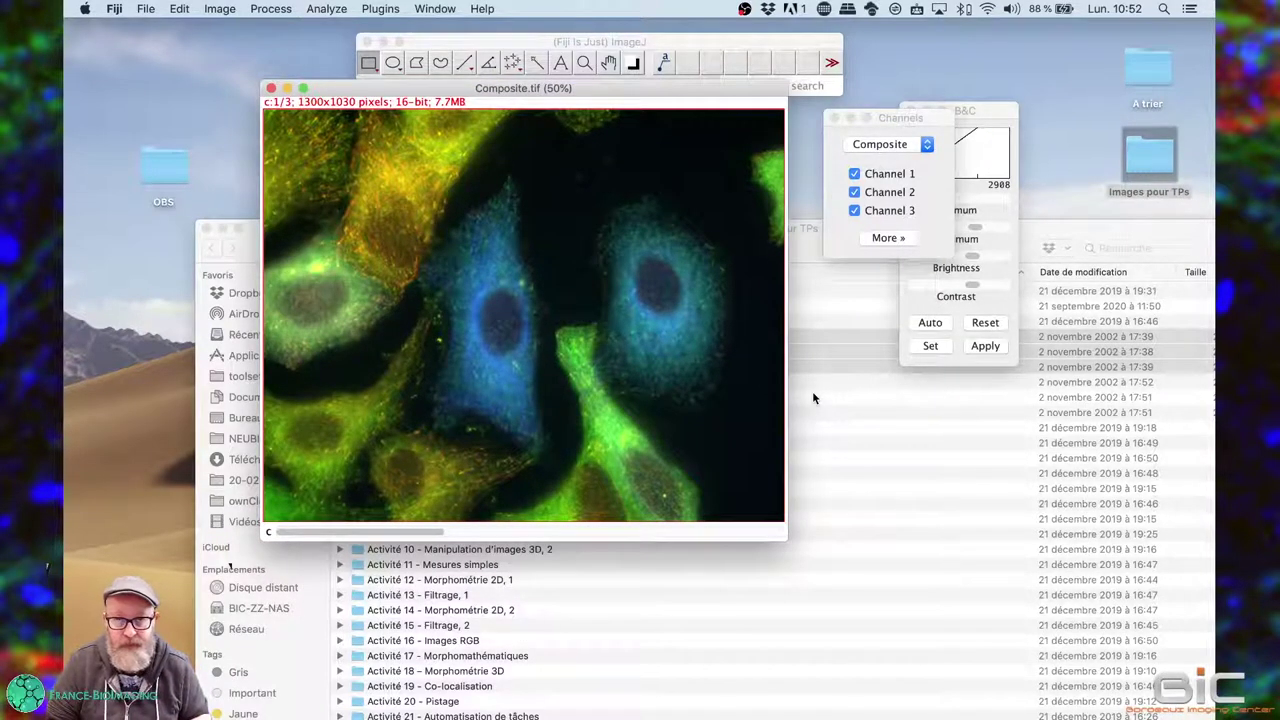
left_click(888, 240)
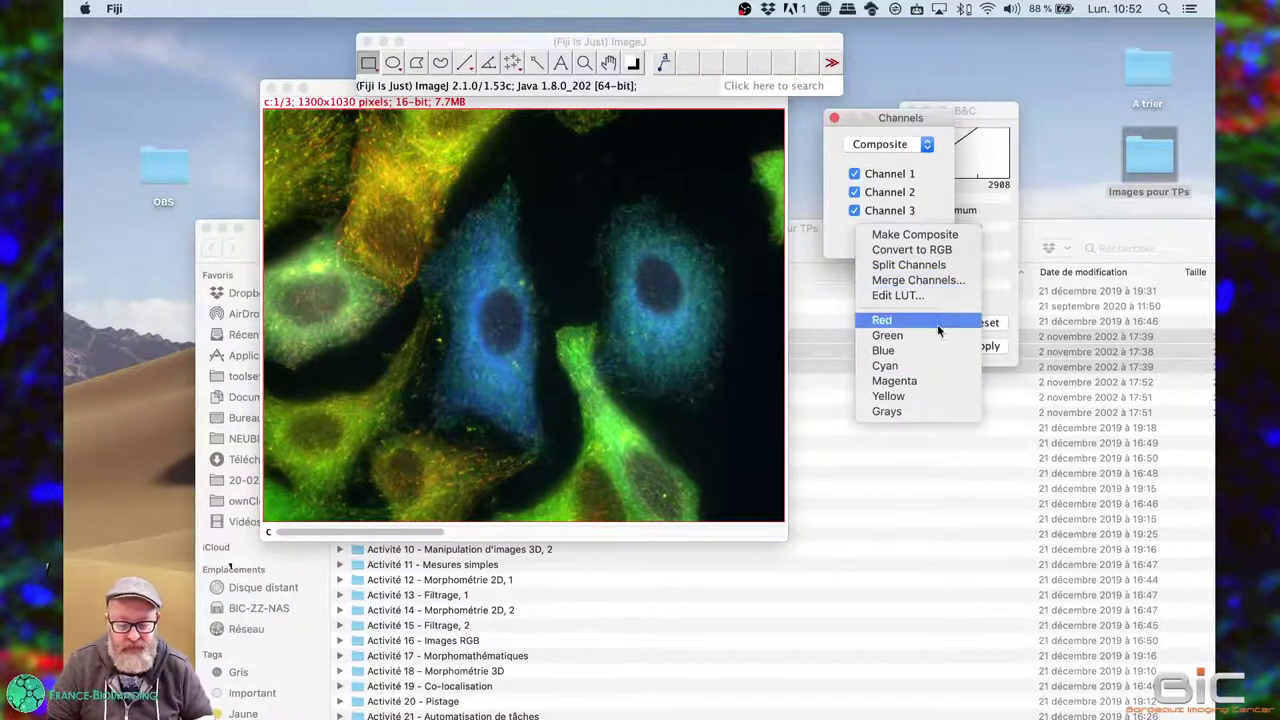
left_click(937, 384)
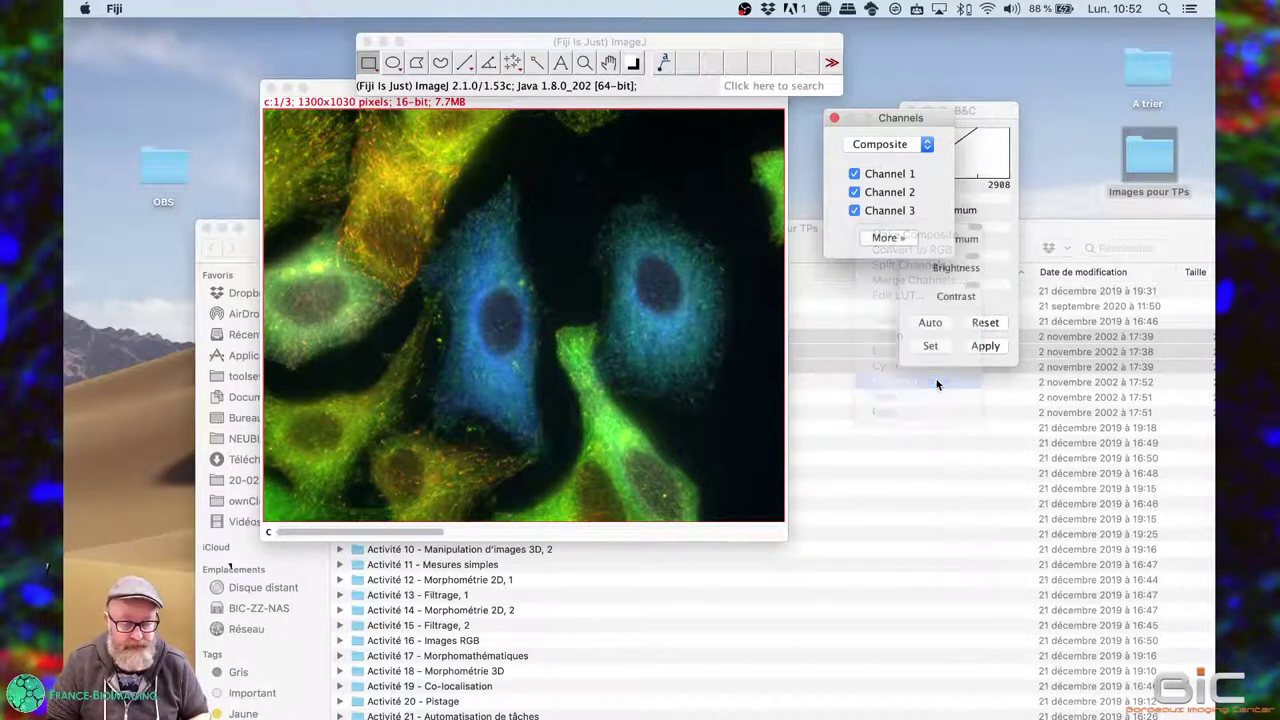
left_click(508, 531)
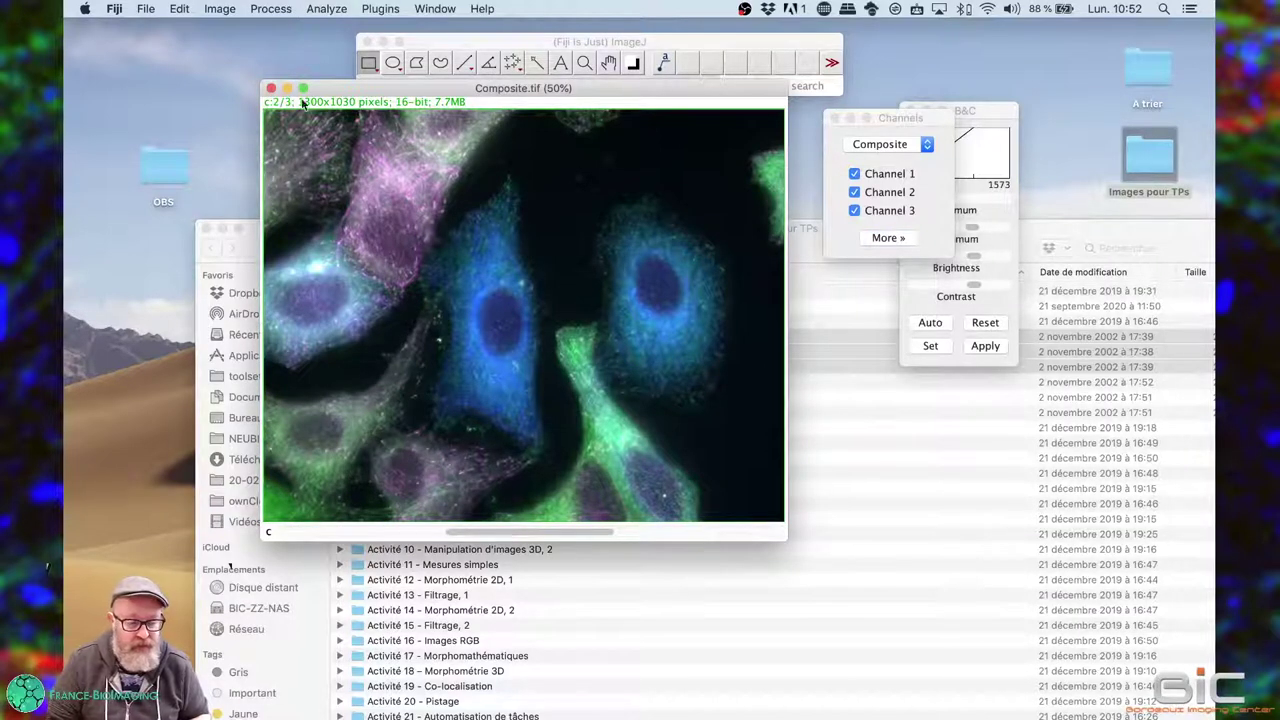
left_click(894, 239)
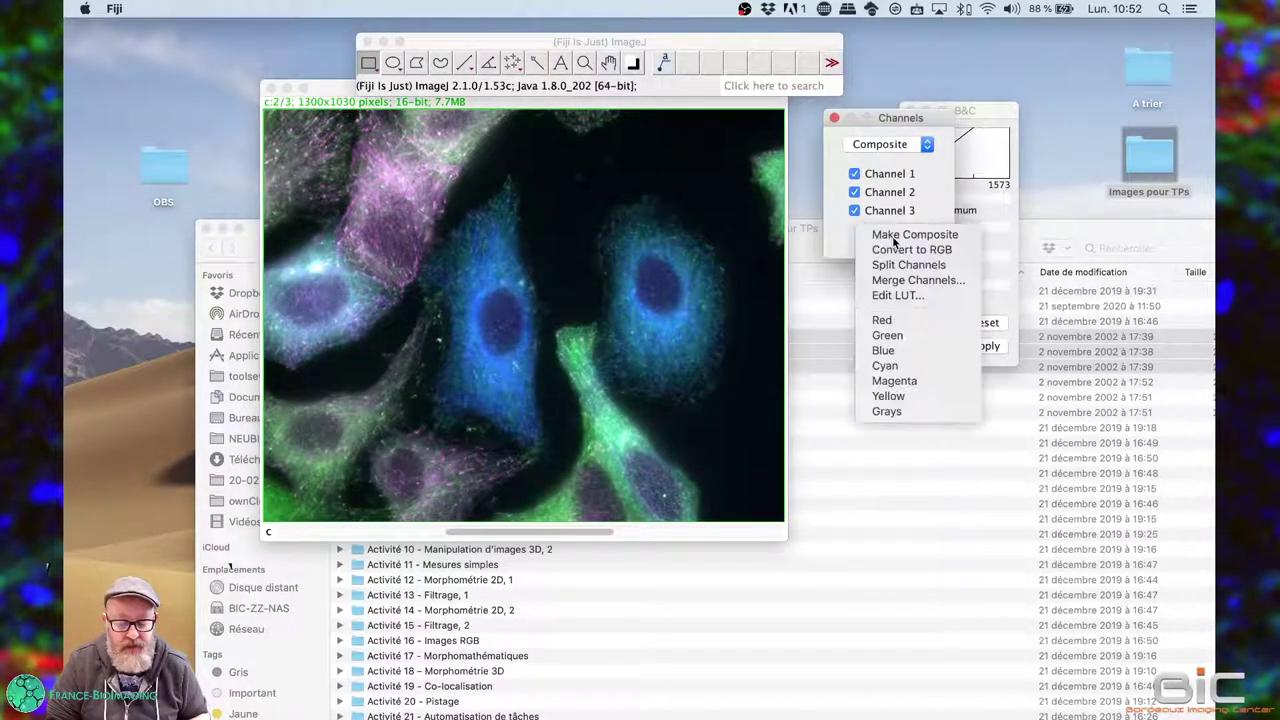
left_click(915, 396)
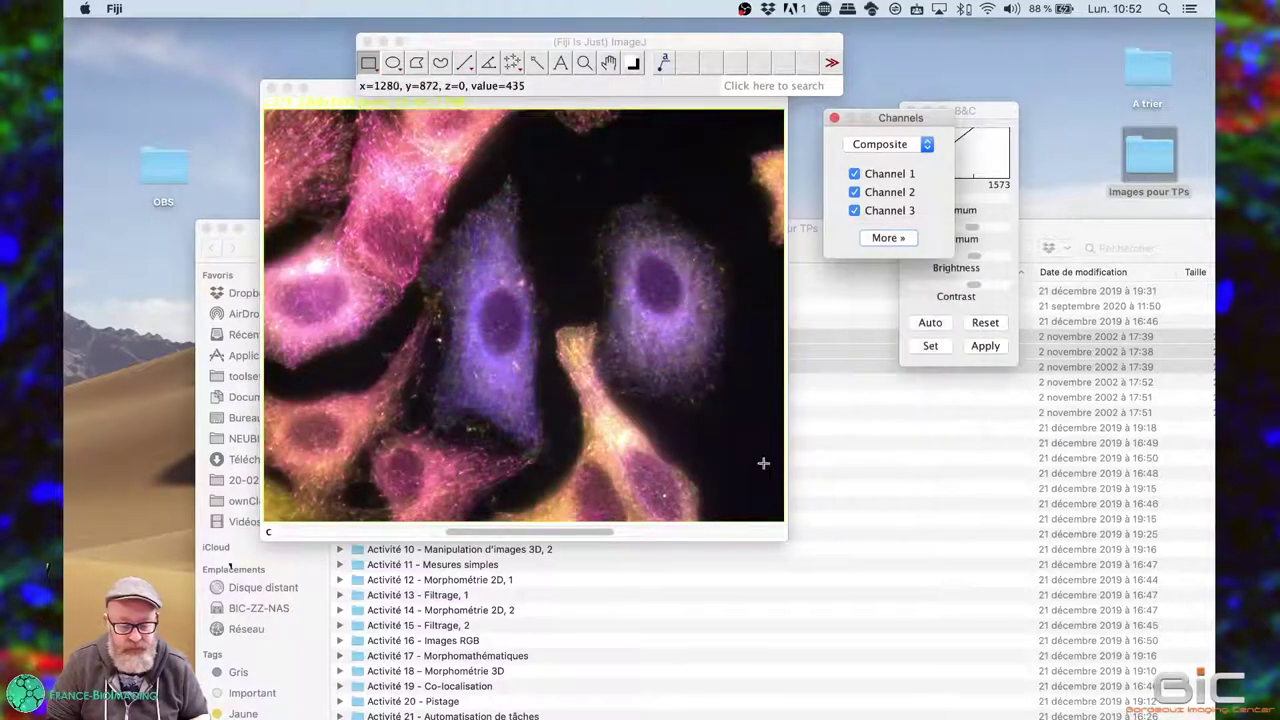
left_click(720, 531)
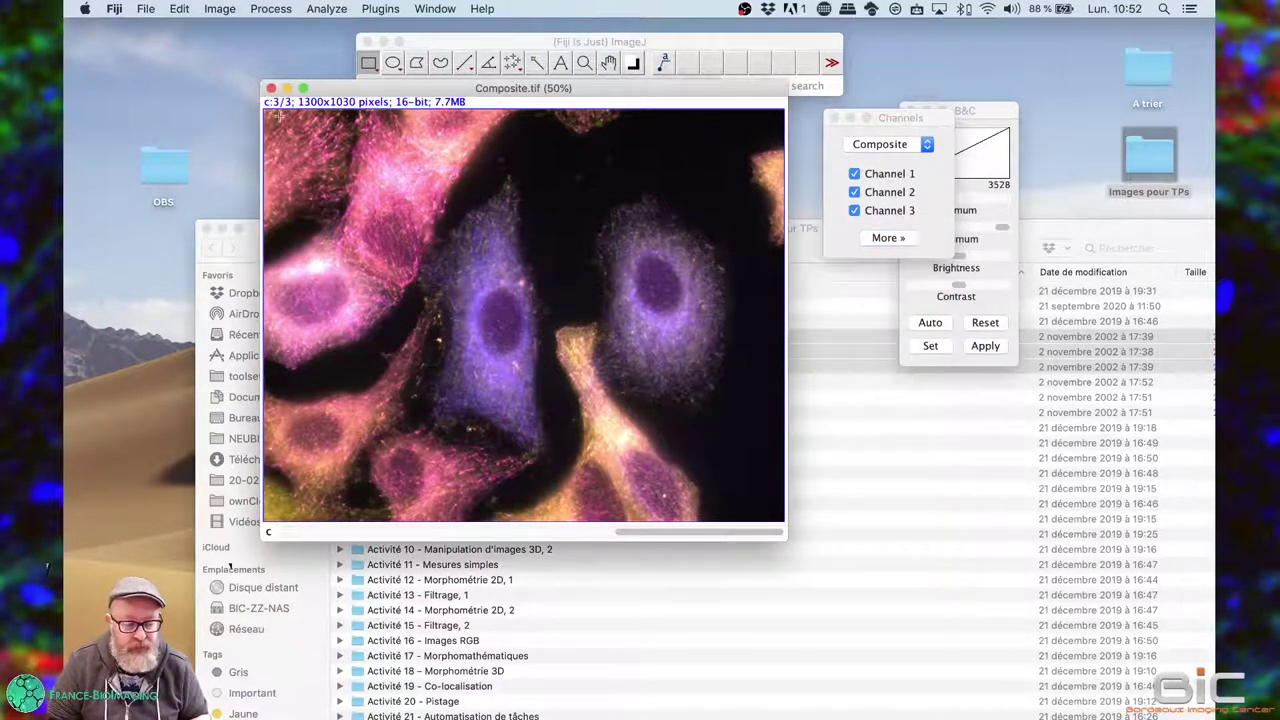
left_click(887, 240)
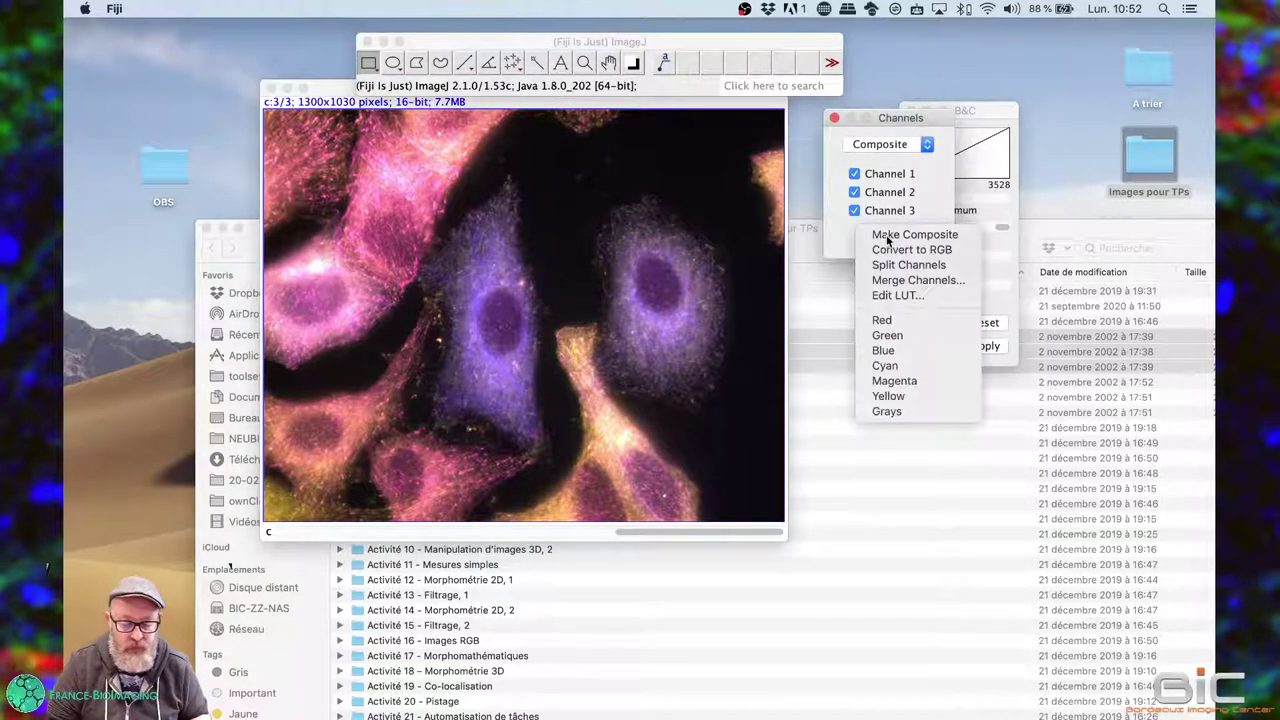
left_click(916, 366)
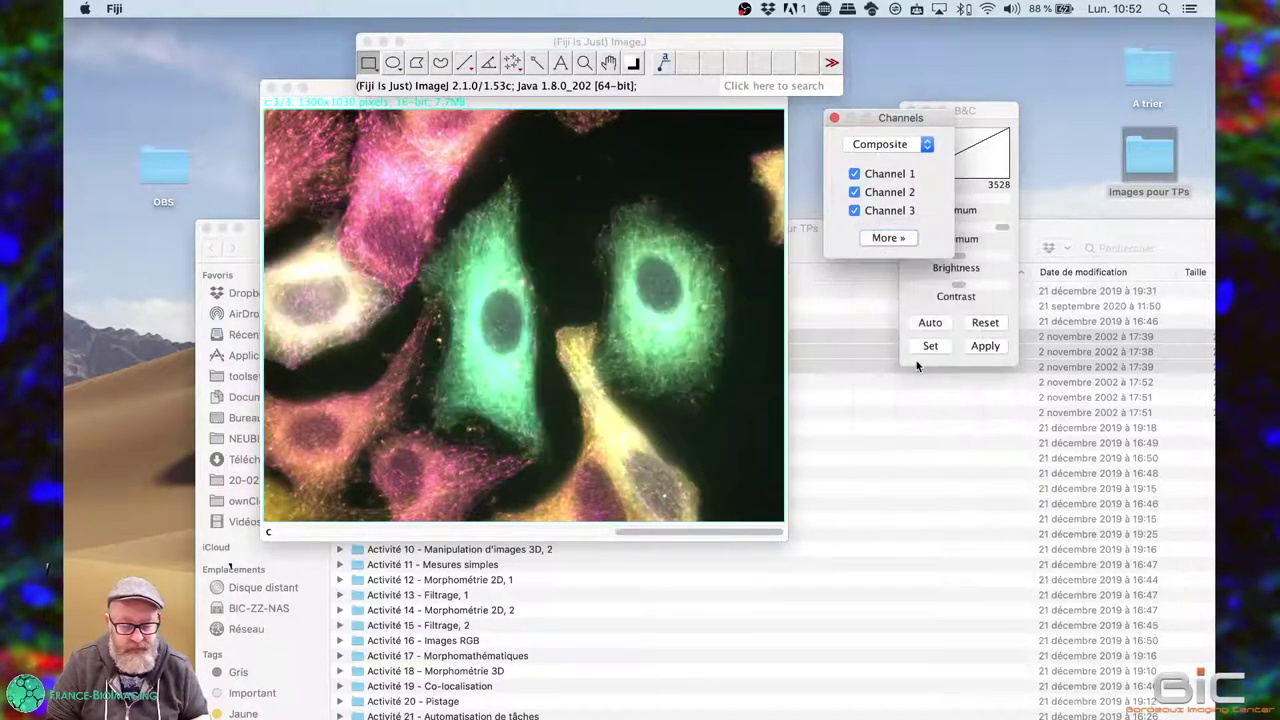
Step: Move the Brightness/Contrast window clear of the Channels window and reset the display ranges of channels 2 and 1
left_click_drag(1000, 110, 1070, 86)
left_click(1056, 300)
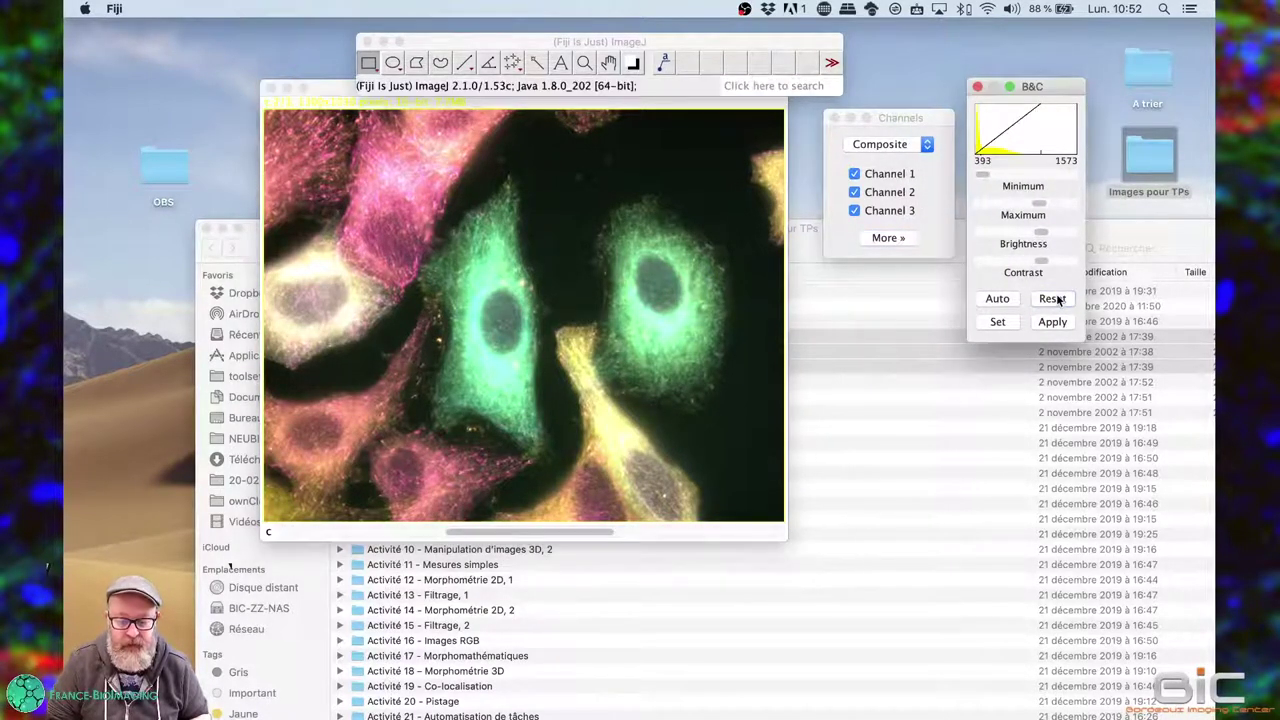
left_click(404, 533)
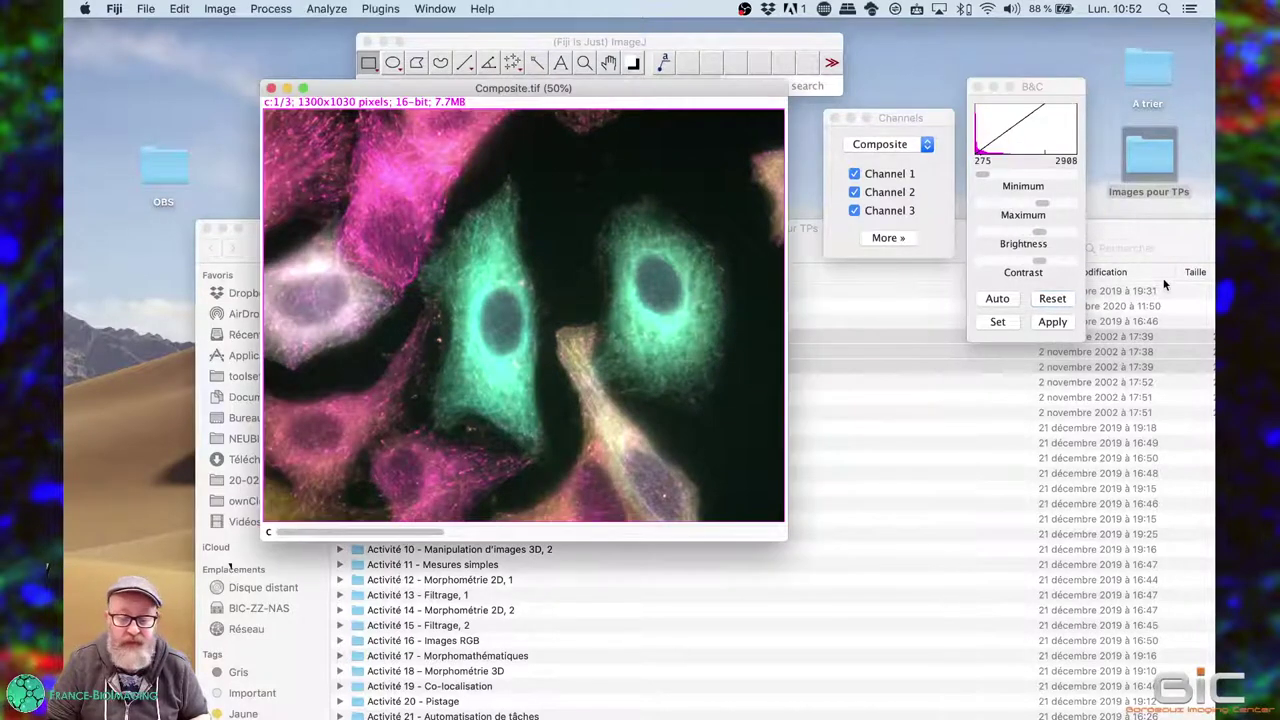
left_click(1052, 302)
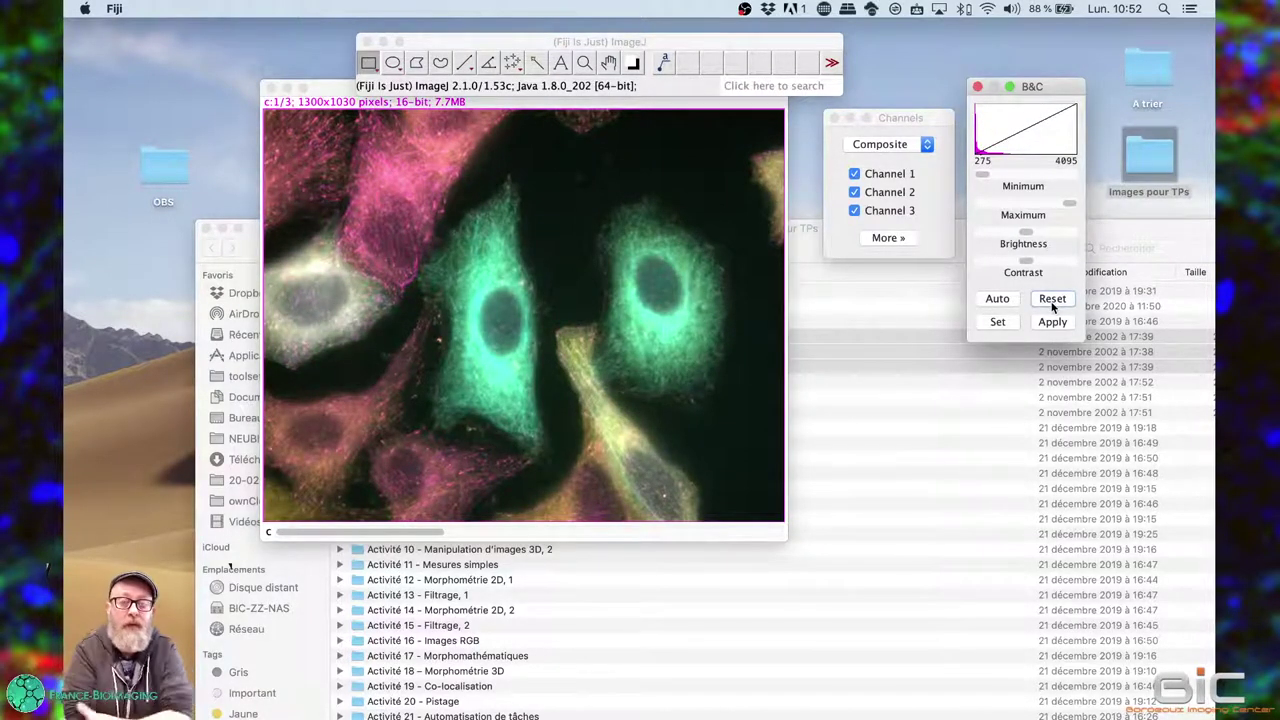